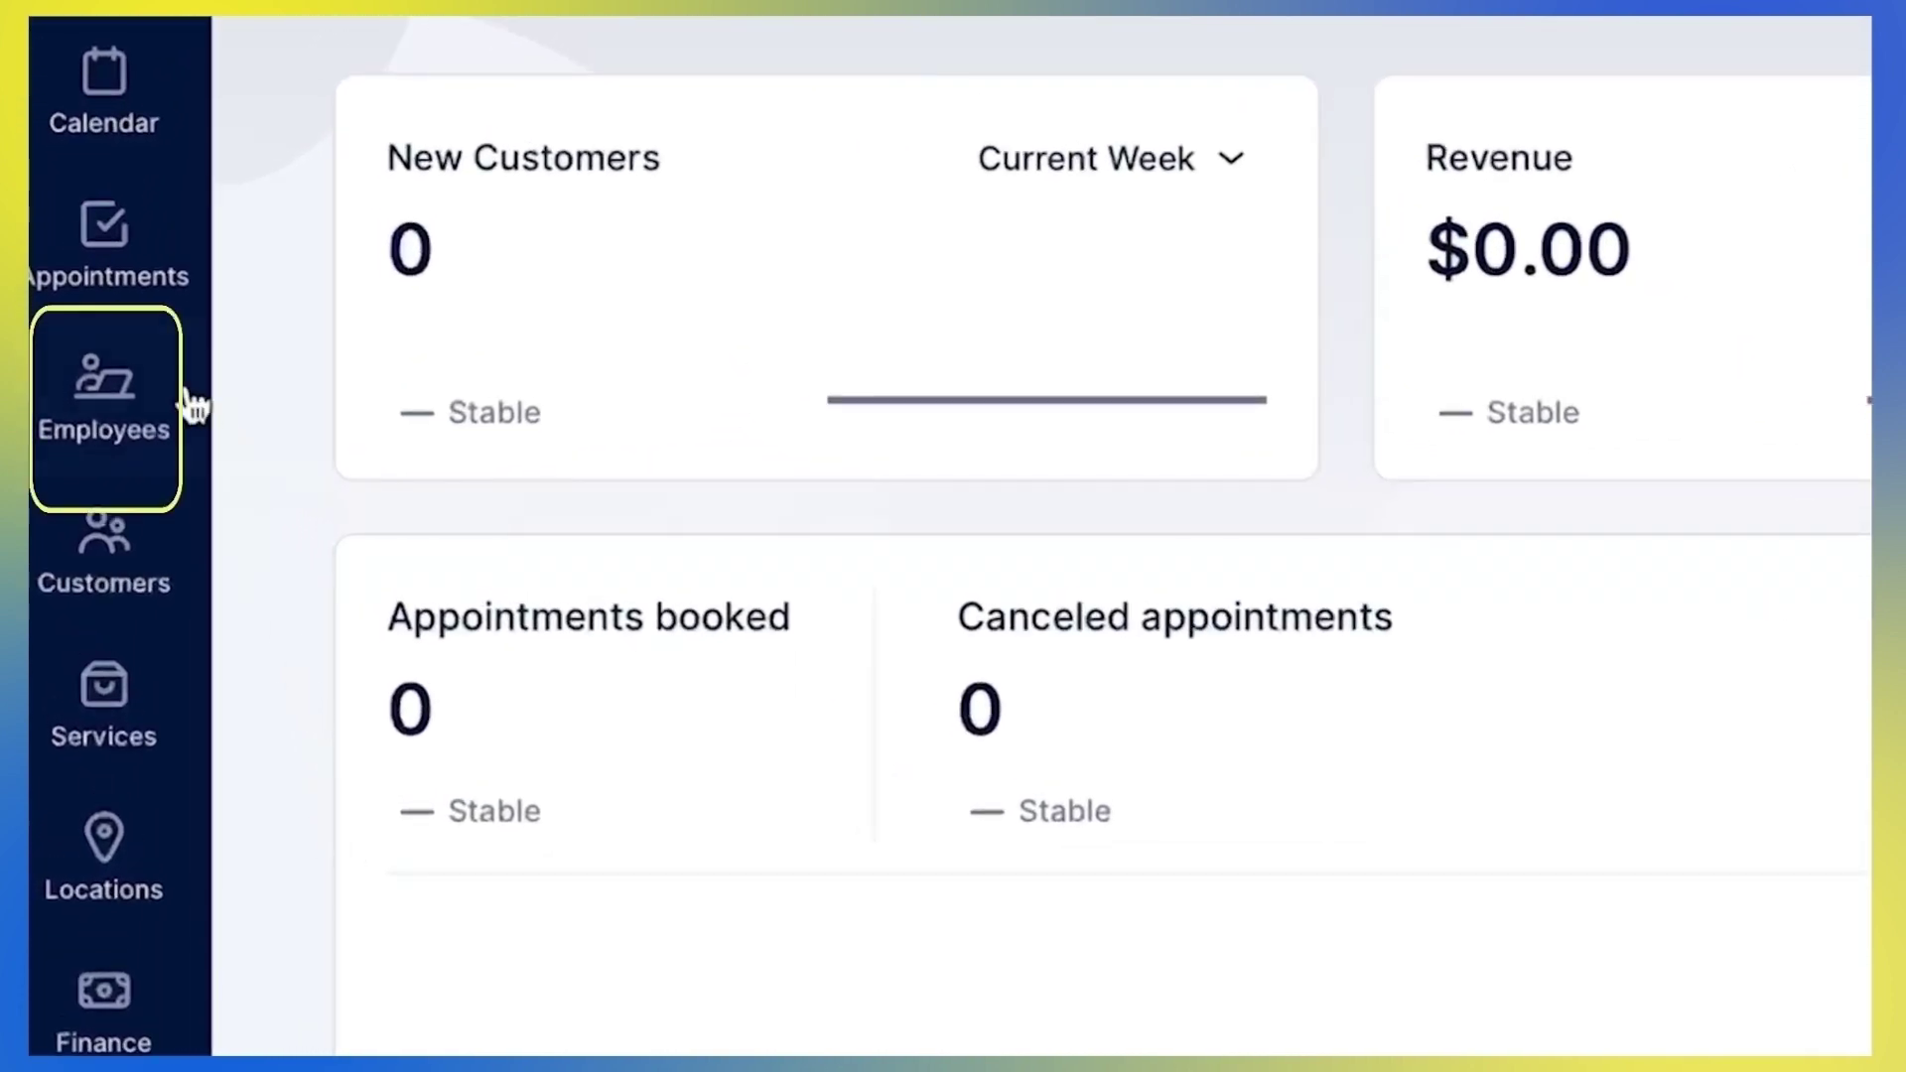
Open the Employees list and view the example employee's action menu without choosing anything
click(184, 402)
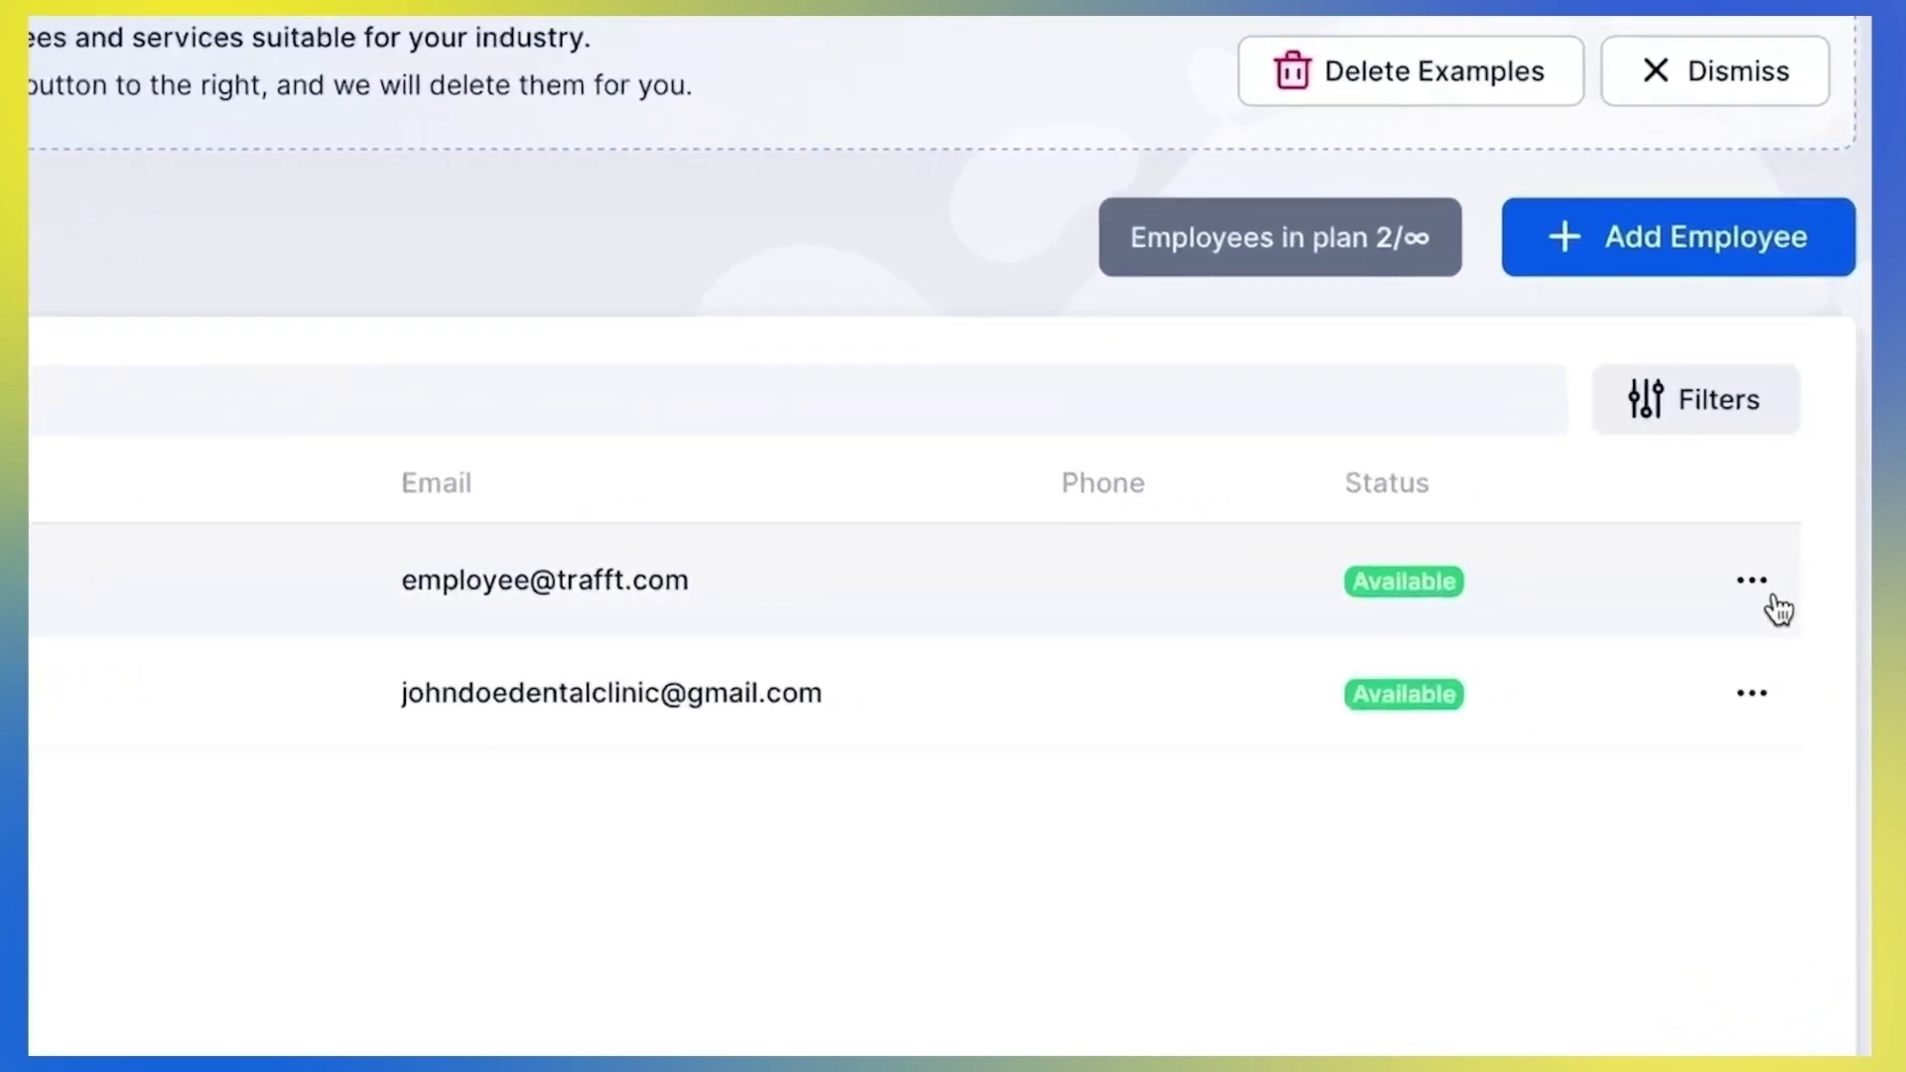
click(1753, 584)
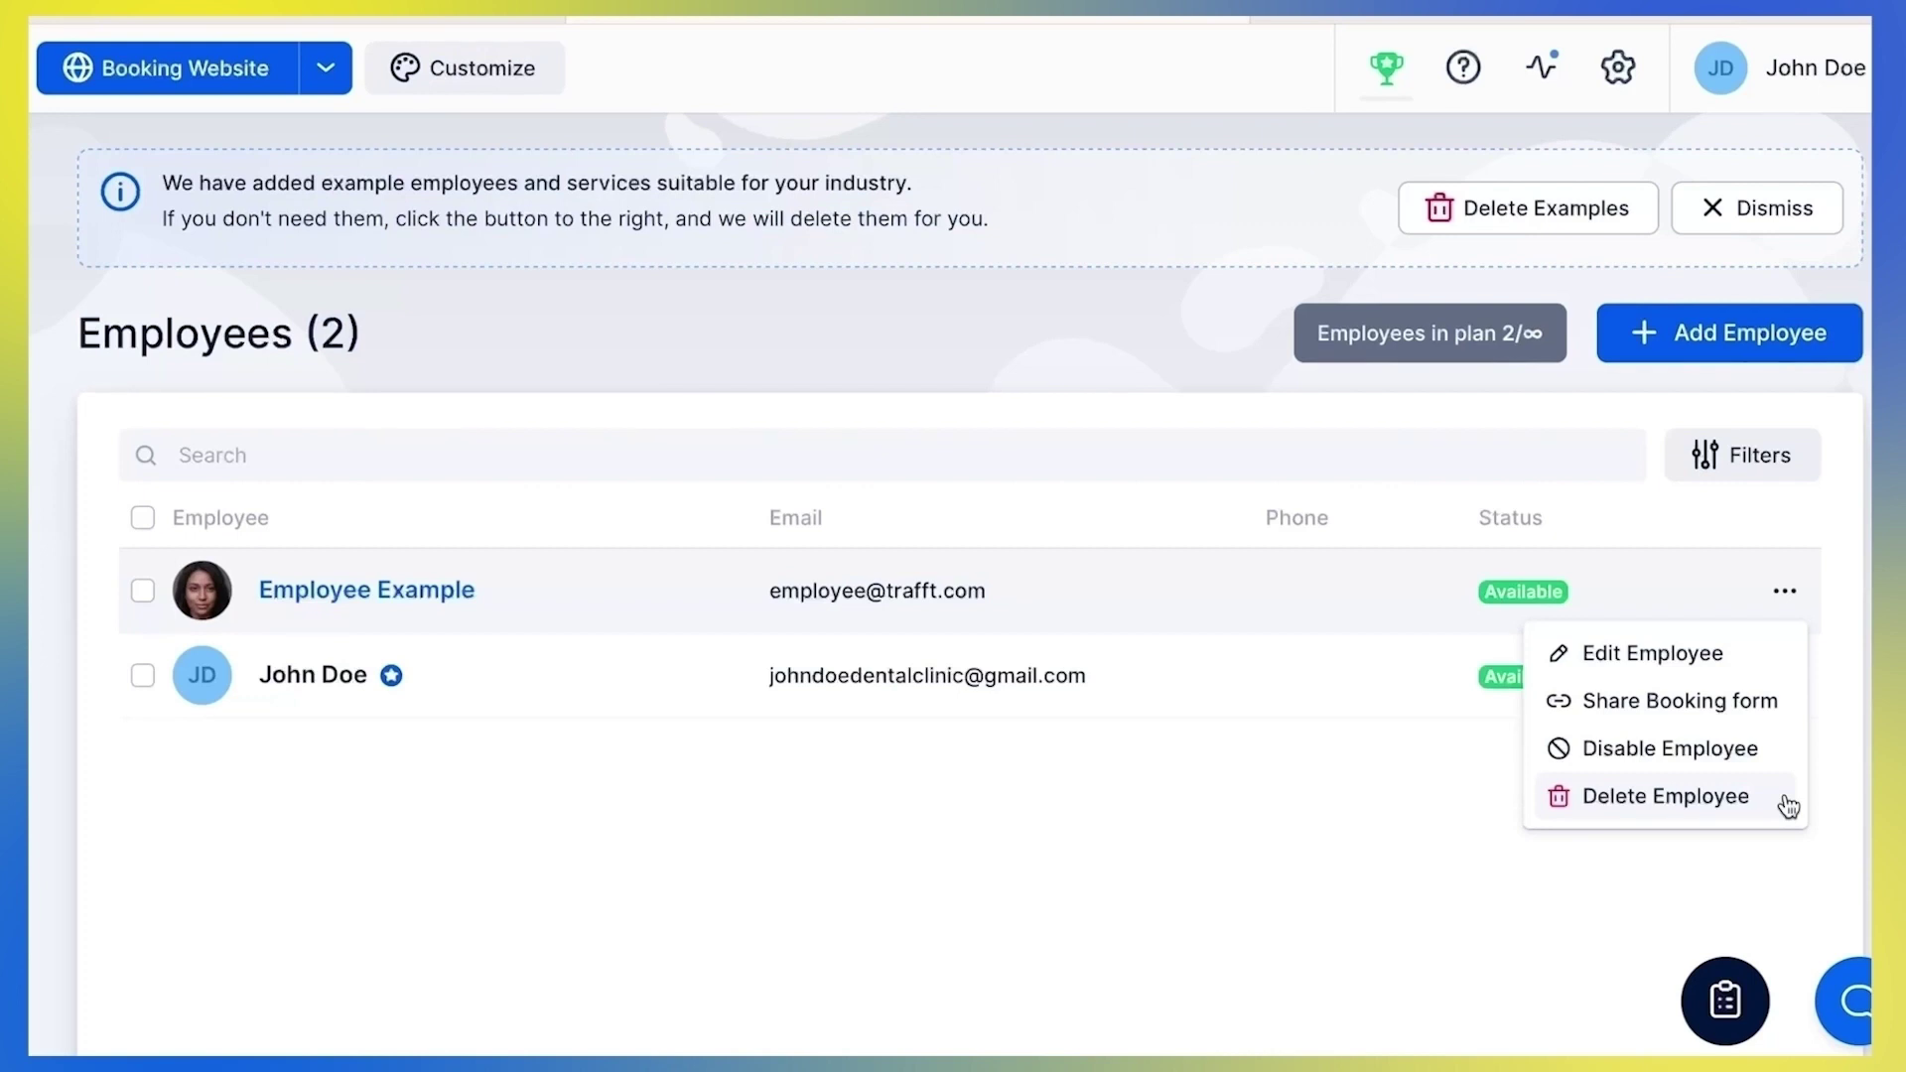
click(1833, 796)
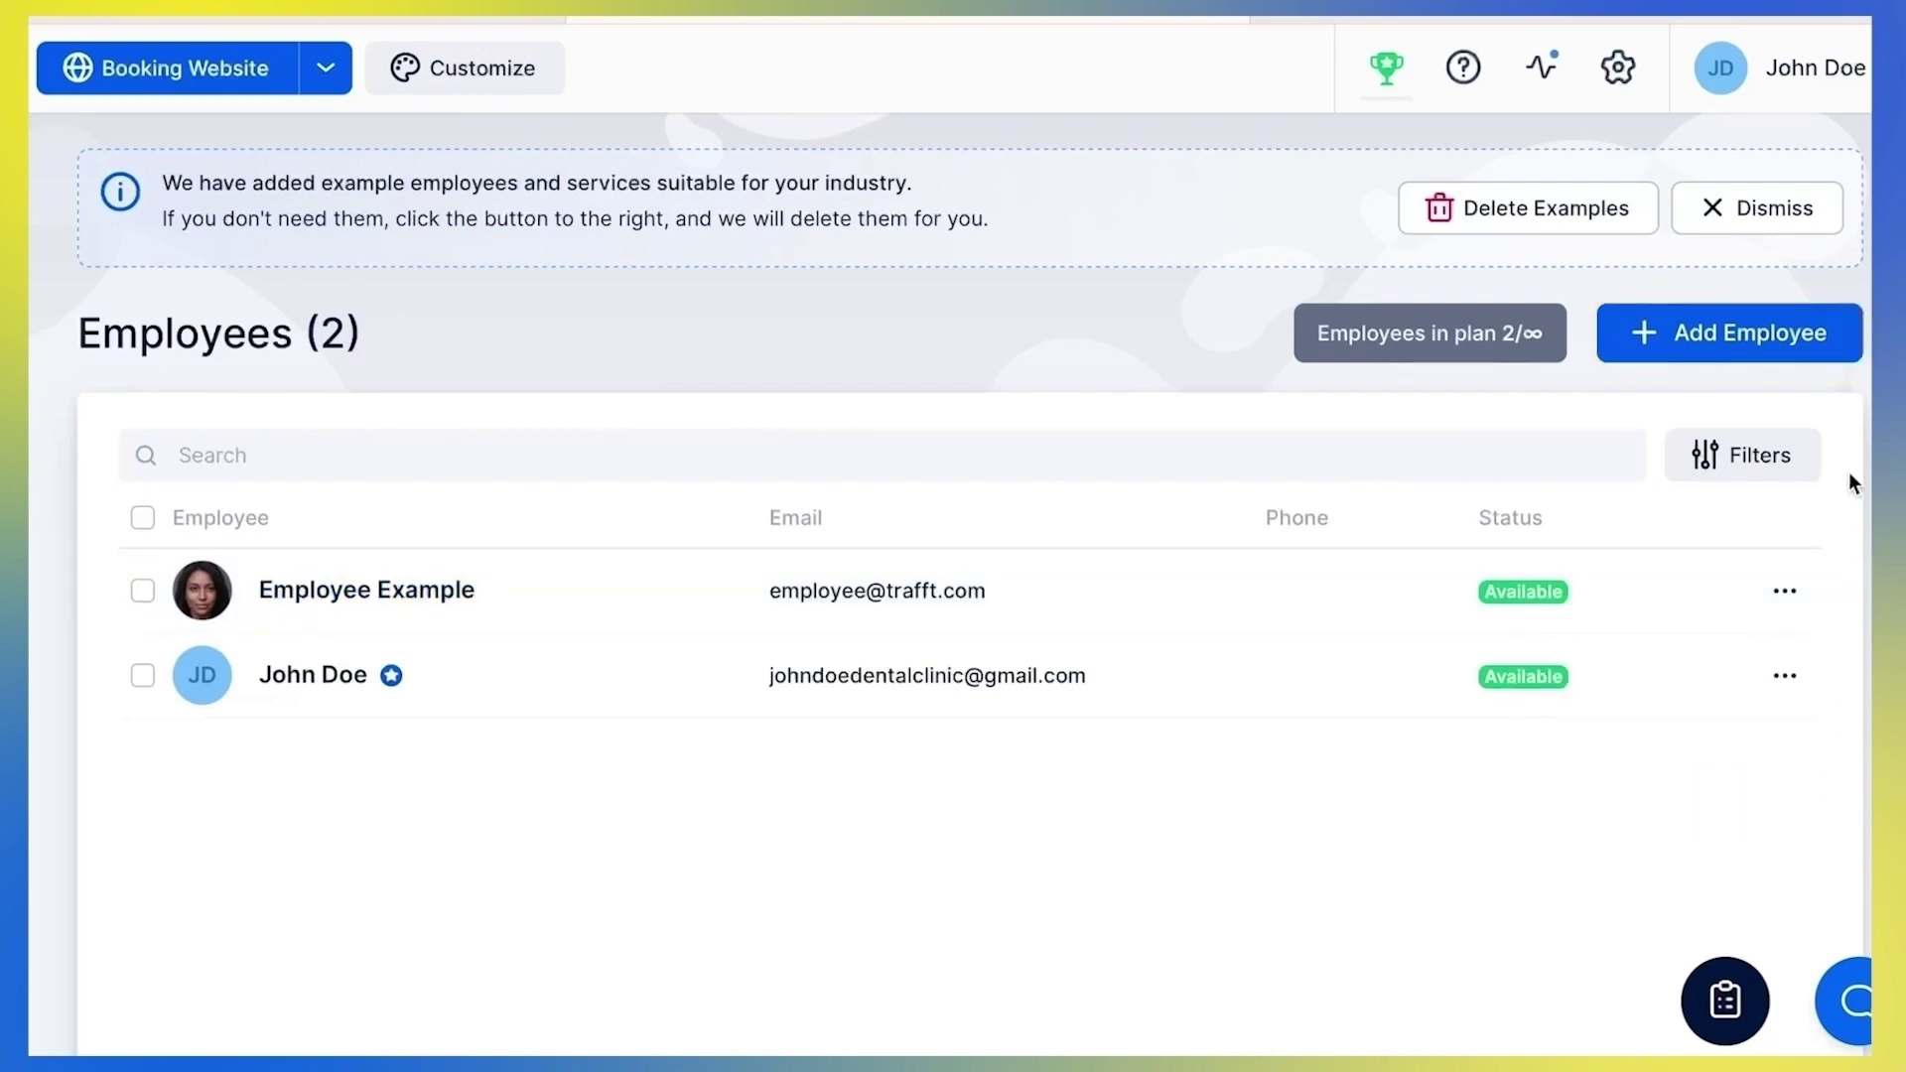
Start a new employee with first name Jane and last name Doe
click(1830, 356)
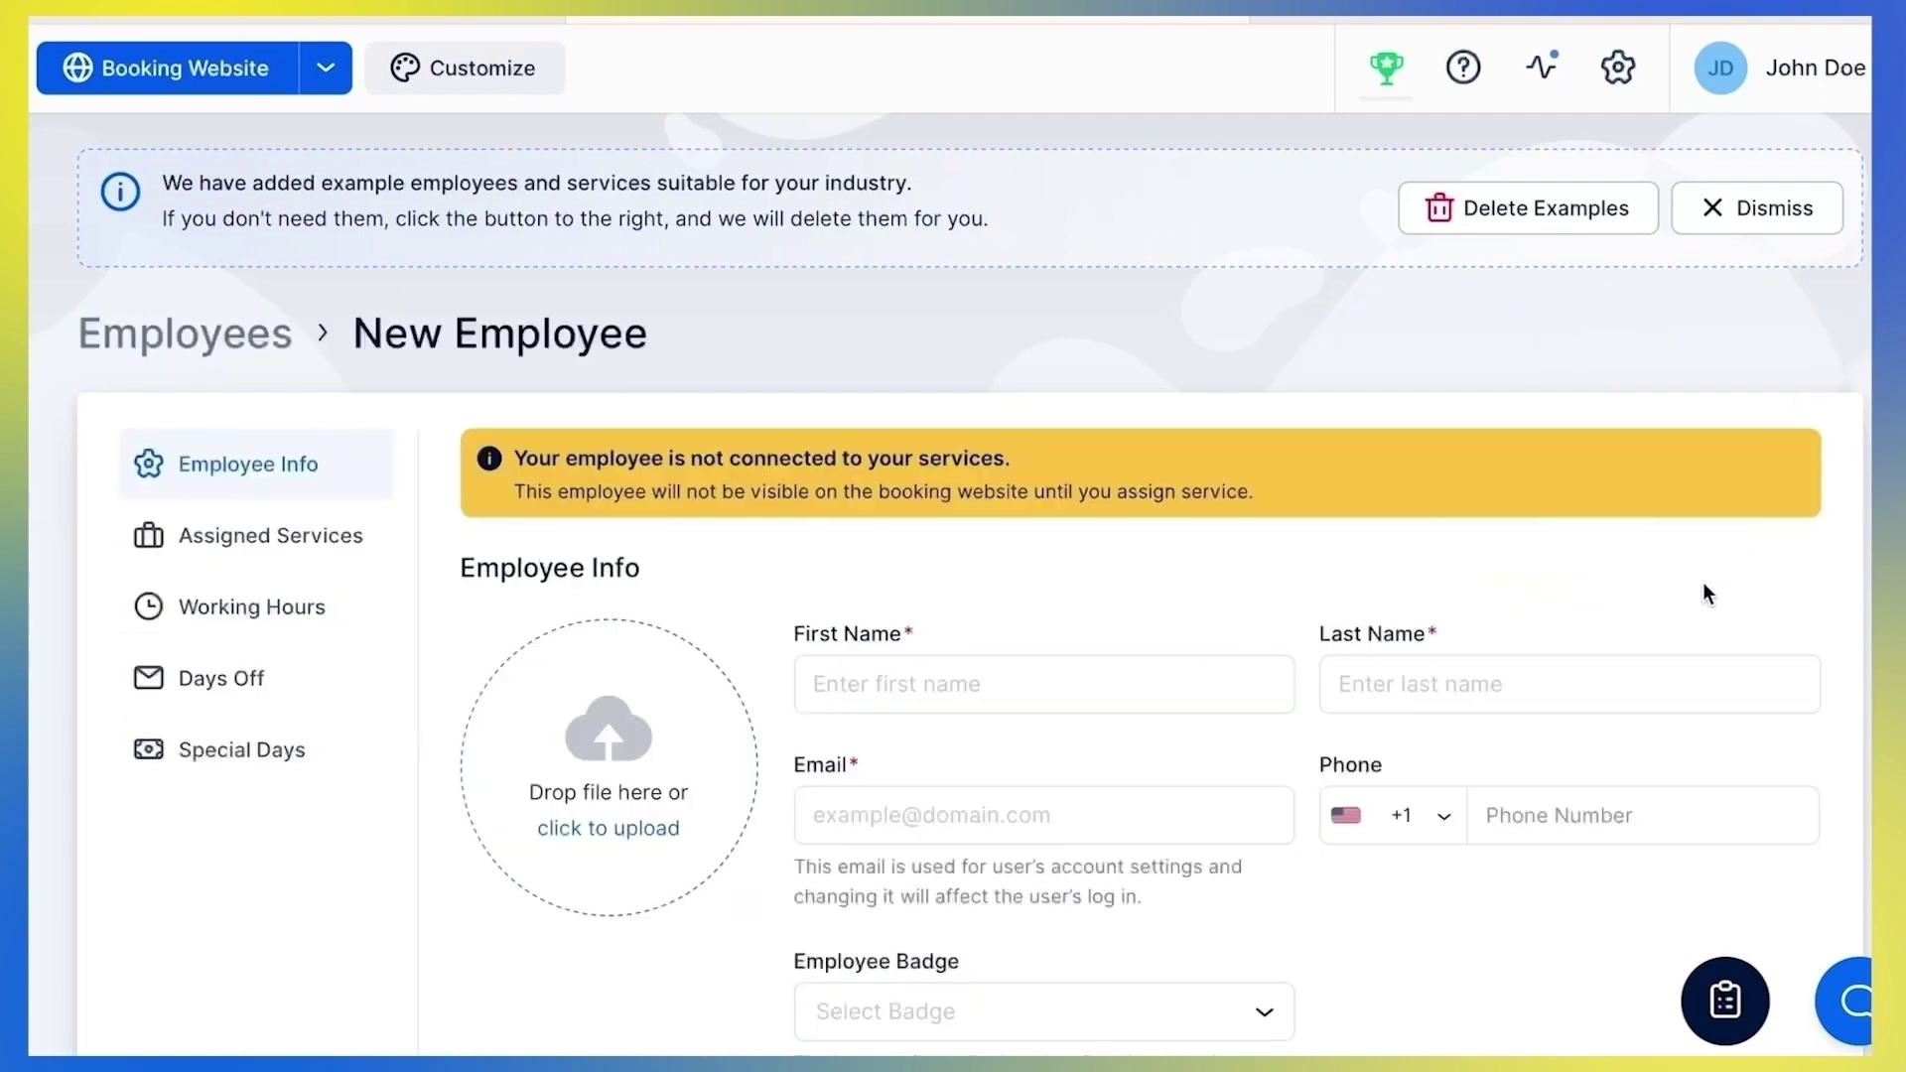
scroll(1704, 590, down, 3)
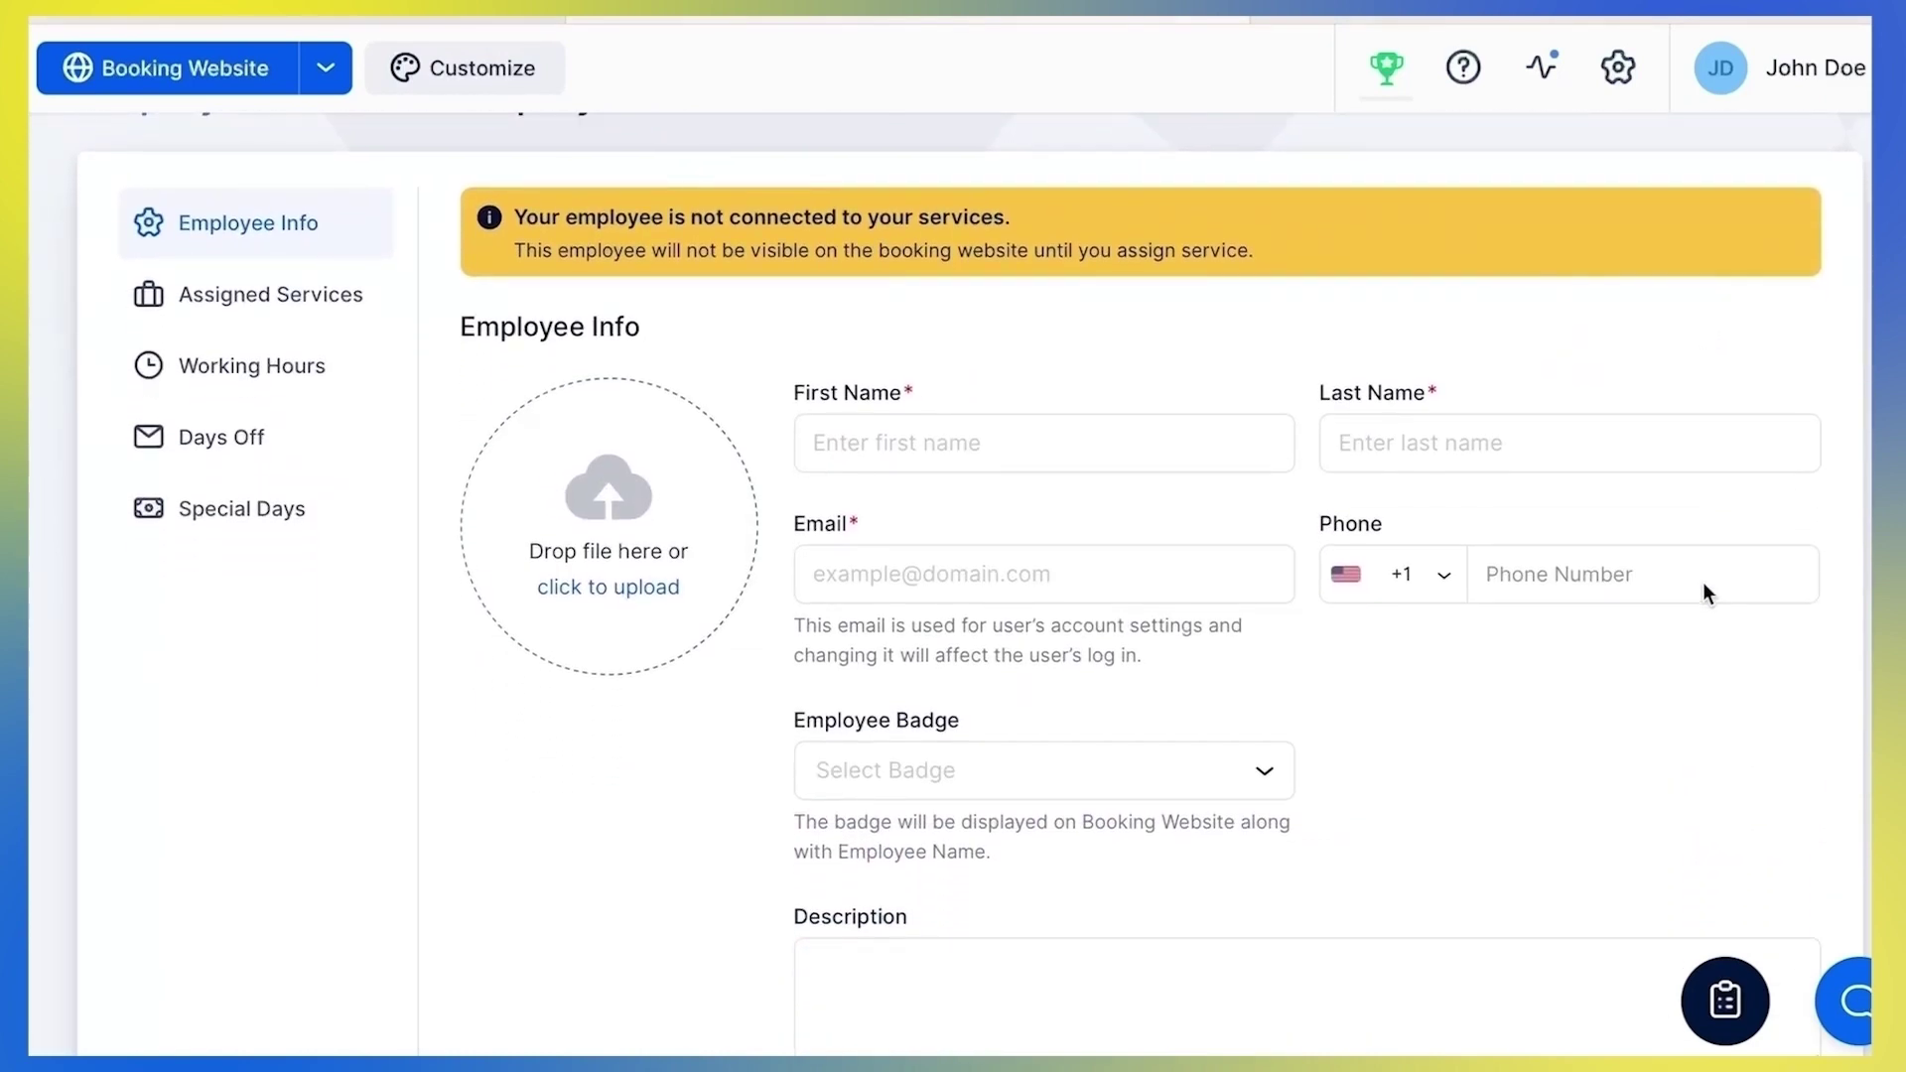
click(1265, 433)
text(Jane)
key(Tab)
text(Doe)
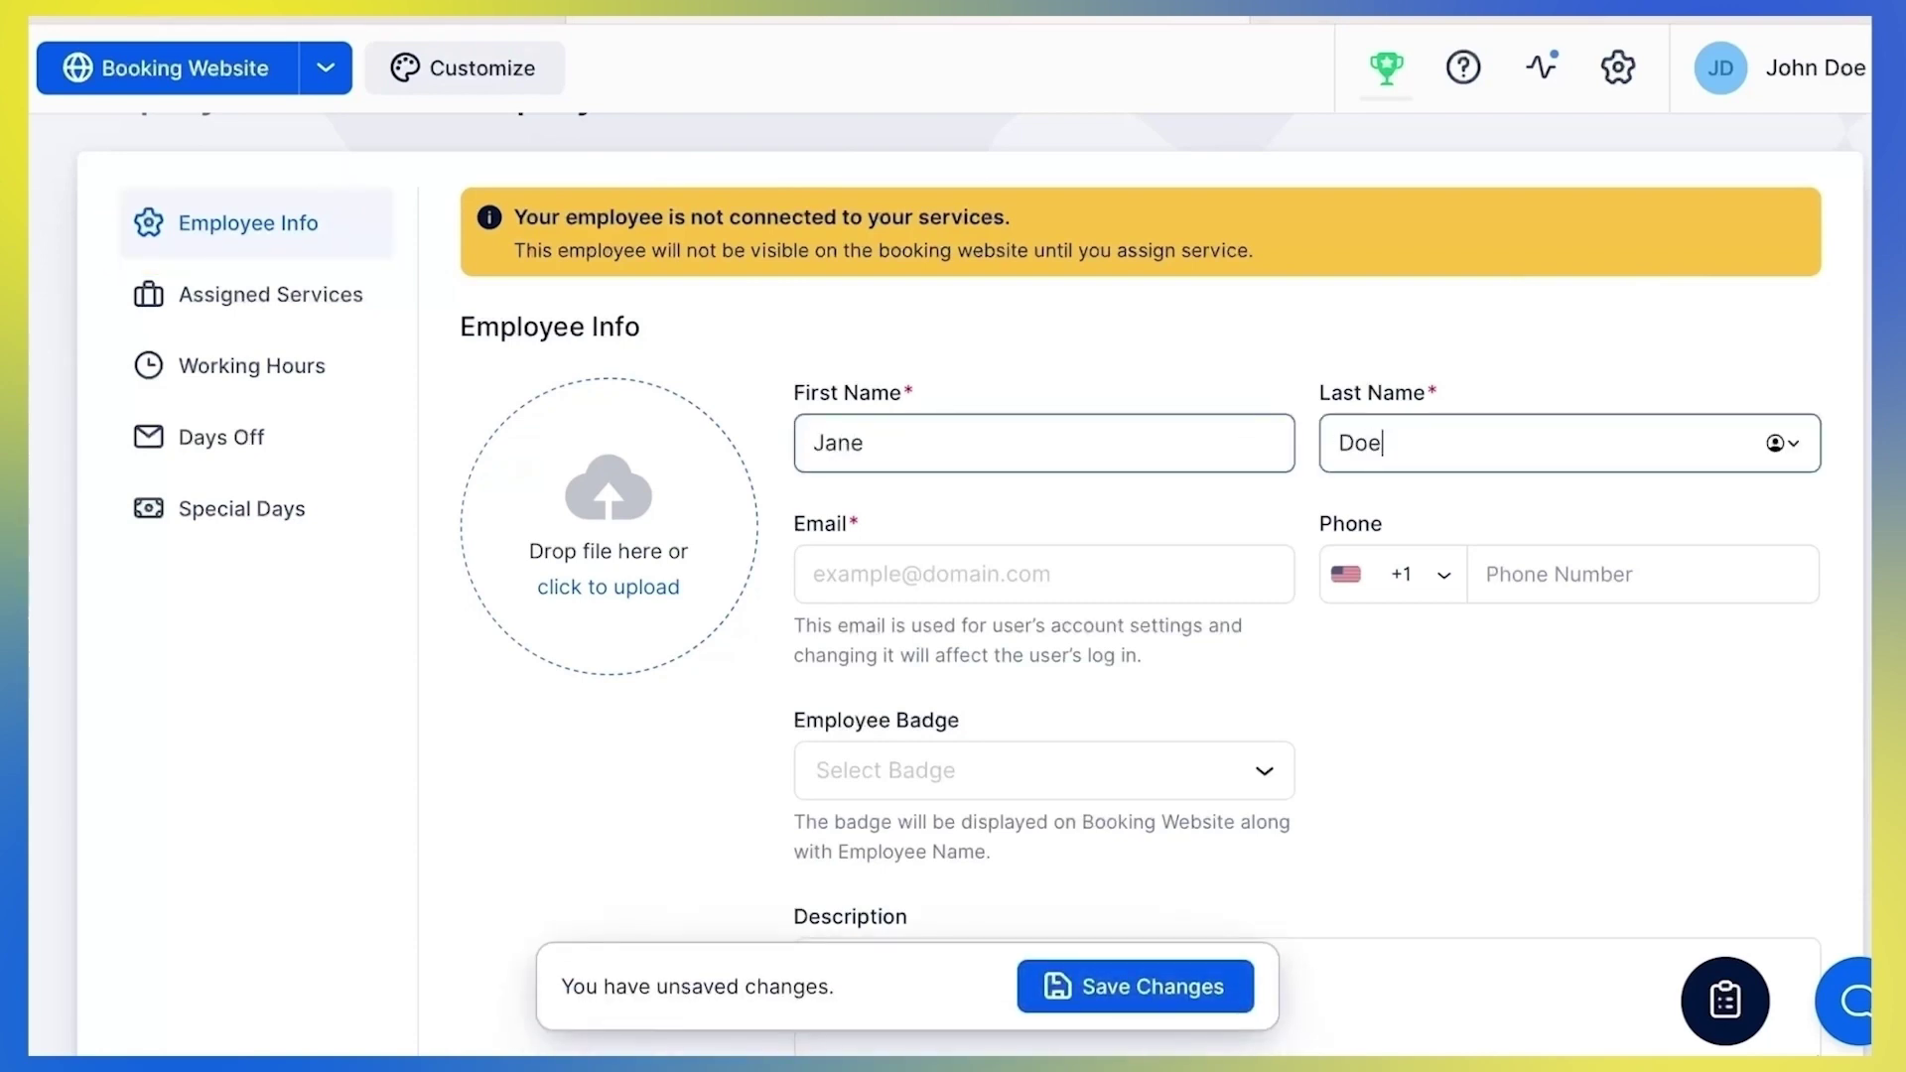
Enter an email address, then clear it after it is rejected as already taken
key(Tab)
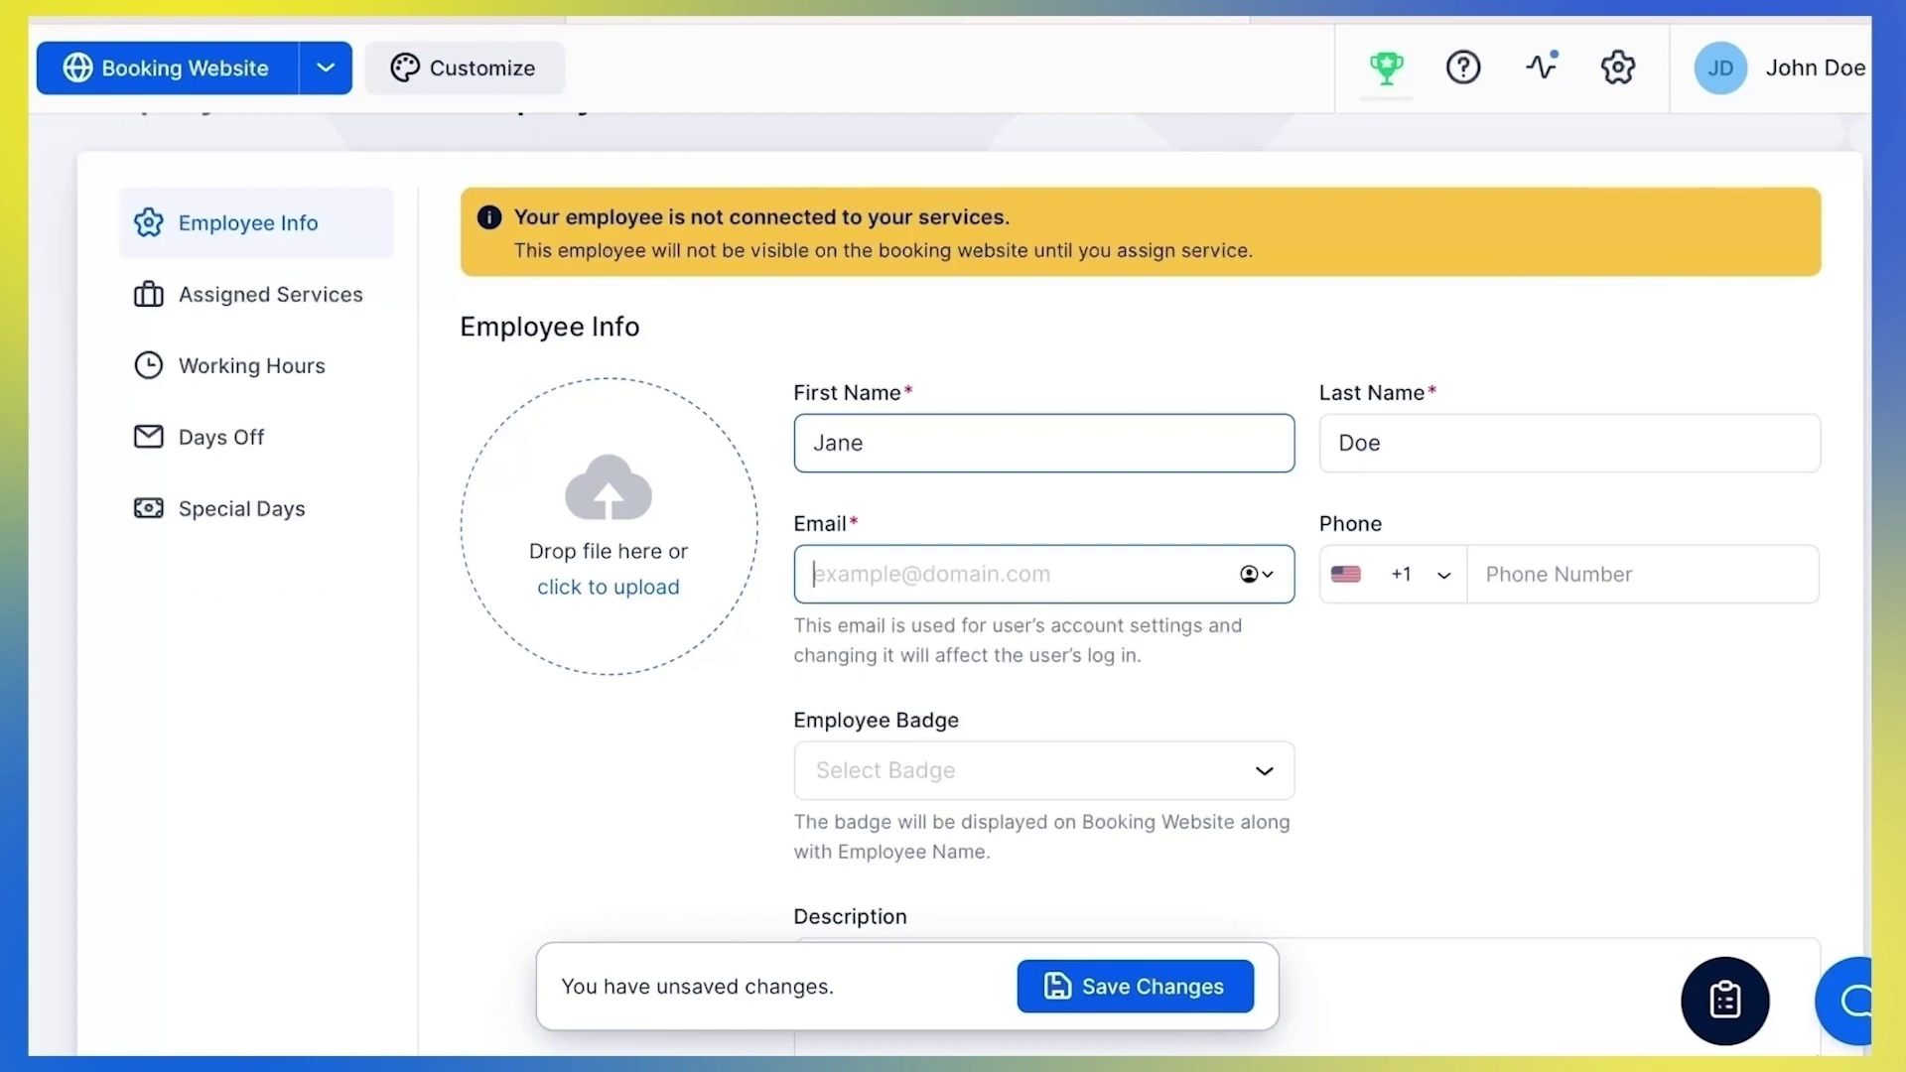
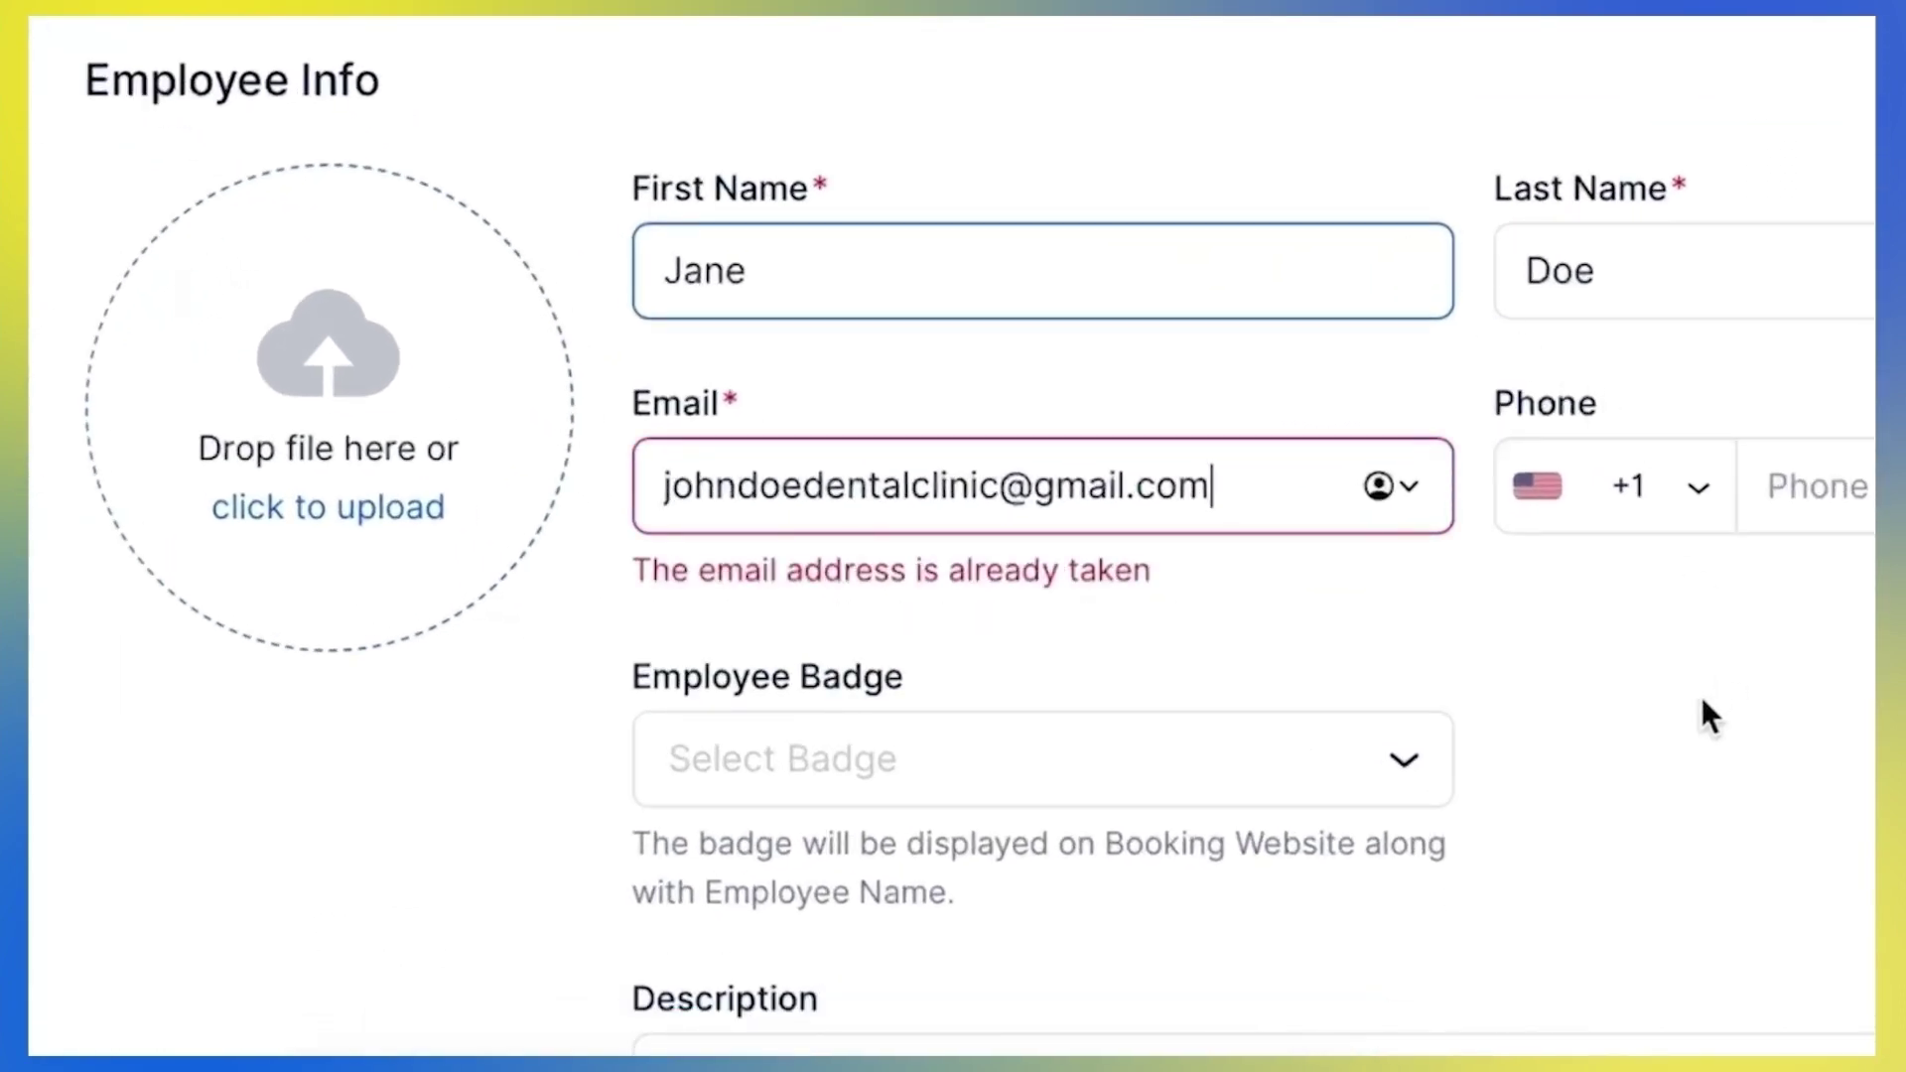
key(ctrl+a)
key(BackSpace)
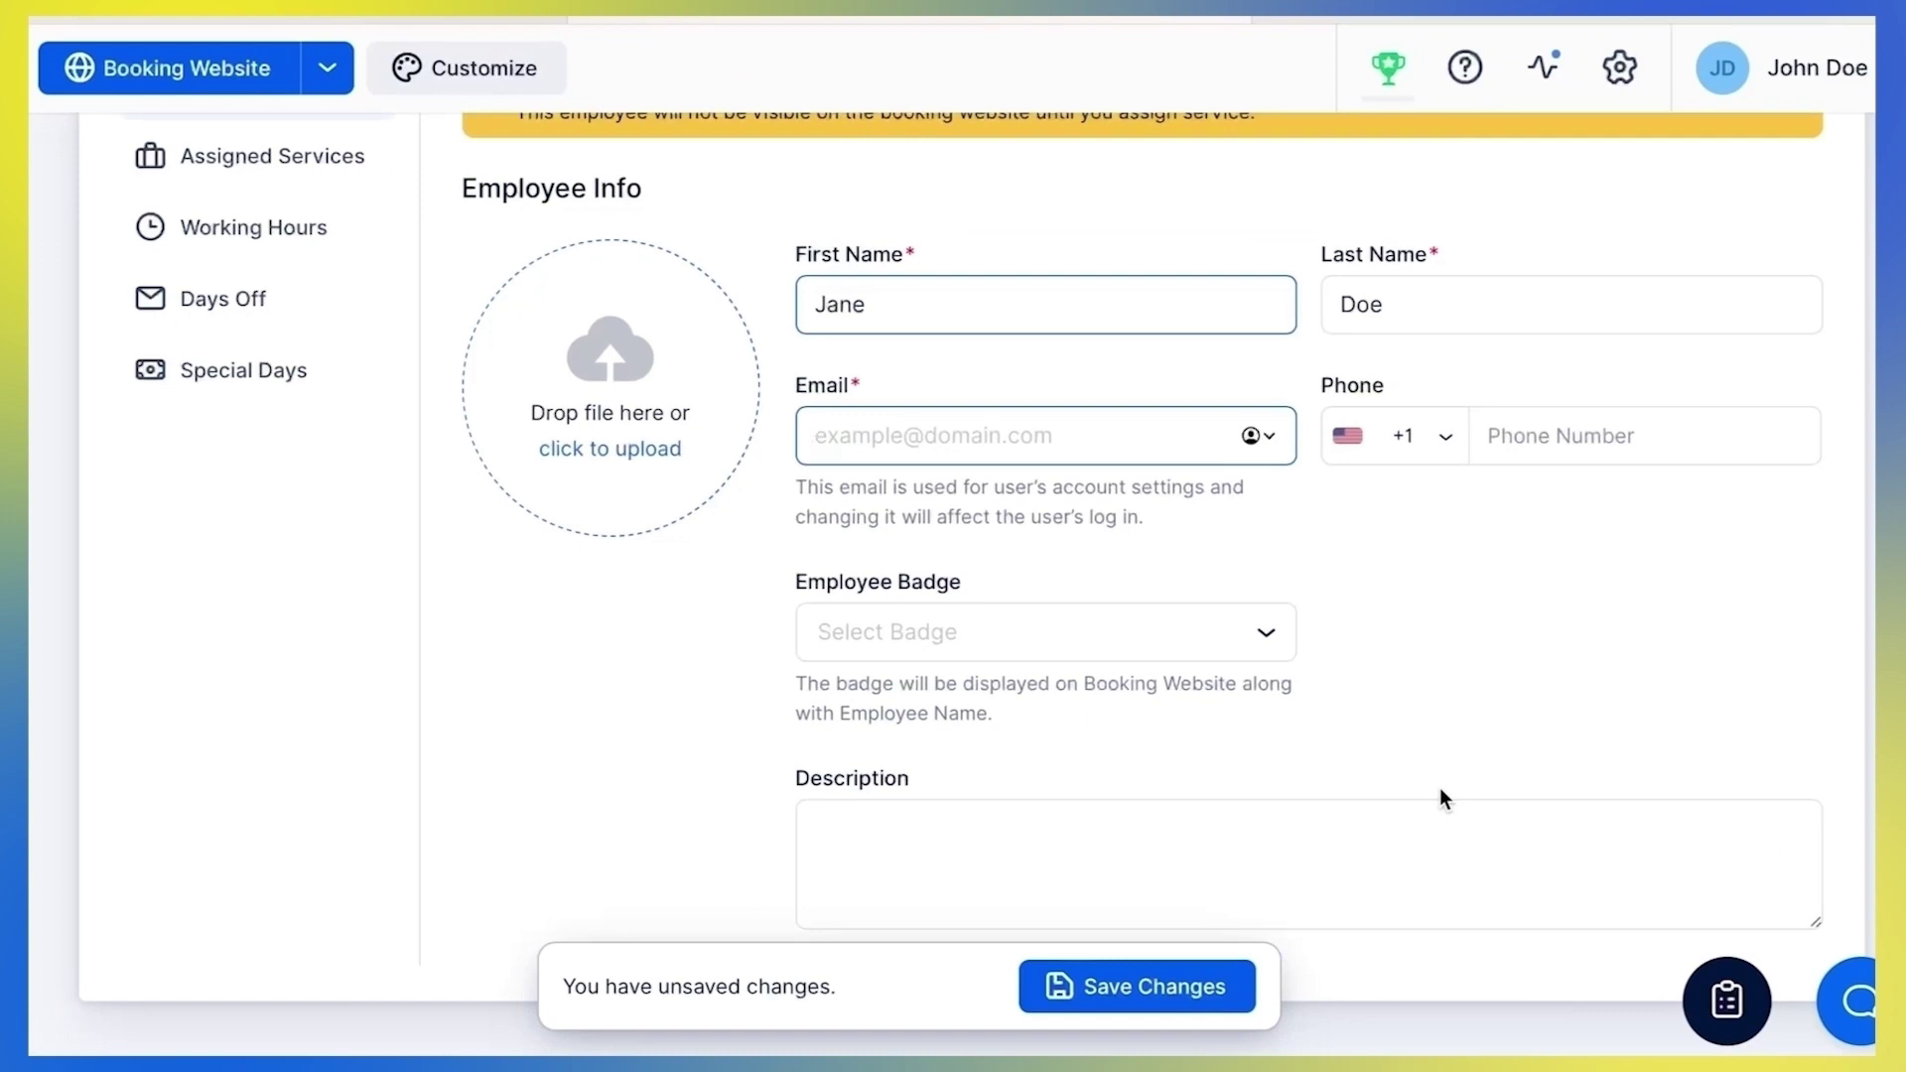
Open the Employee Badge options and go to Manage Badges
click(1288, 651)
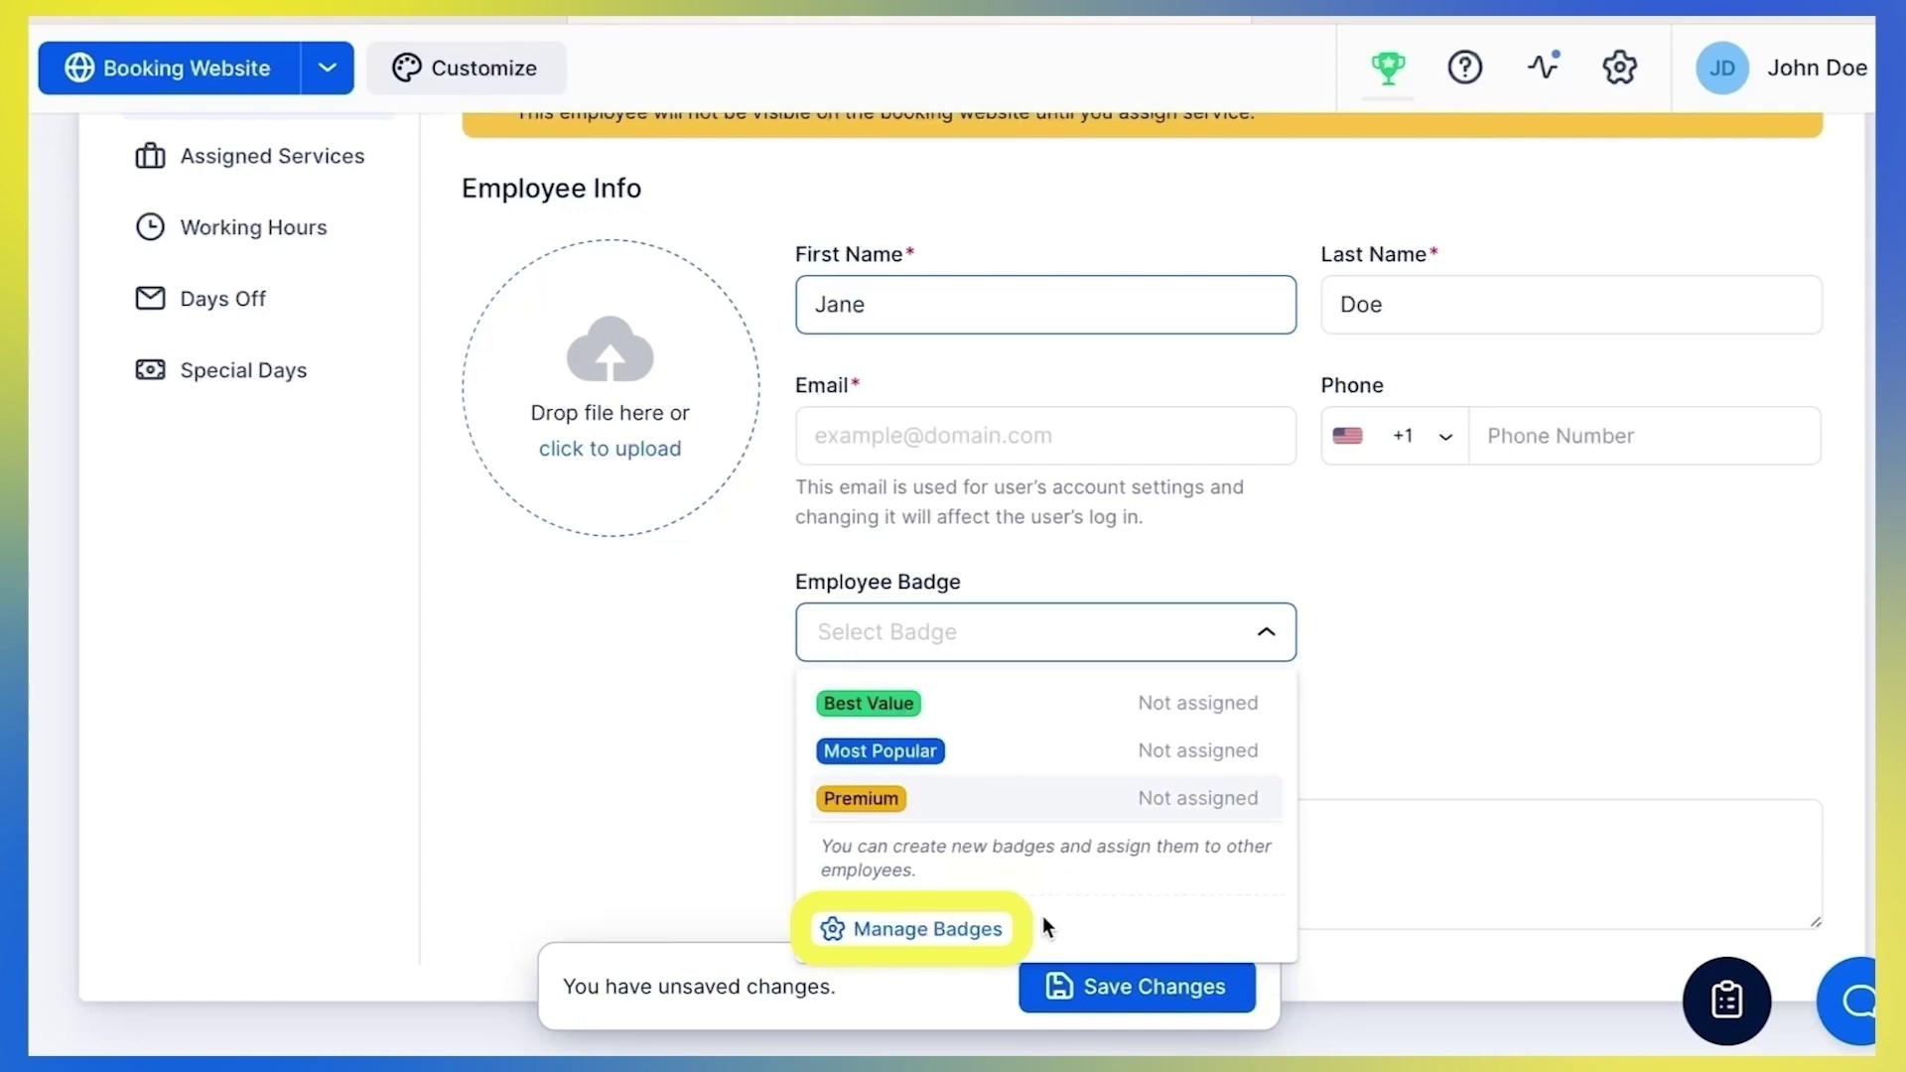
click(989, 930)
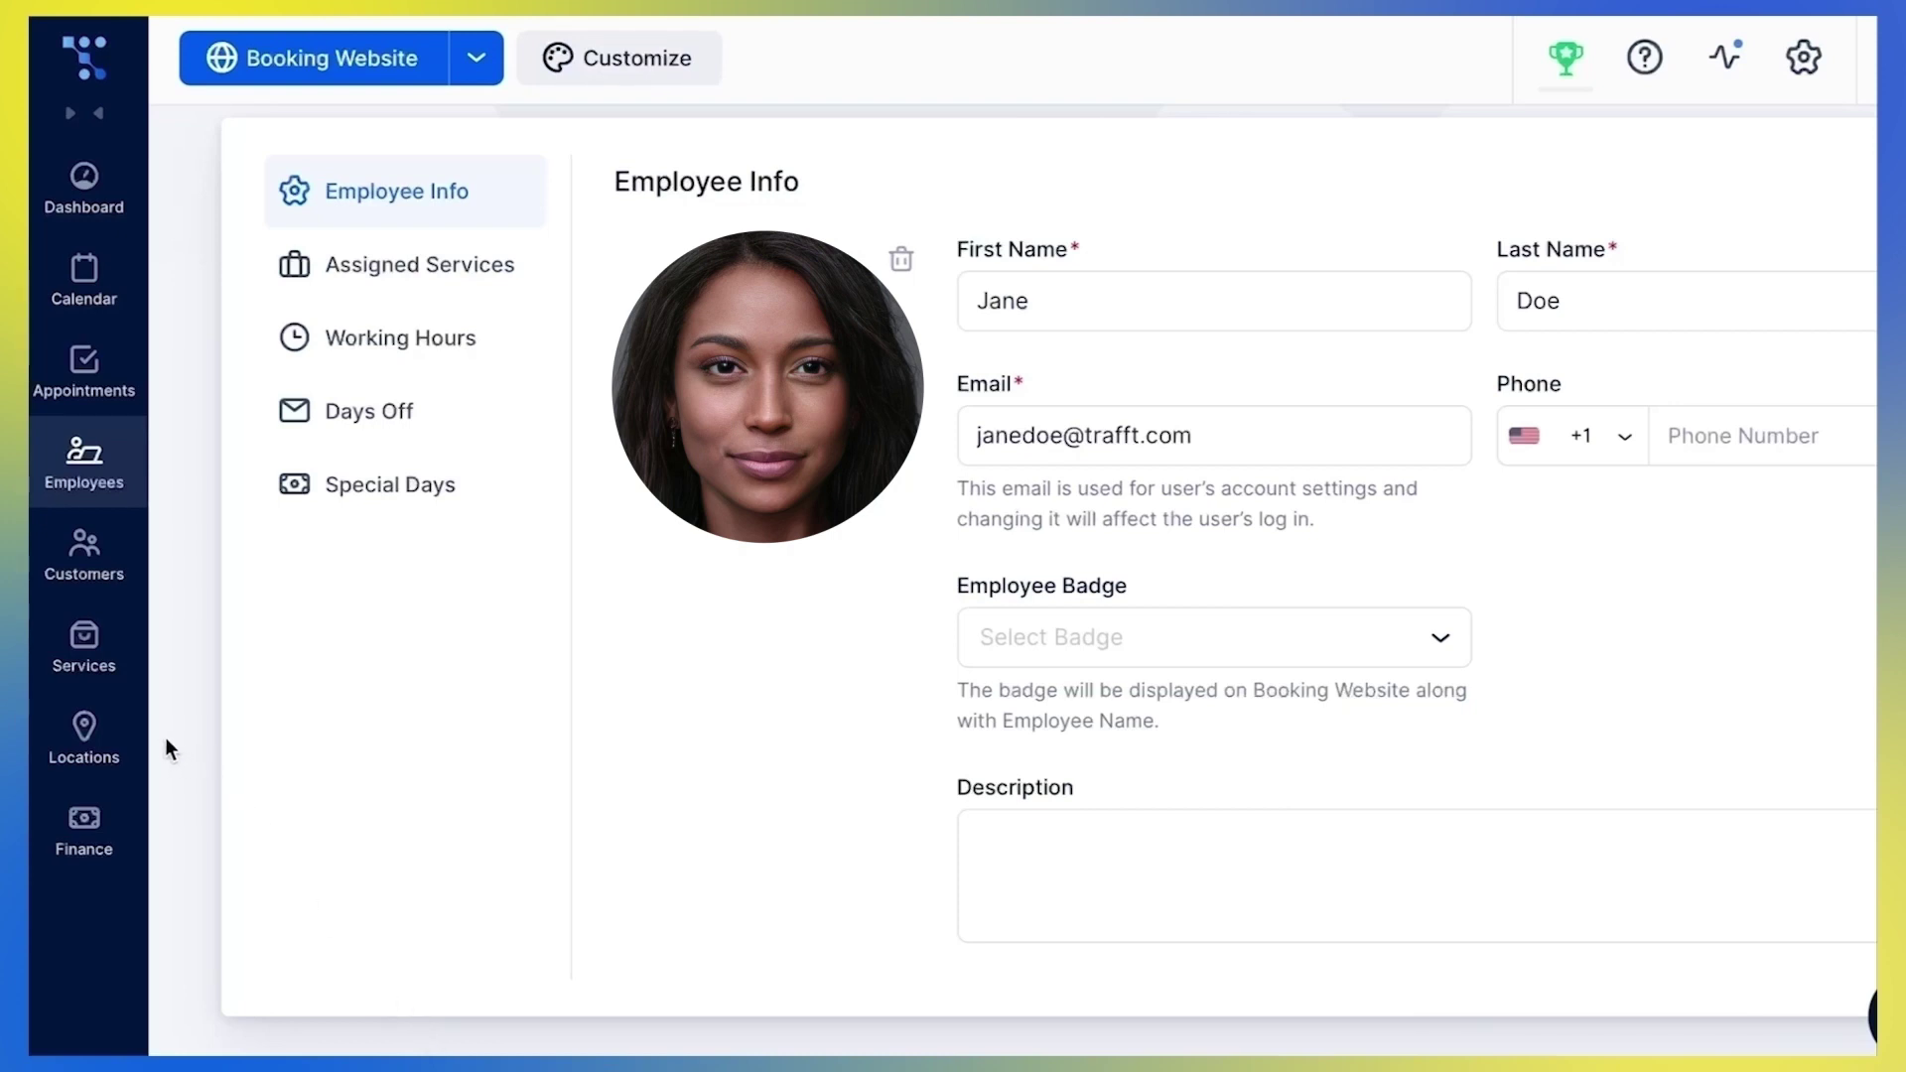
Add and save a location named 'Location 1' with the suggested 34th Street address
click(129, 735)
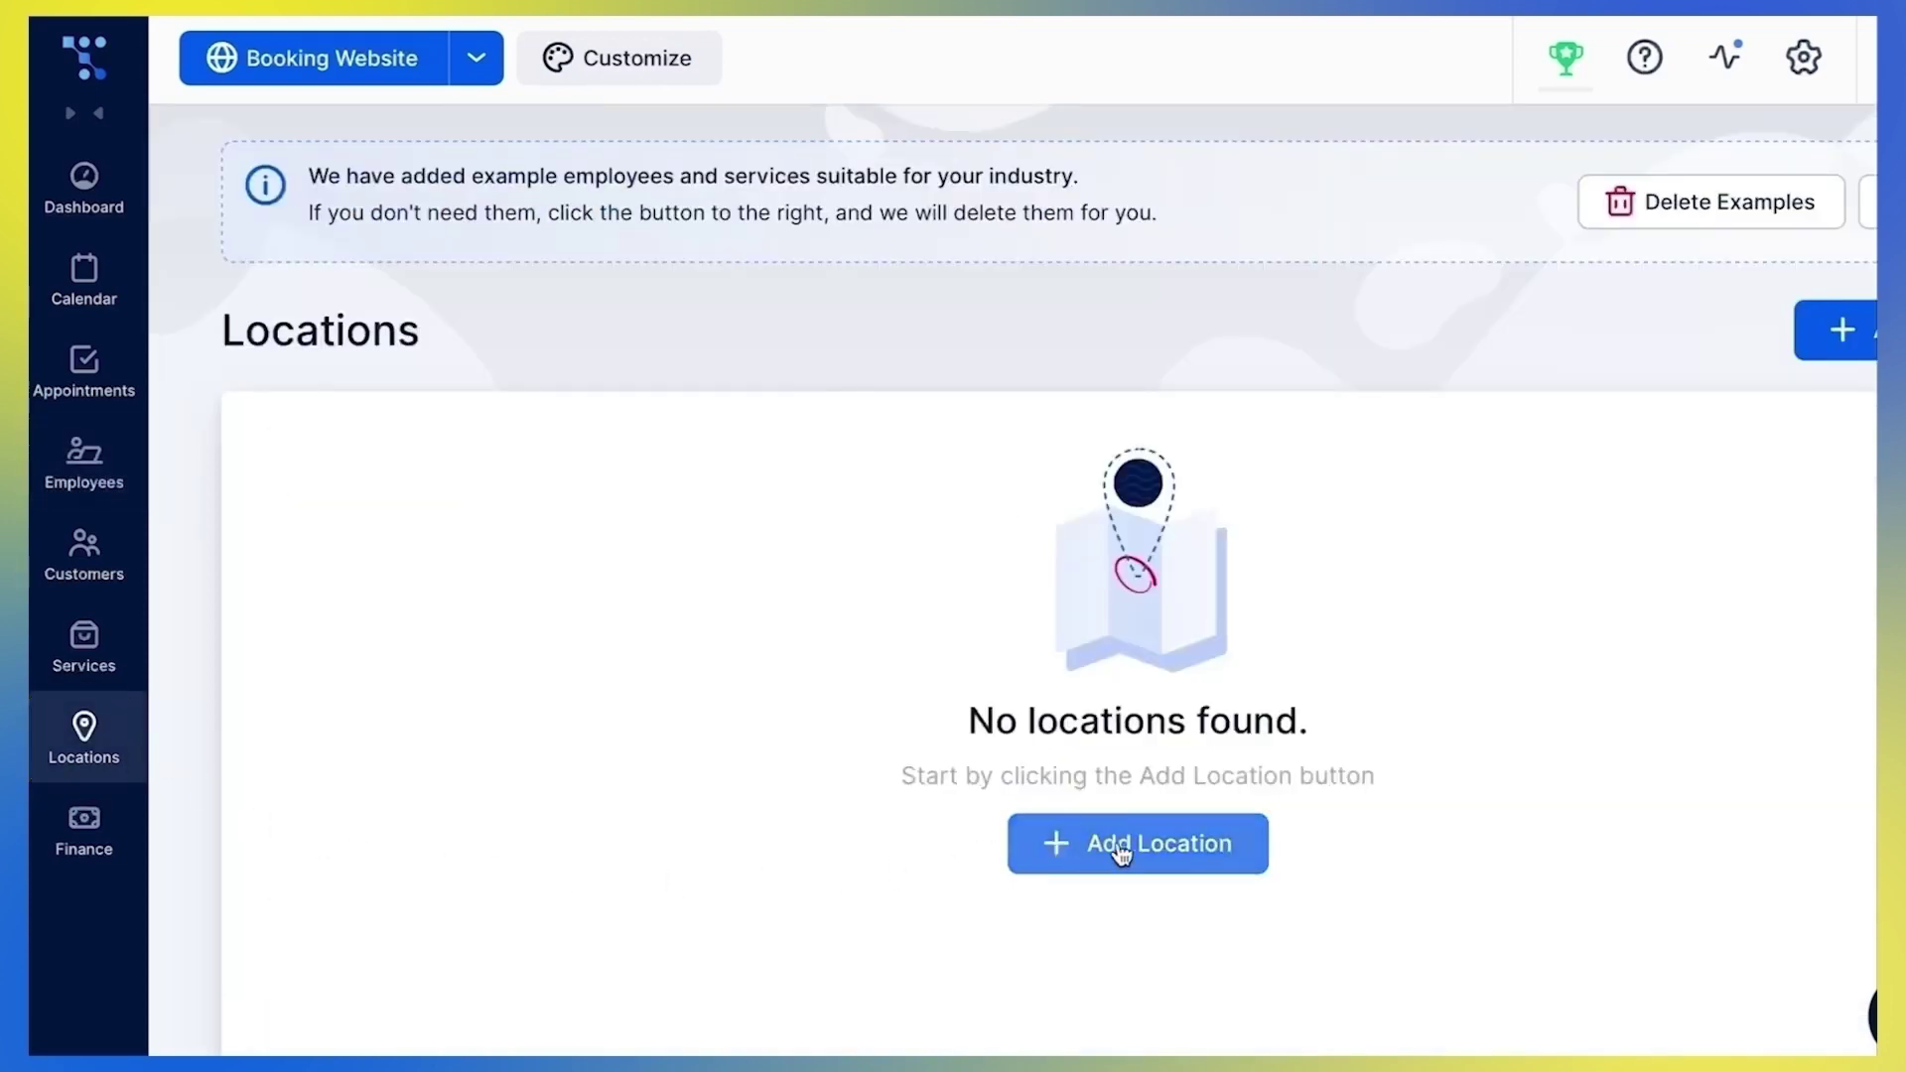
click(1115, 843)
click(999, 595)
text(Location 1)
click(1425, 584)
text(34th s)
click(1476, 708)
scroll(1476, 694, down, 5)
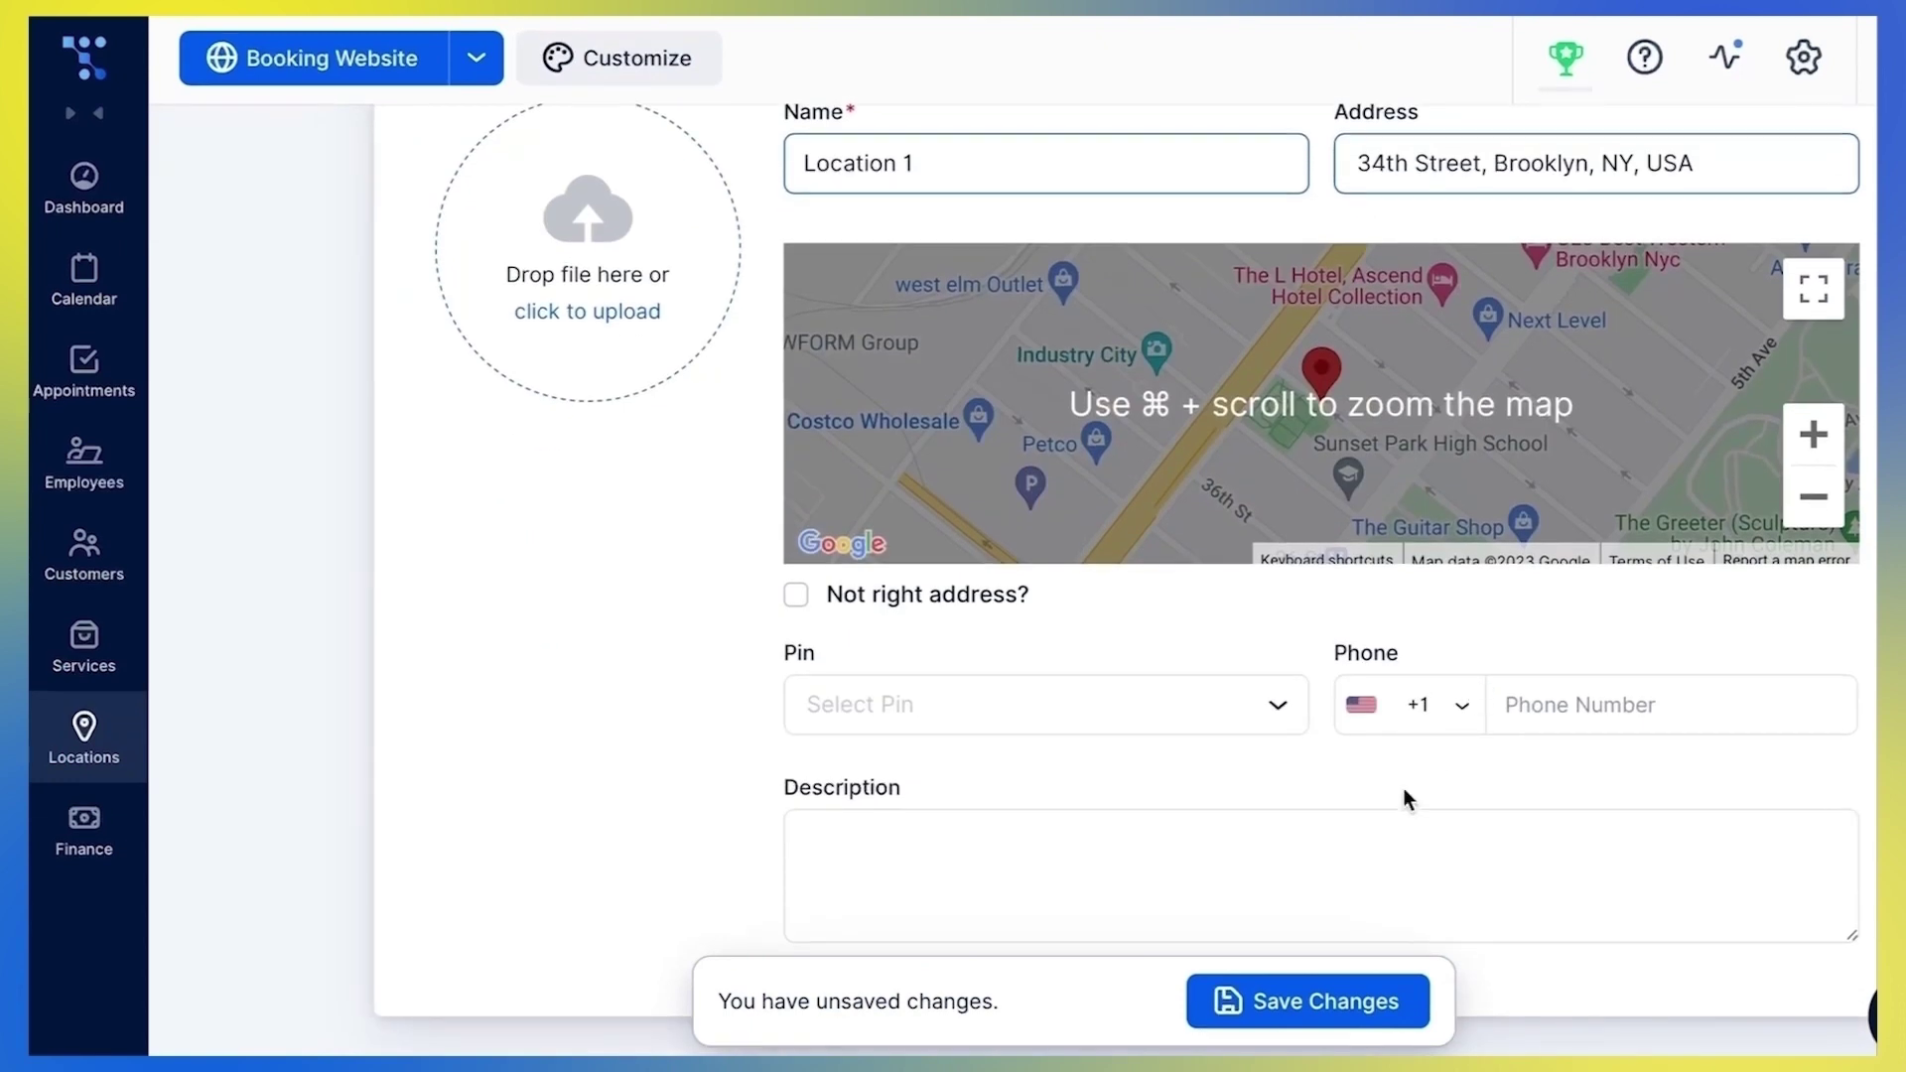
click(1370, 1003)
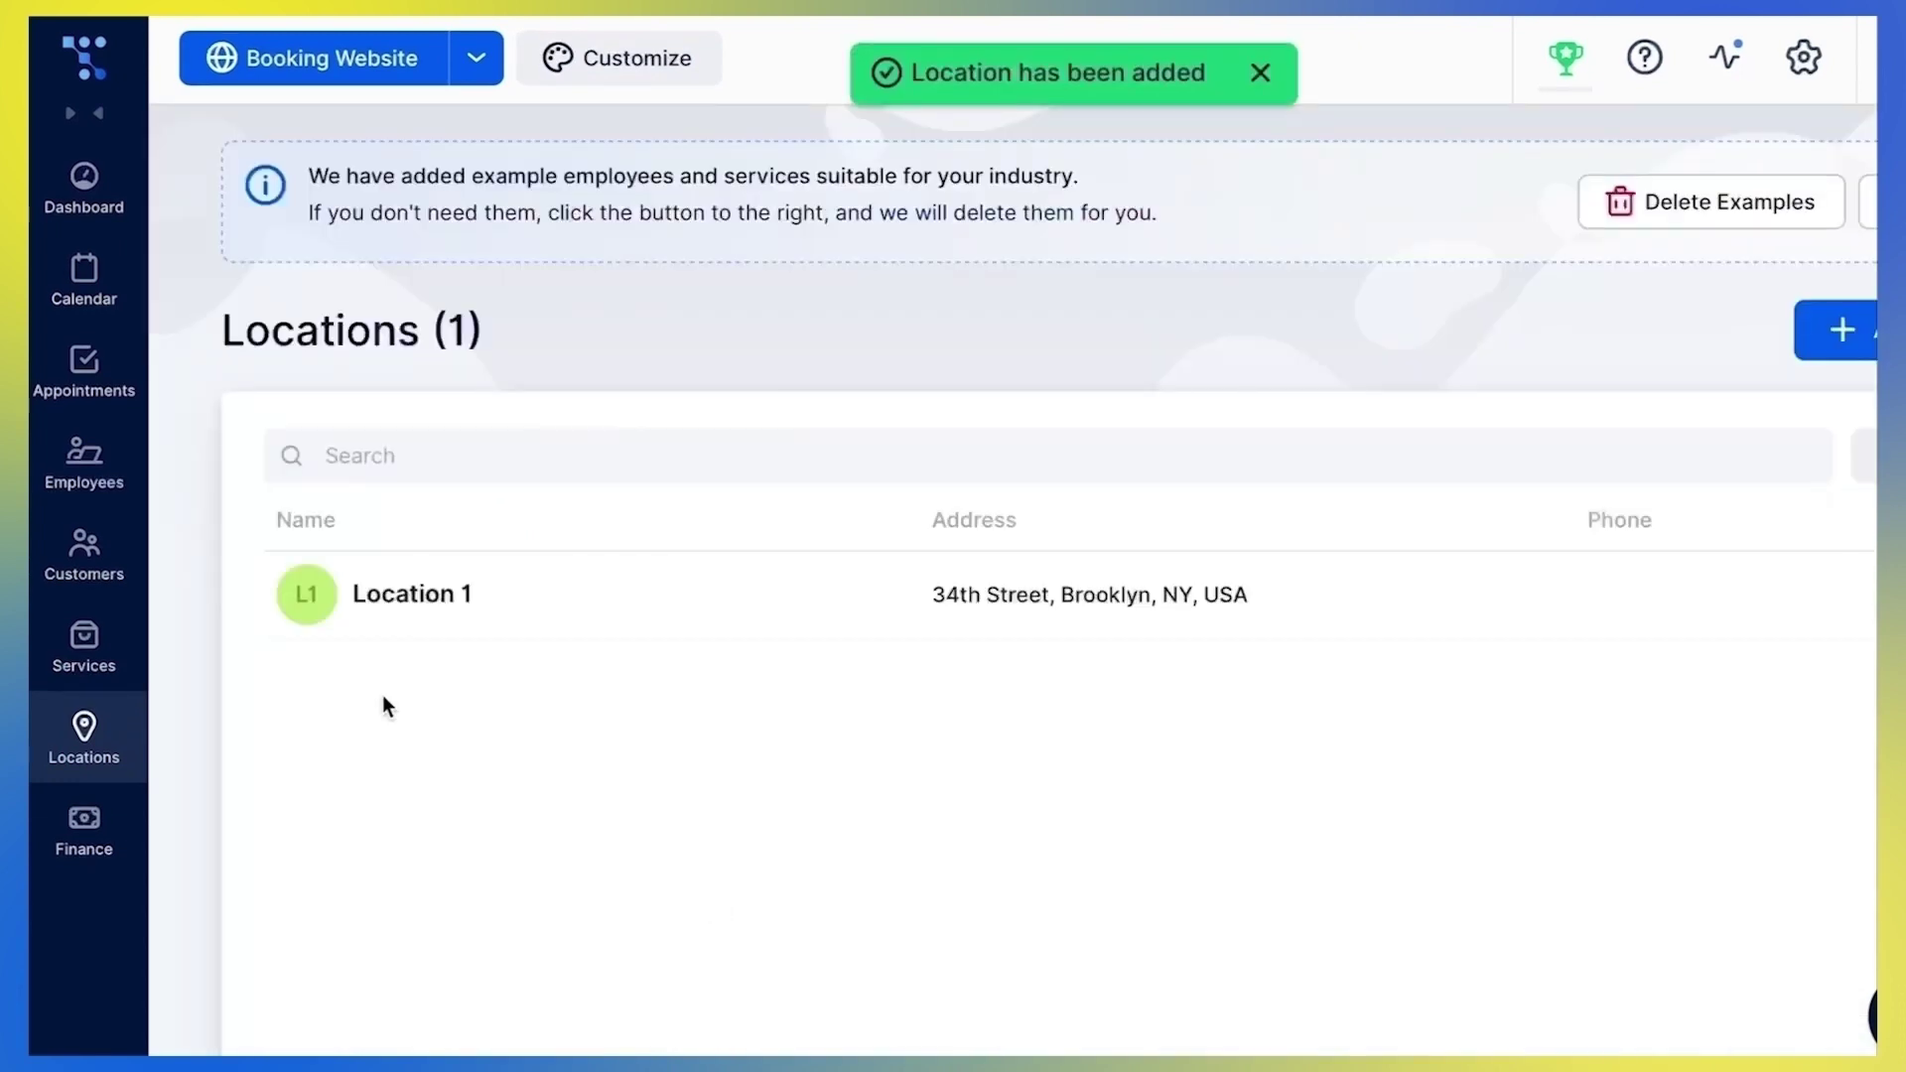
Return to Employees and open the new employee's record for editing
click(119, 480)
click(1834, 605)
click(1796, 661)
scroll(1456, 794, down, 1)
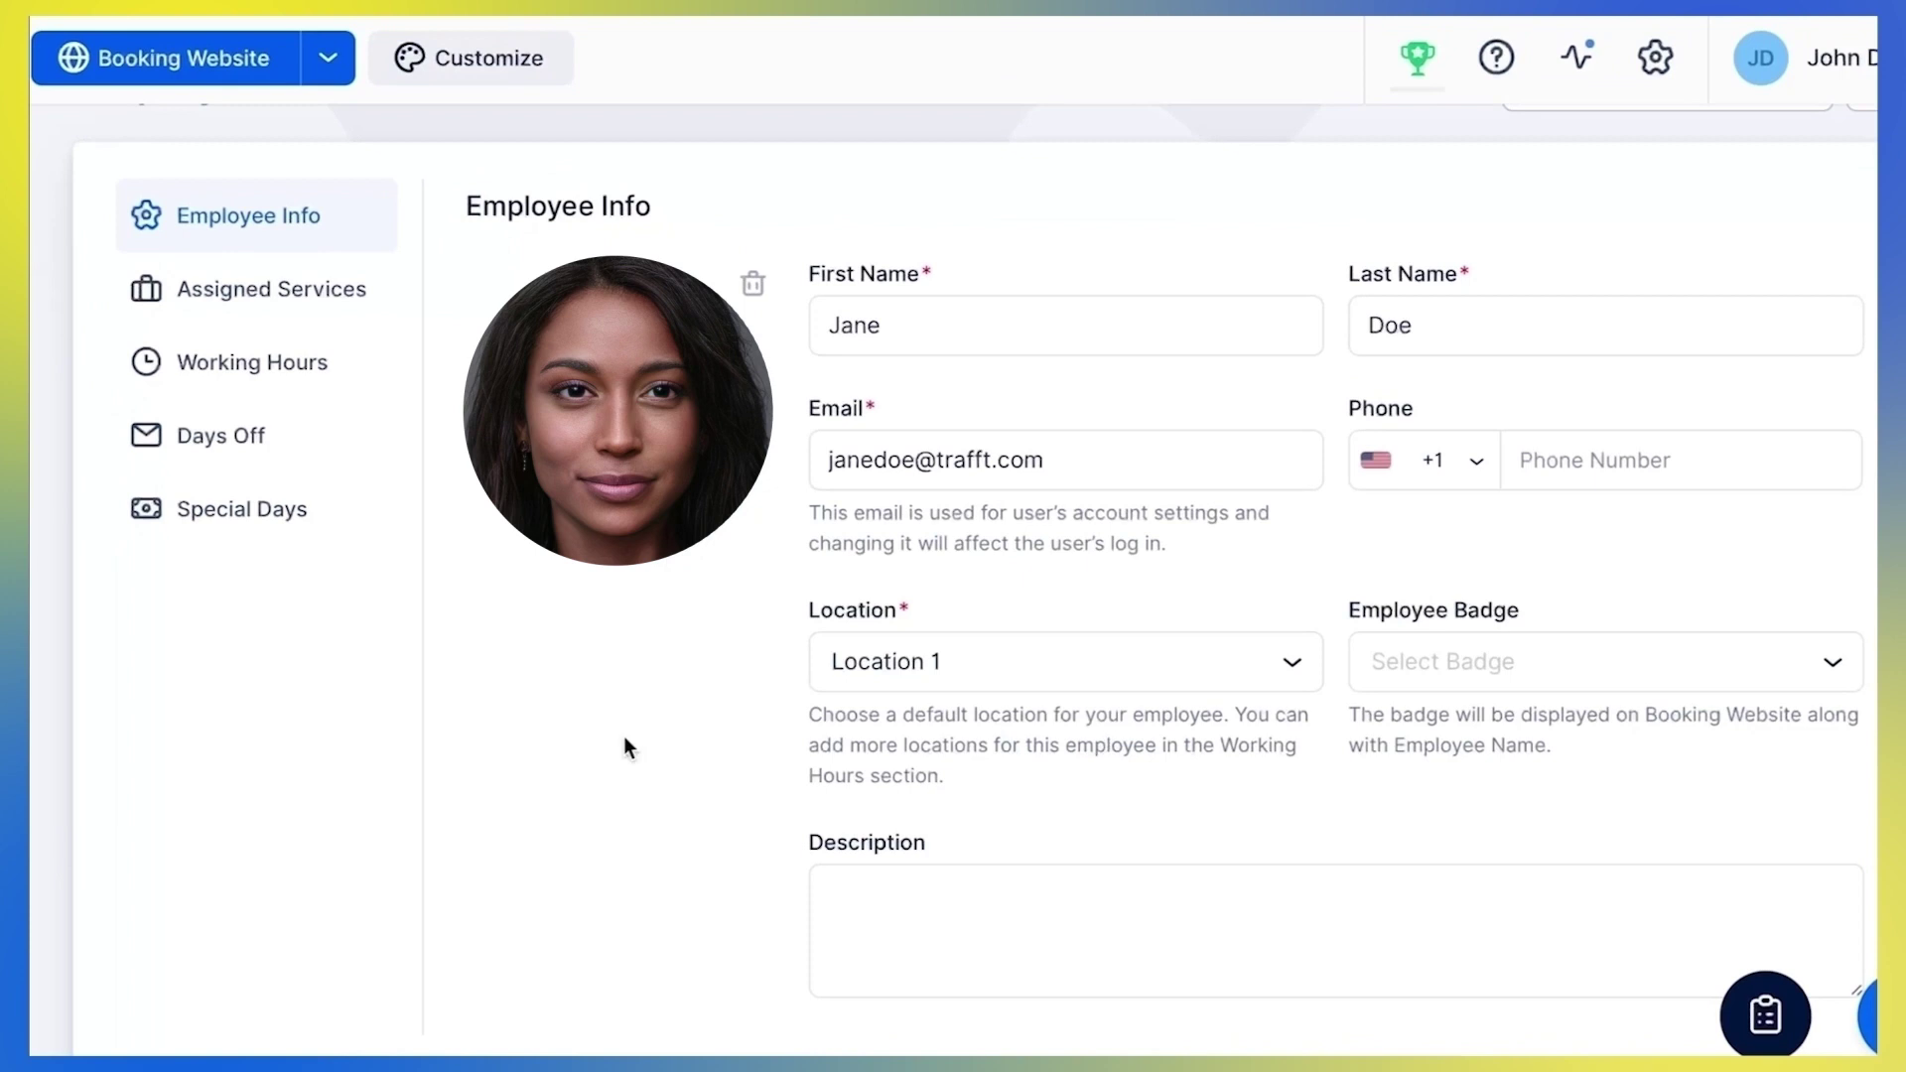
Show the employee's Assigned Services: Check Up, Tooth Extraction and Dental Surgery
click(373, 302)
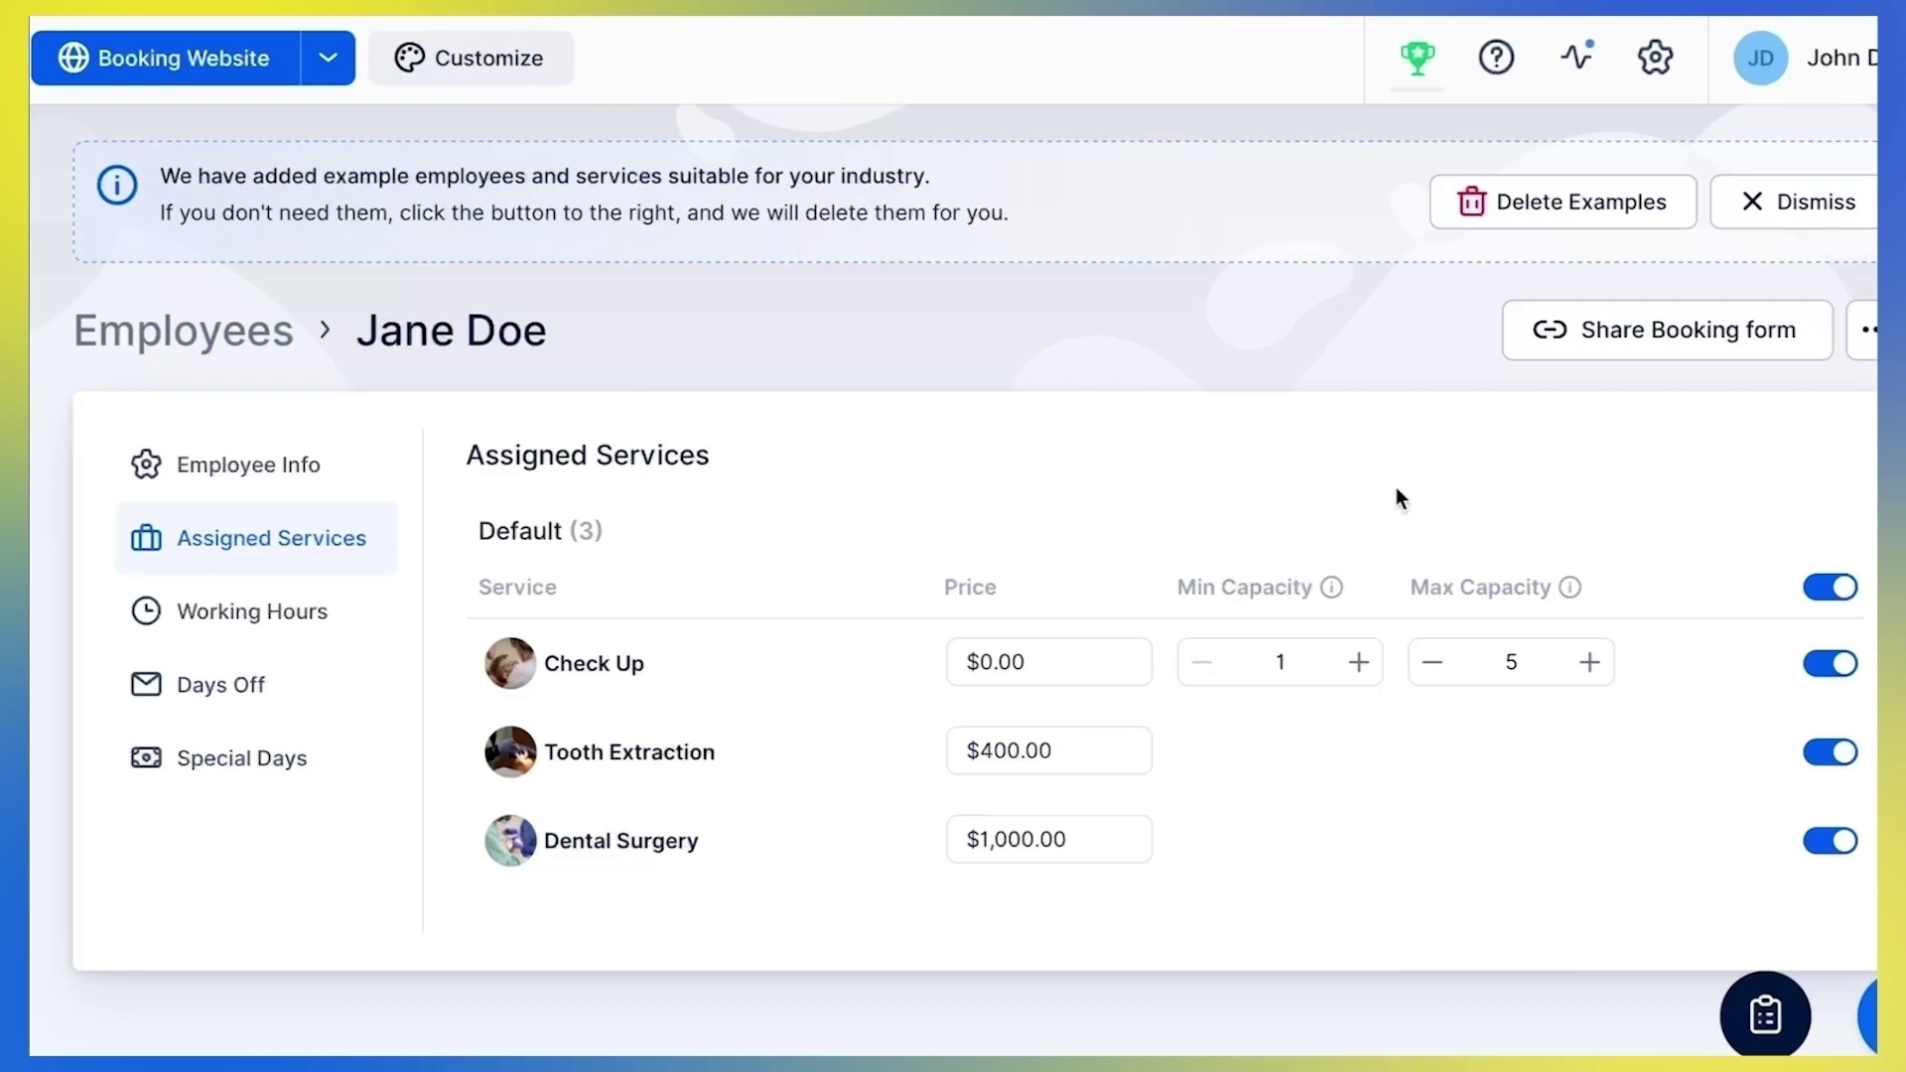
Unassign, then reassign, the Check Up and Tooth Extraction services
click(1830, 663)
click(1827, 753)
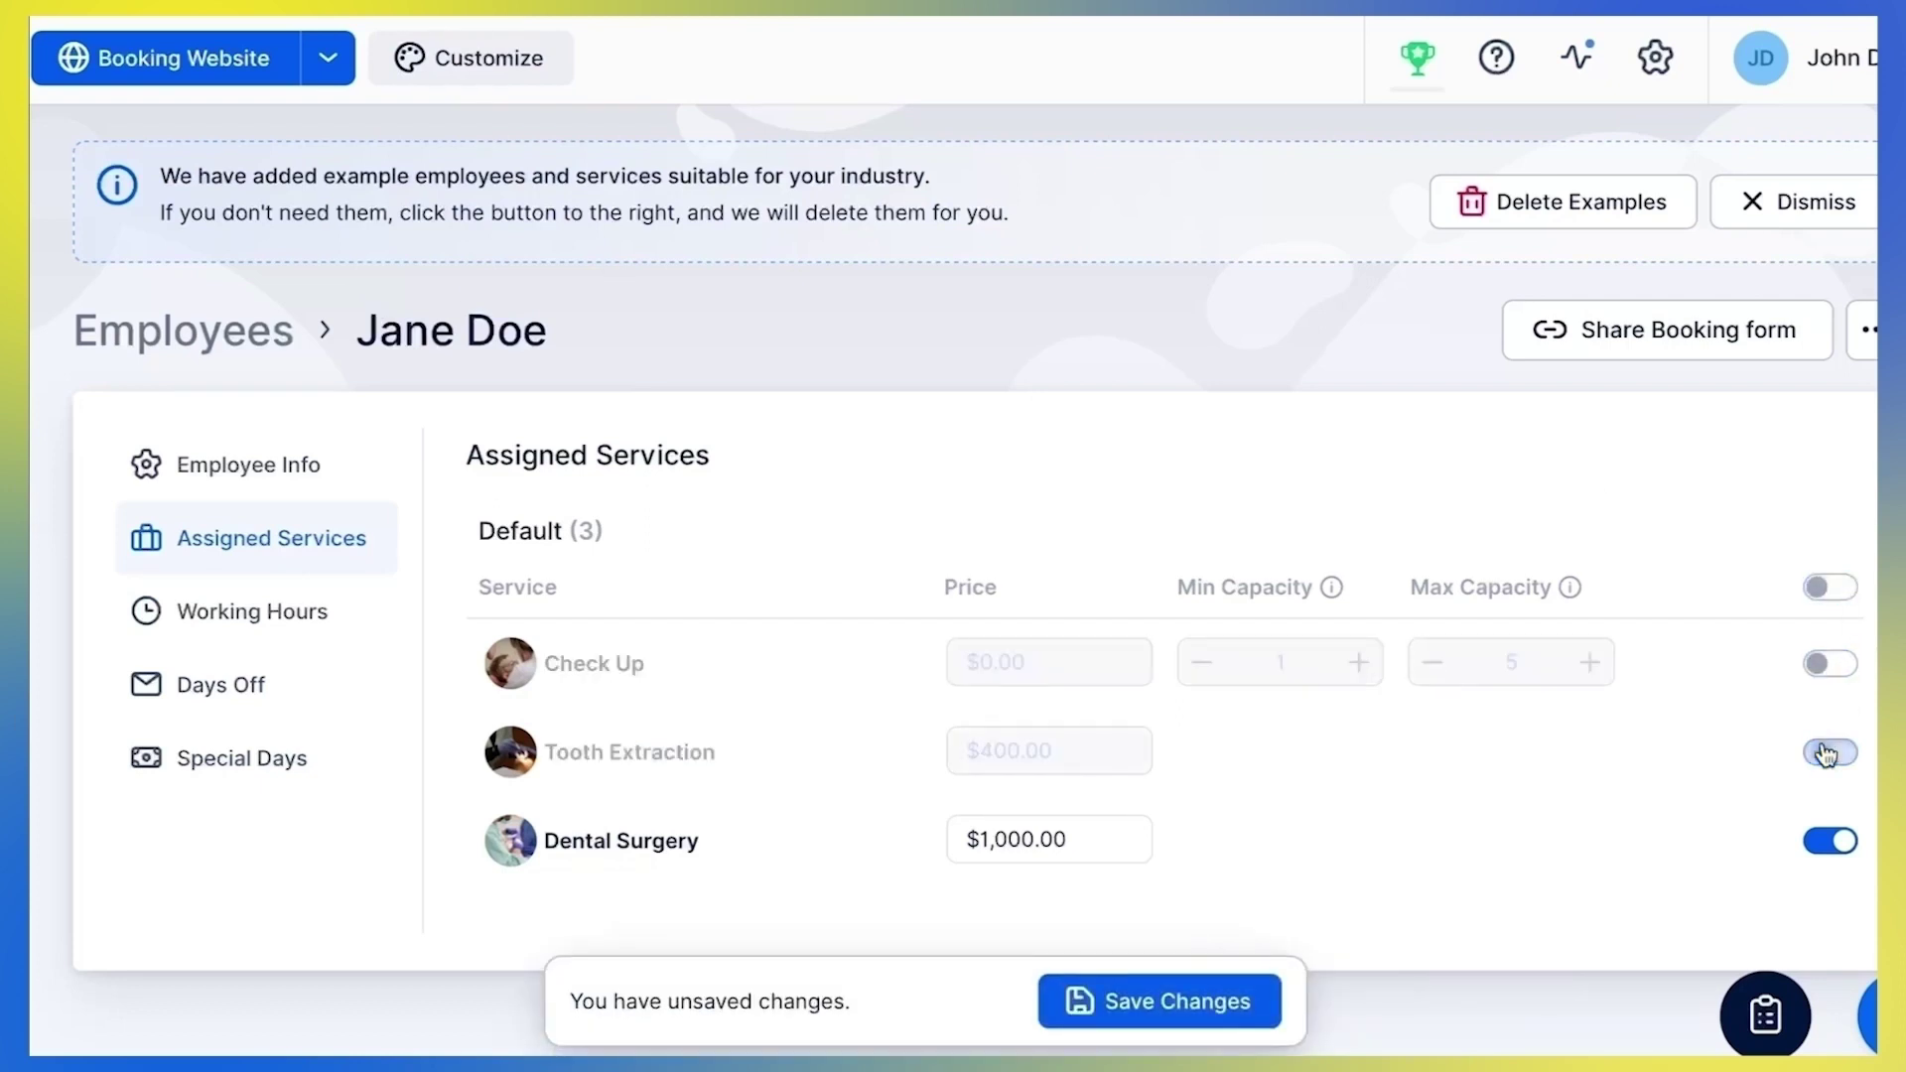
click(1834, 756)
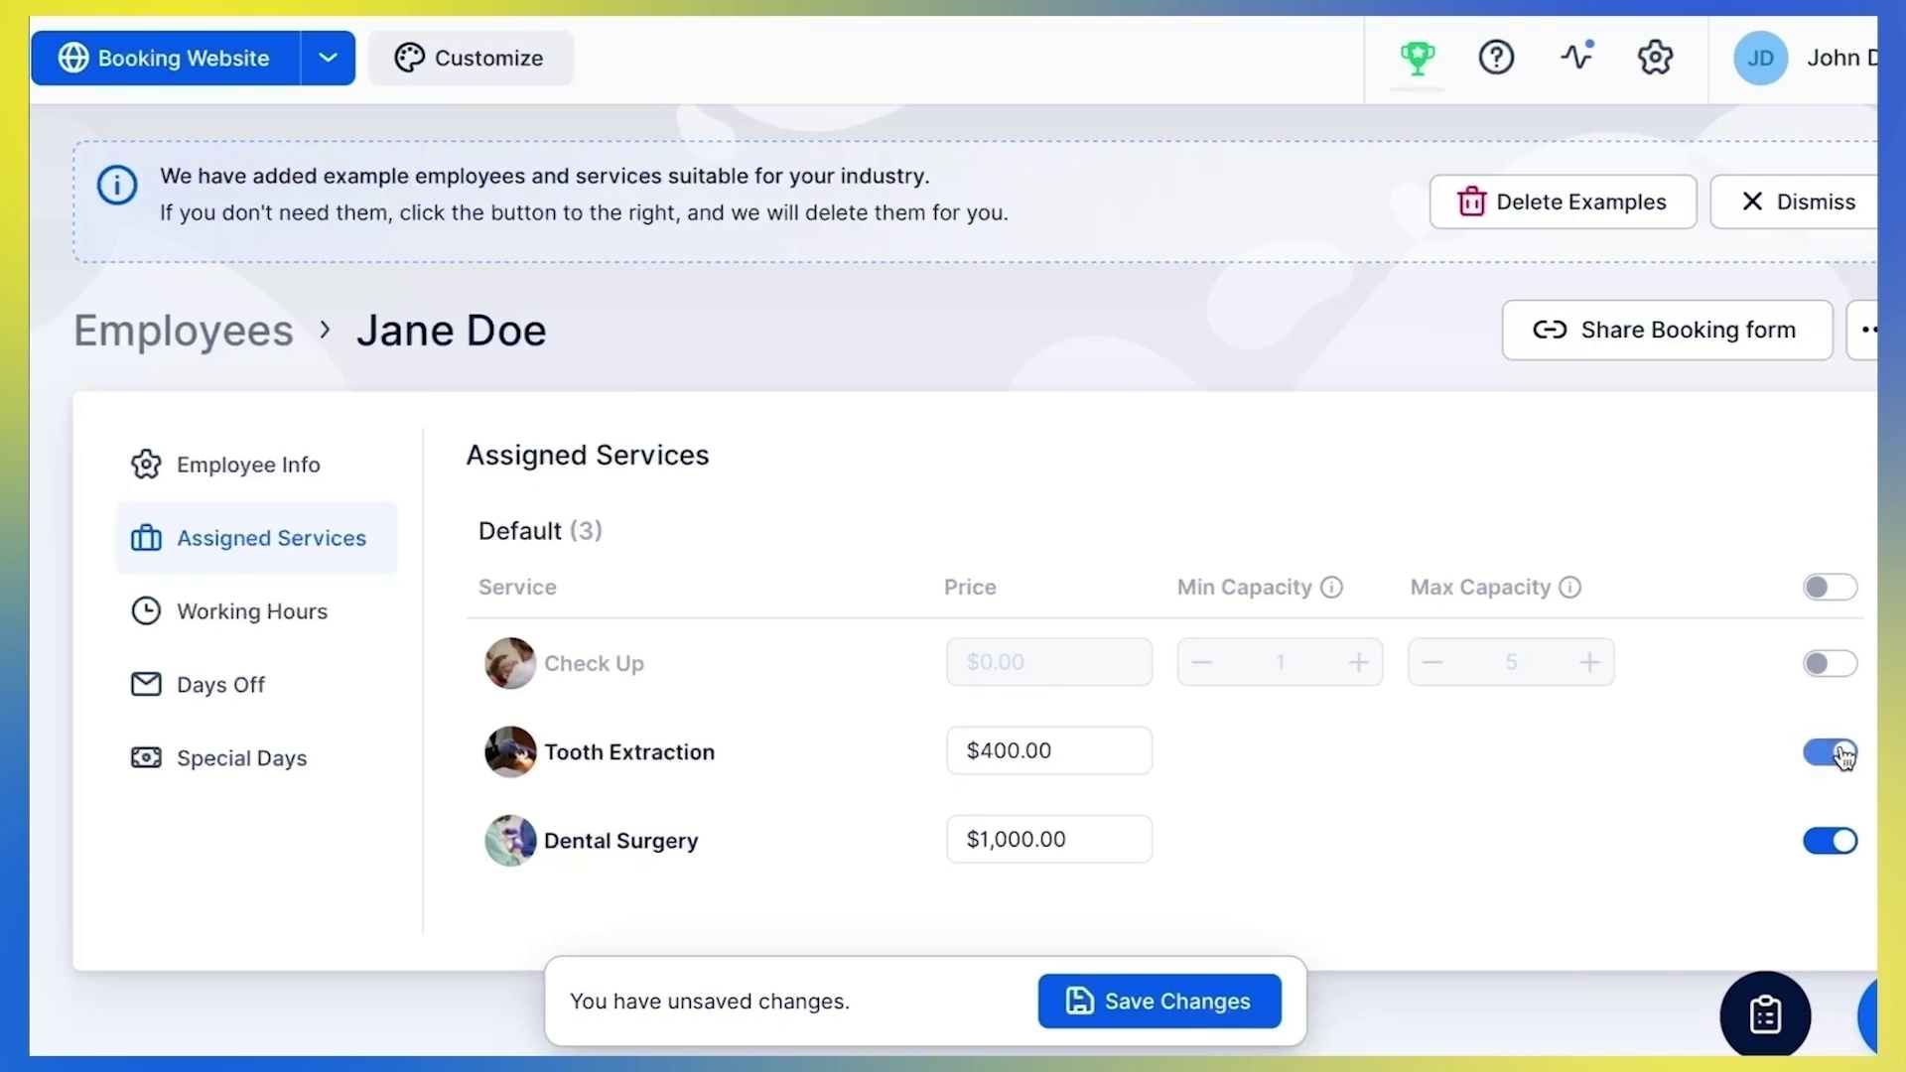
click(1842, 684)
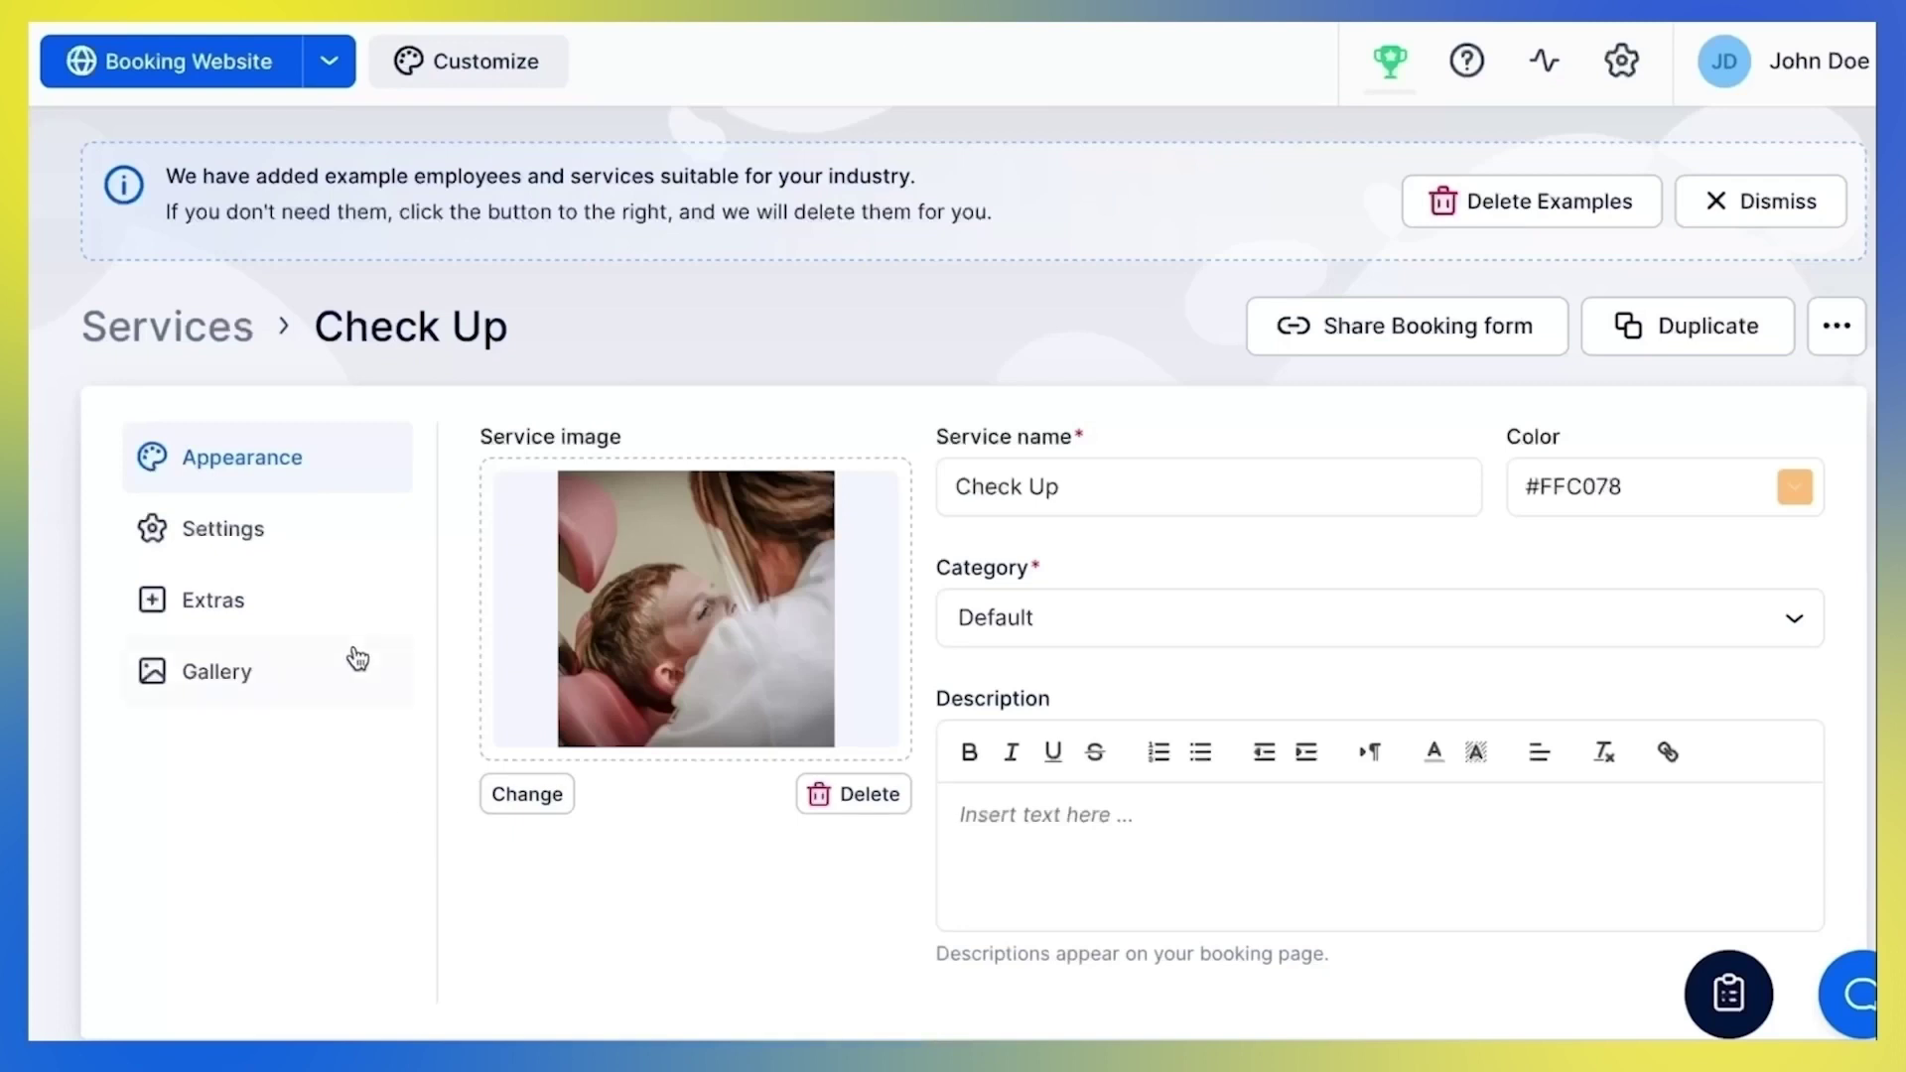
Turn on group booking in Check Up's settings and save the service
click(395, 533)
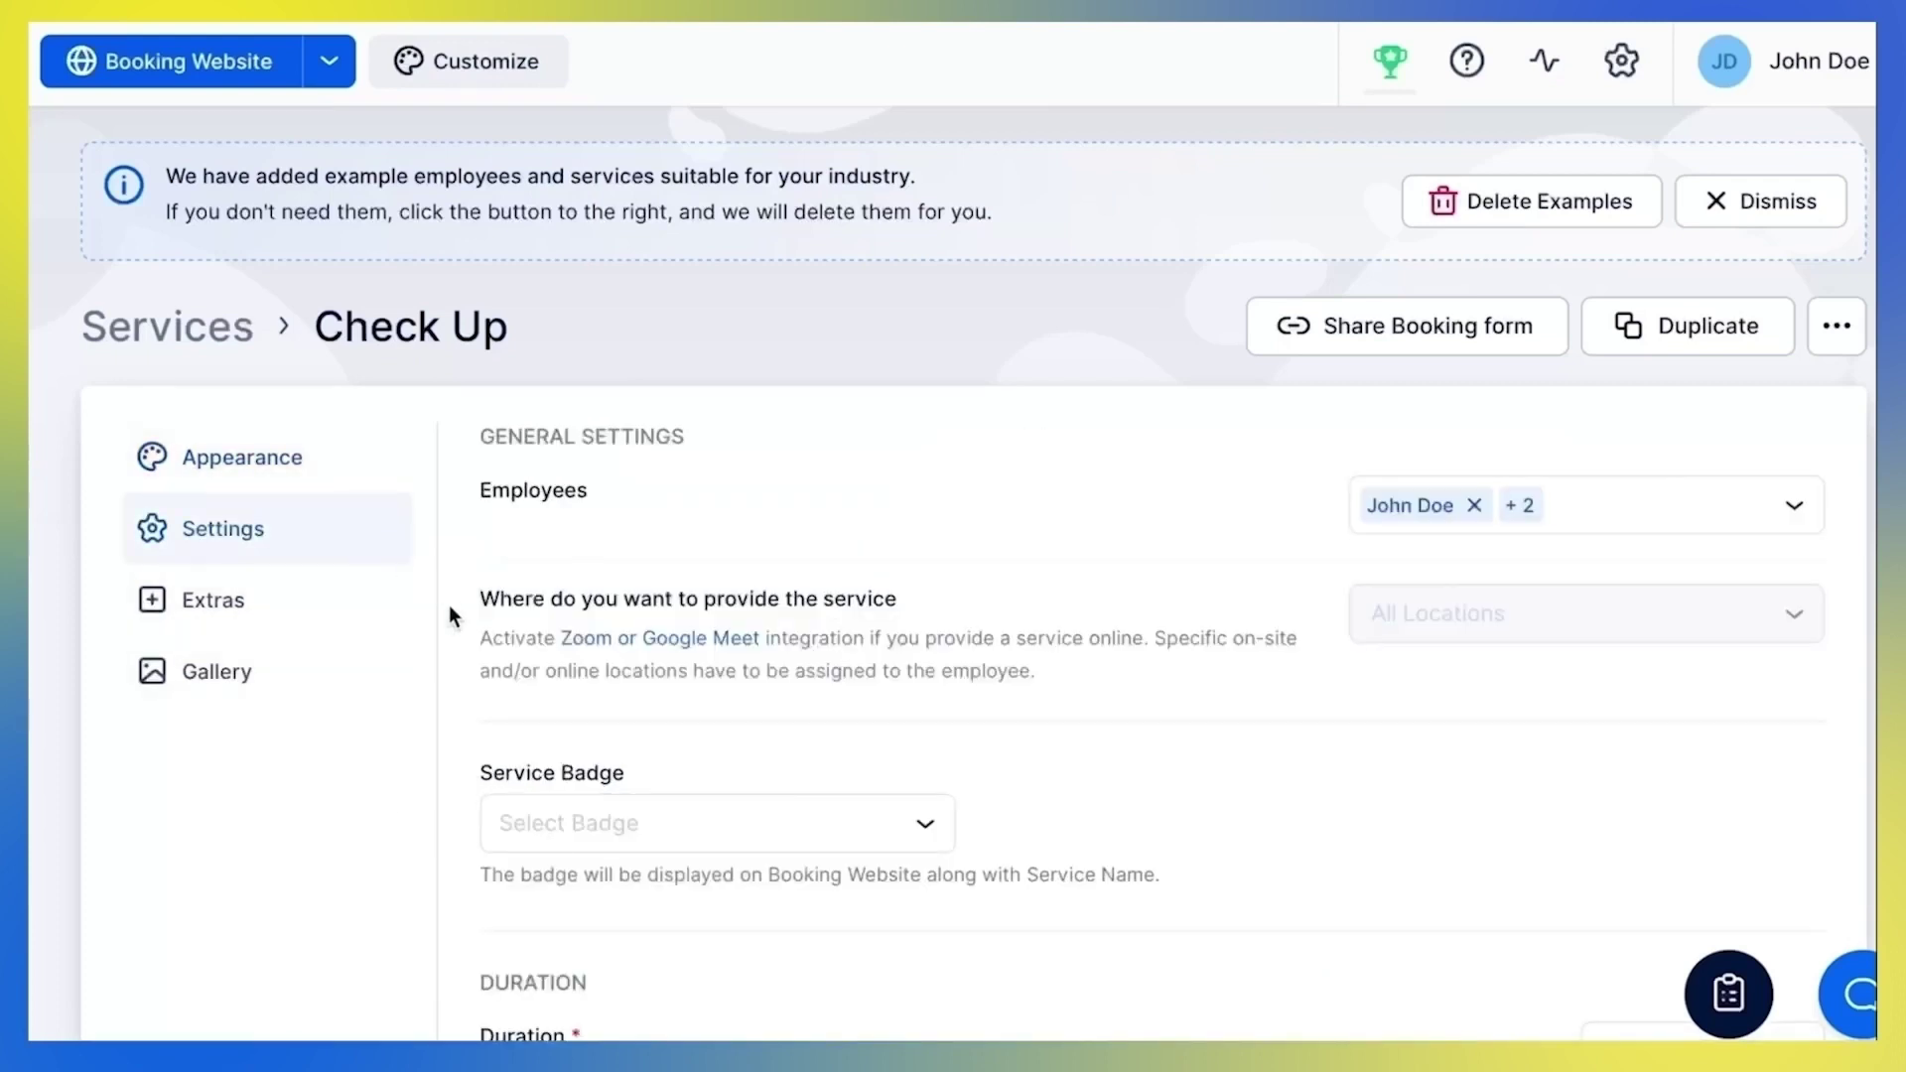
scroll(449, 607, down, 10)
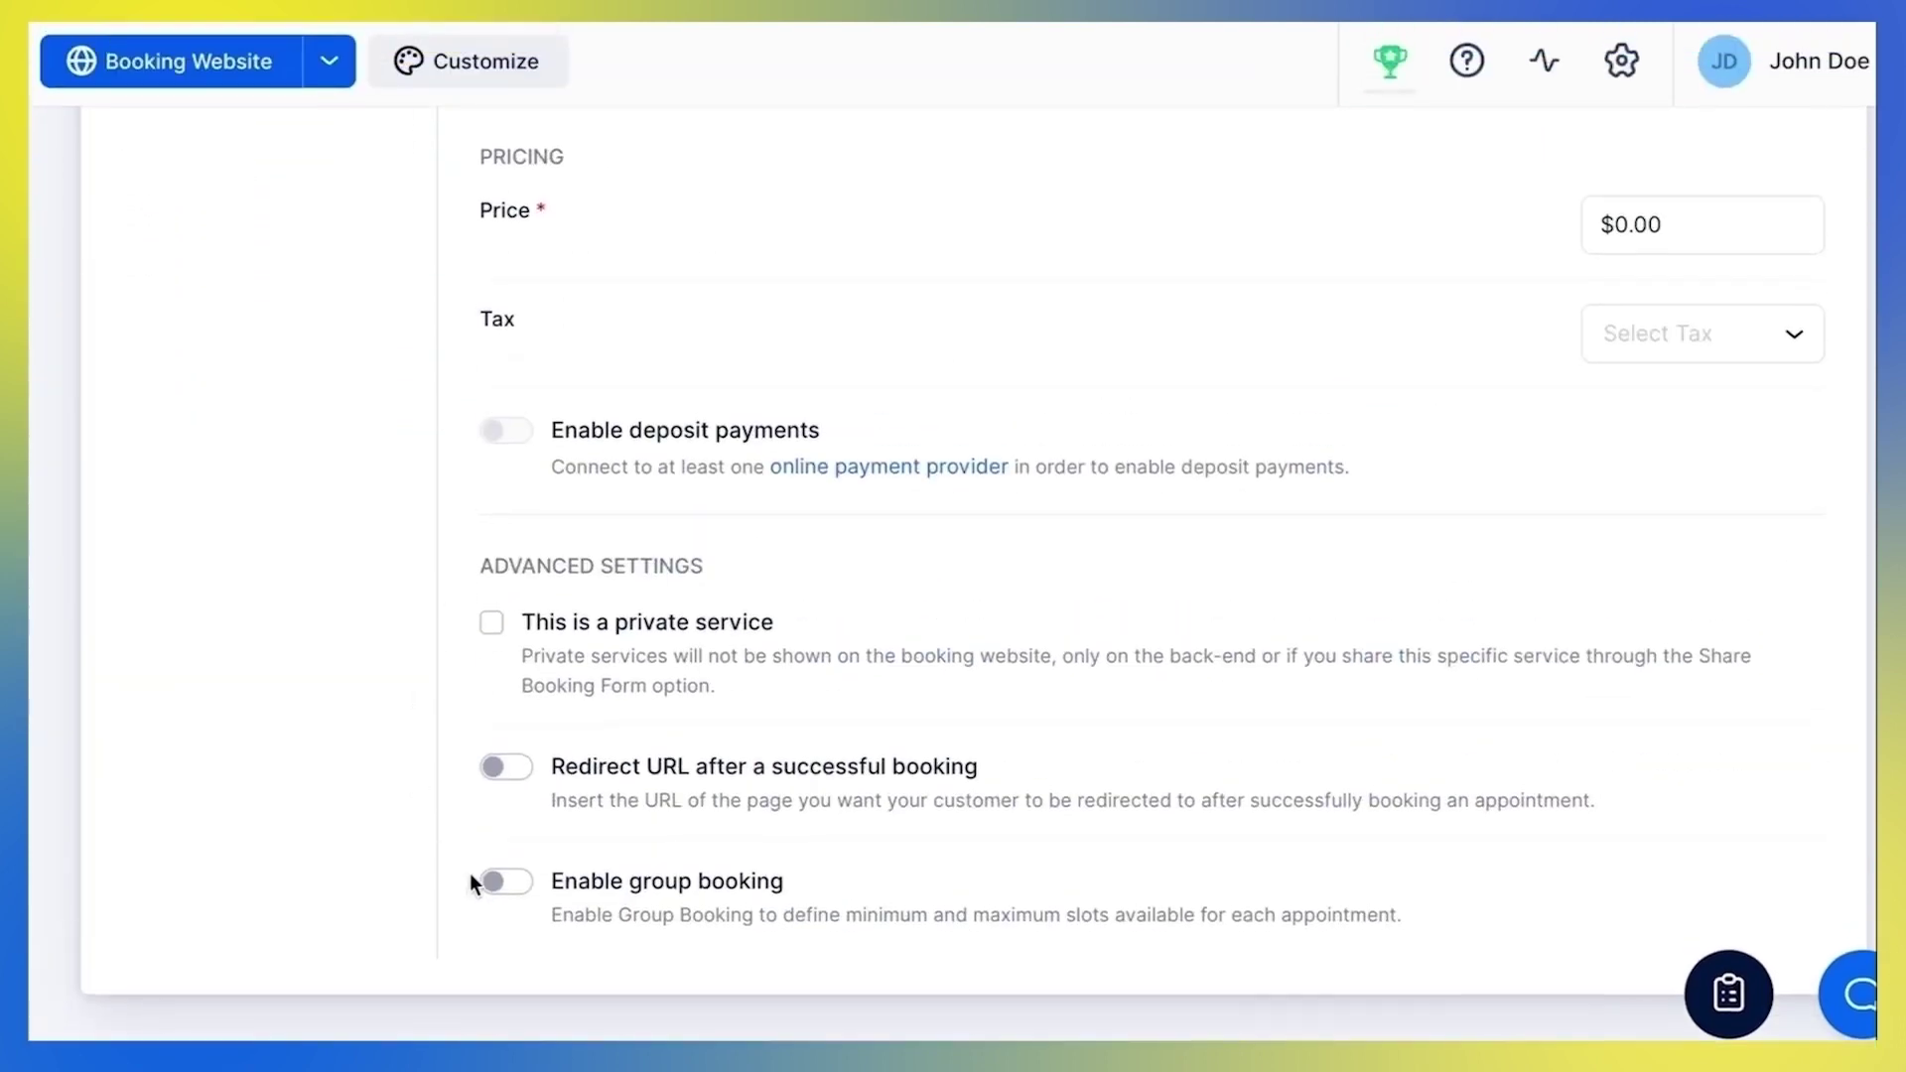
click(529, 882)
scroll(532, 886, down, 2)
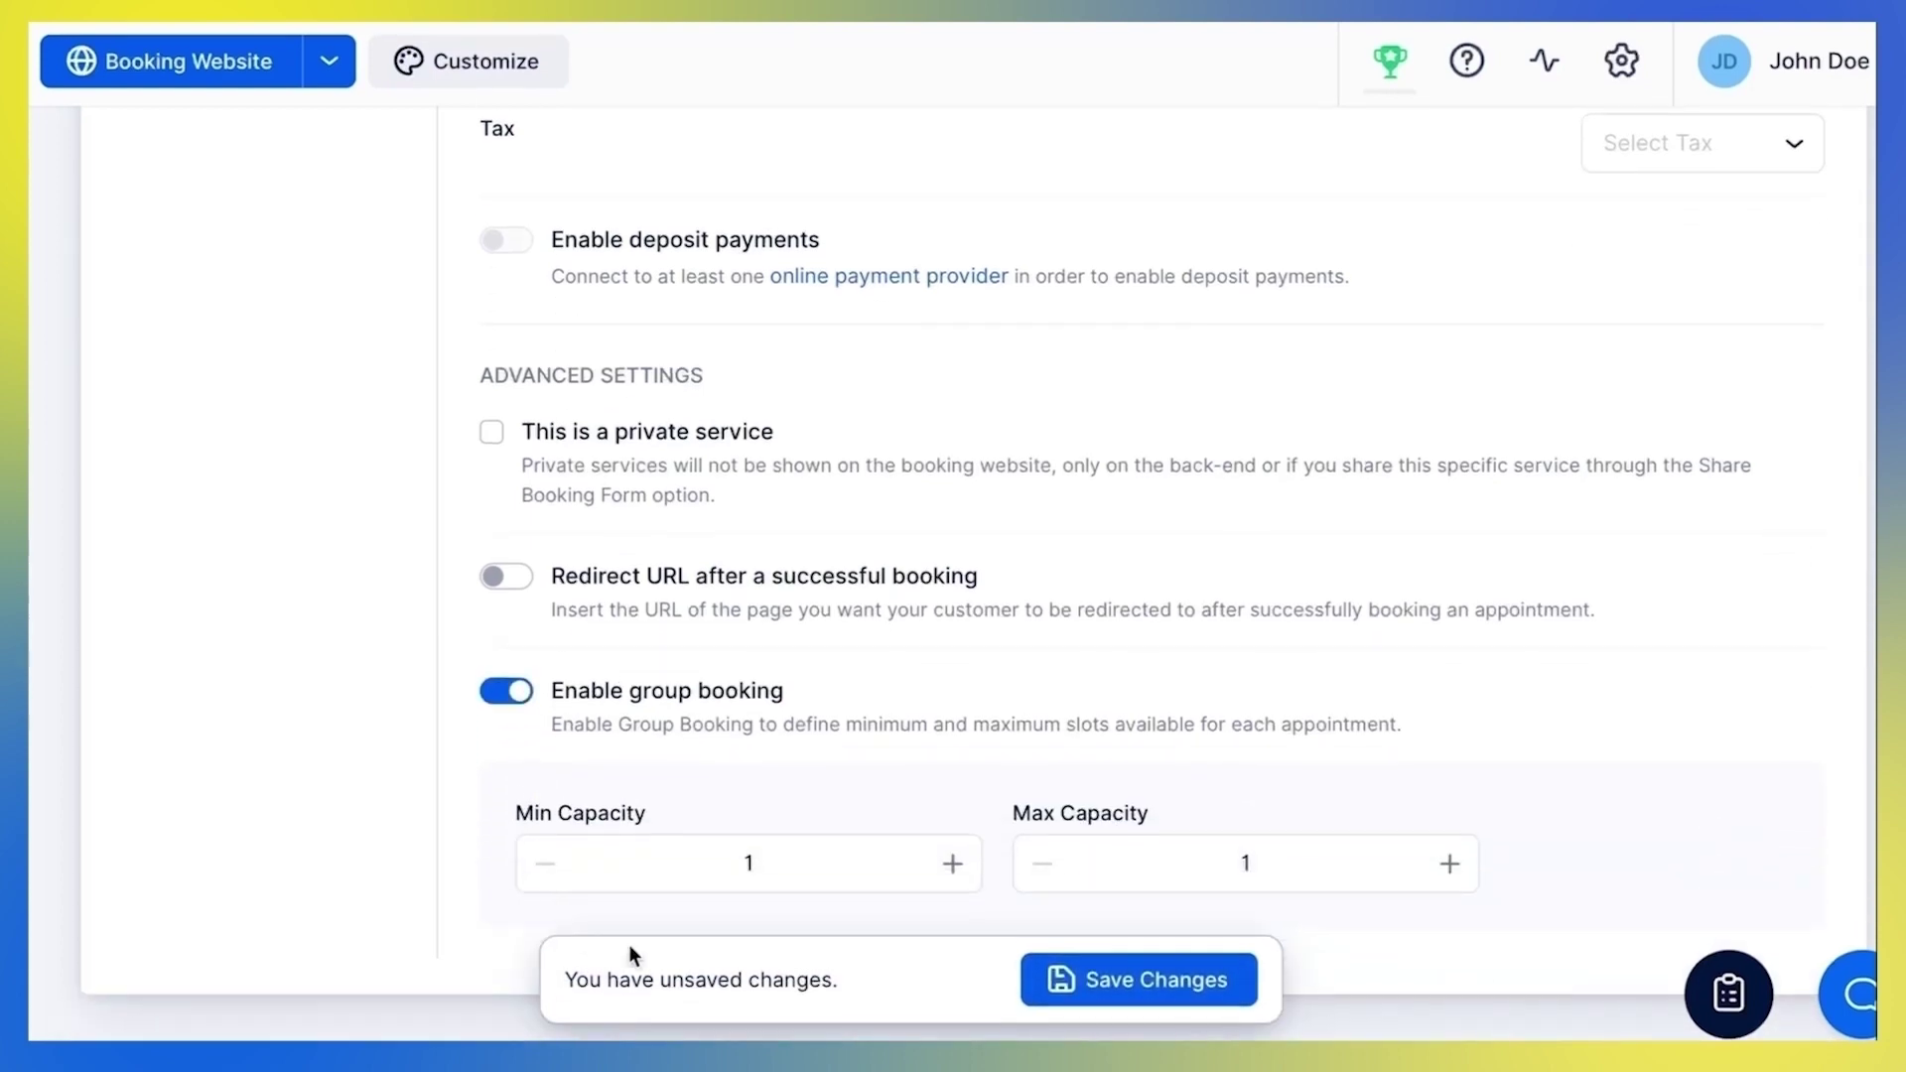
click(1071, 981)
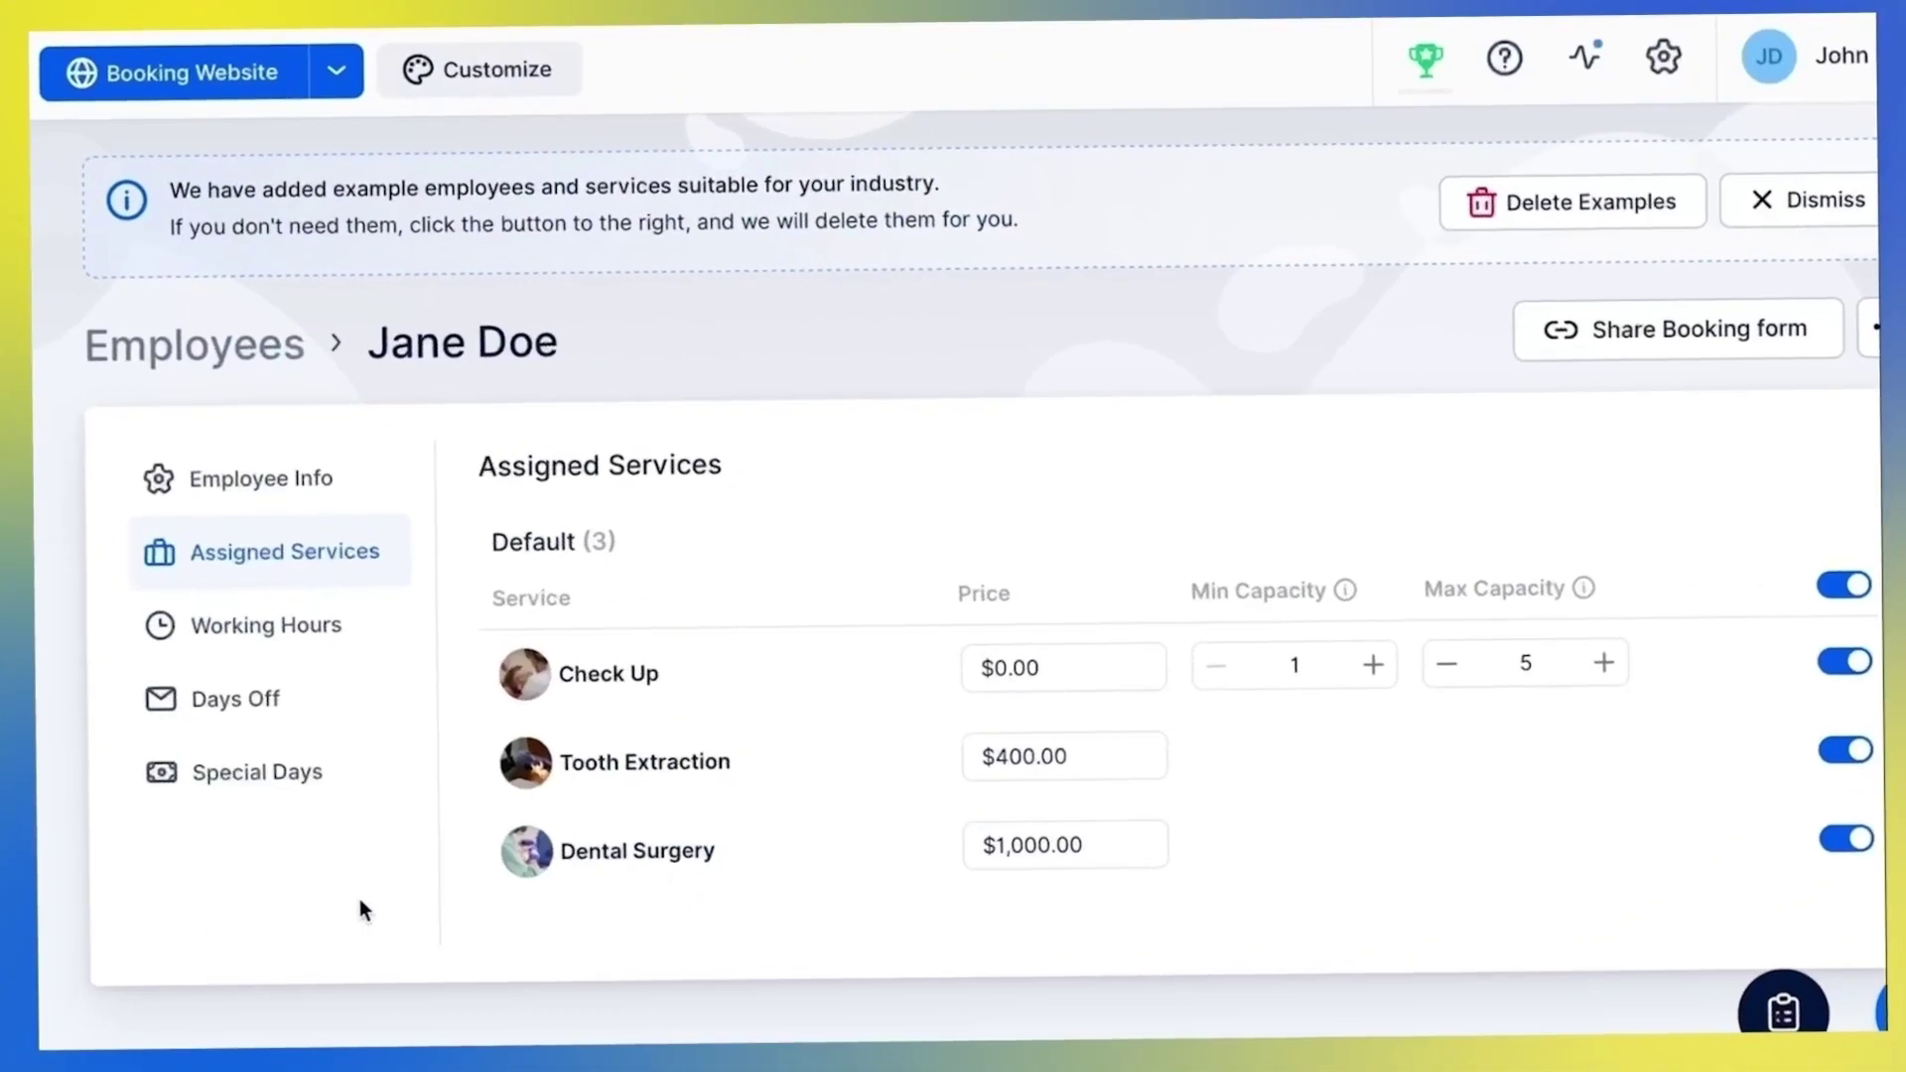
Review Jane Doe's weekly 9:00 am–5:00 pm hours and re-save the Monday period unchanged
click(372, 630)
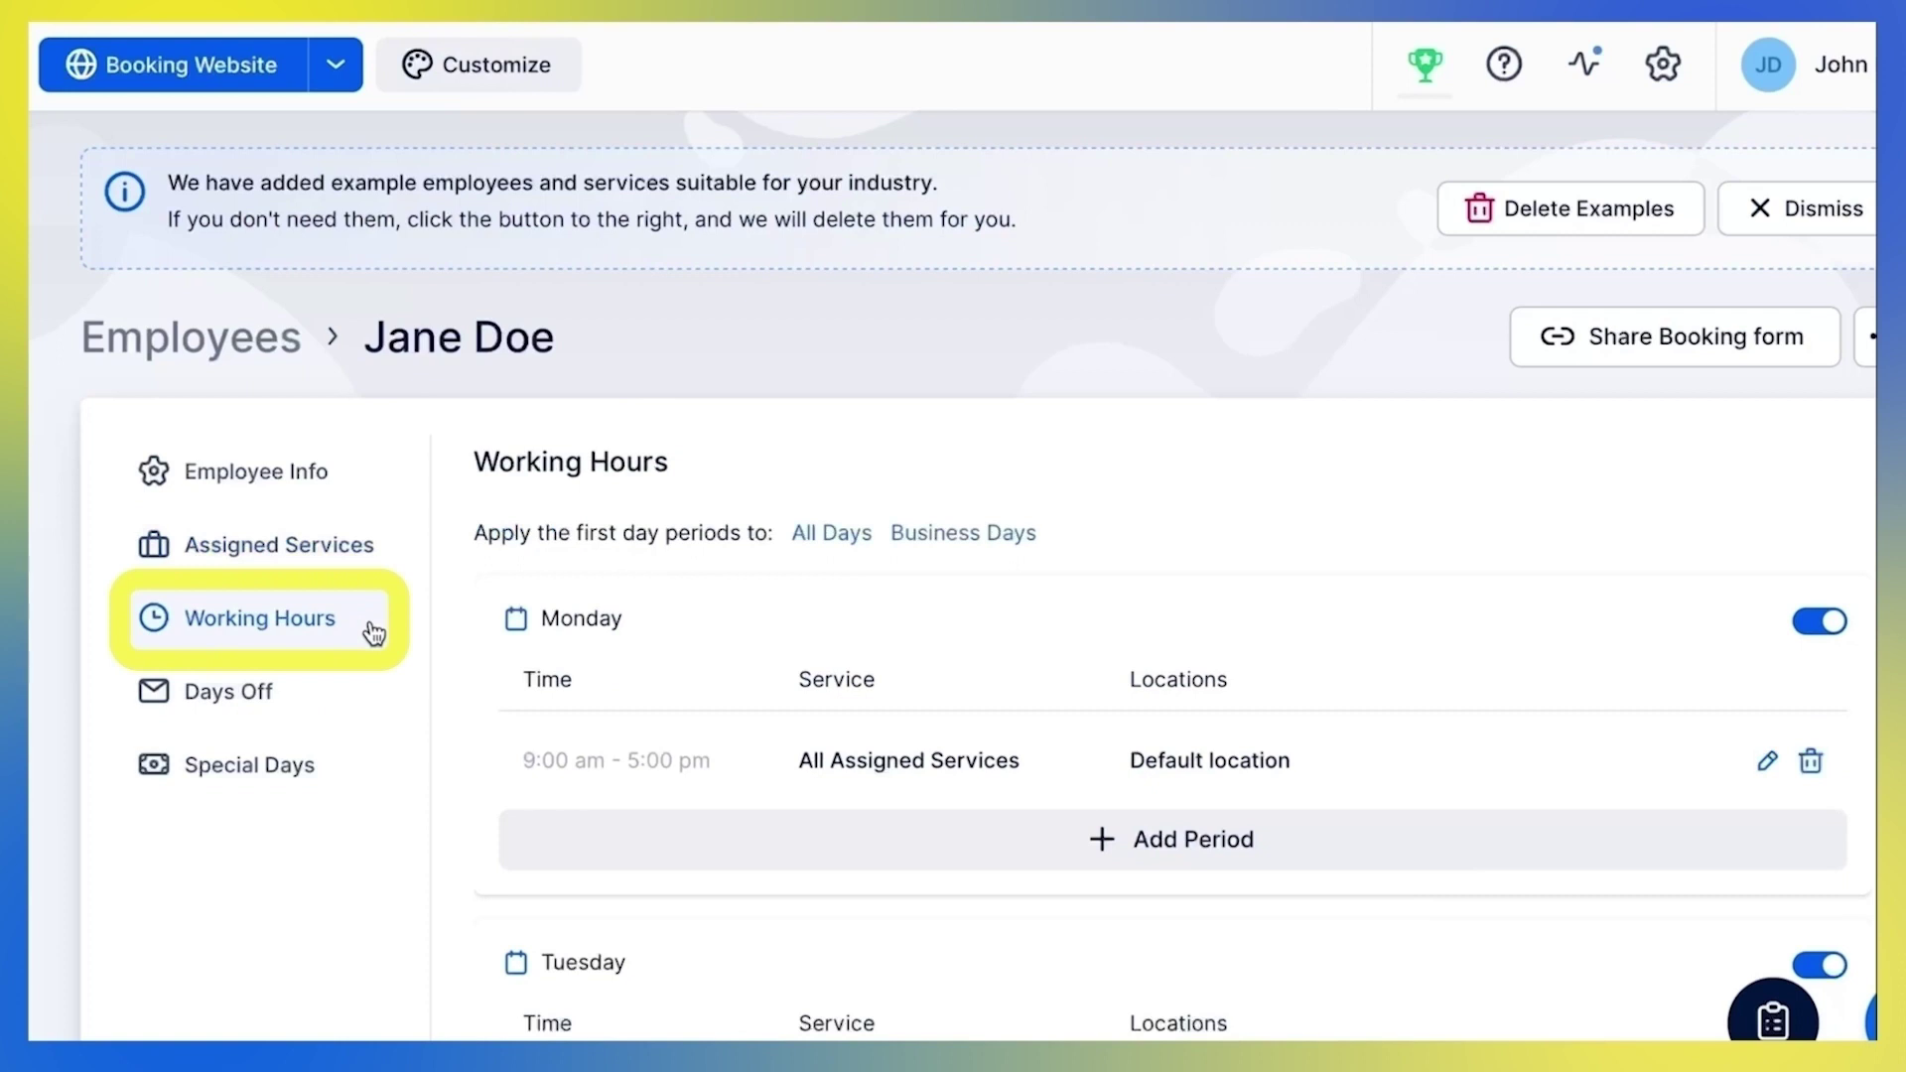
scroll(418, 723, down, 3)
scroll(418, 730, down, 1)
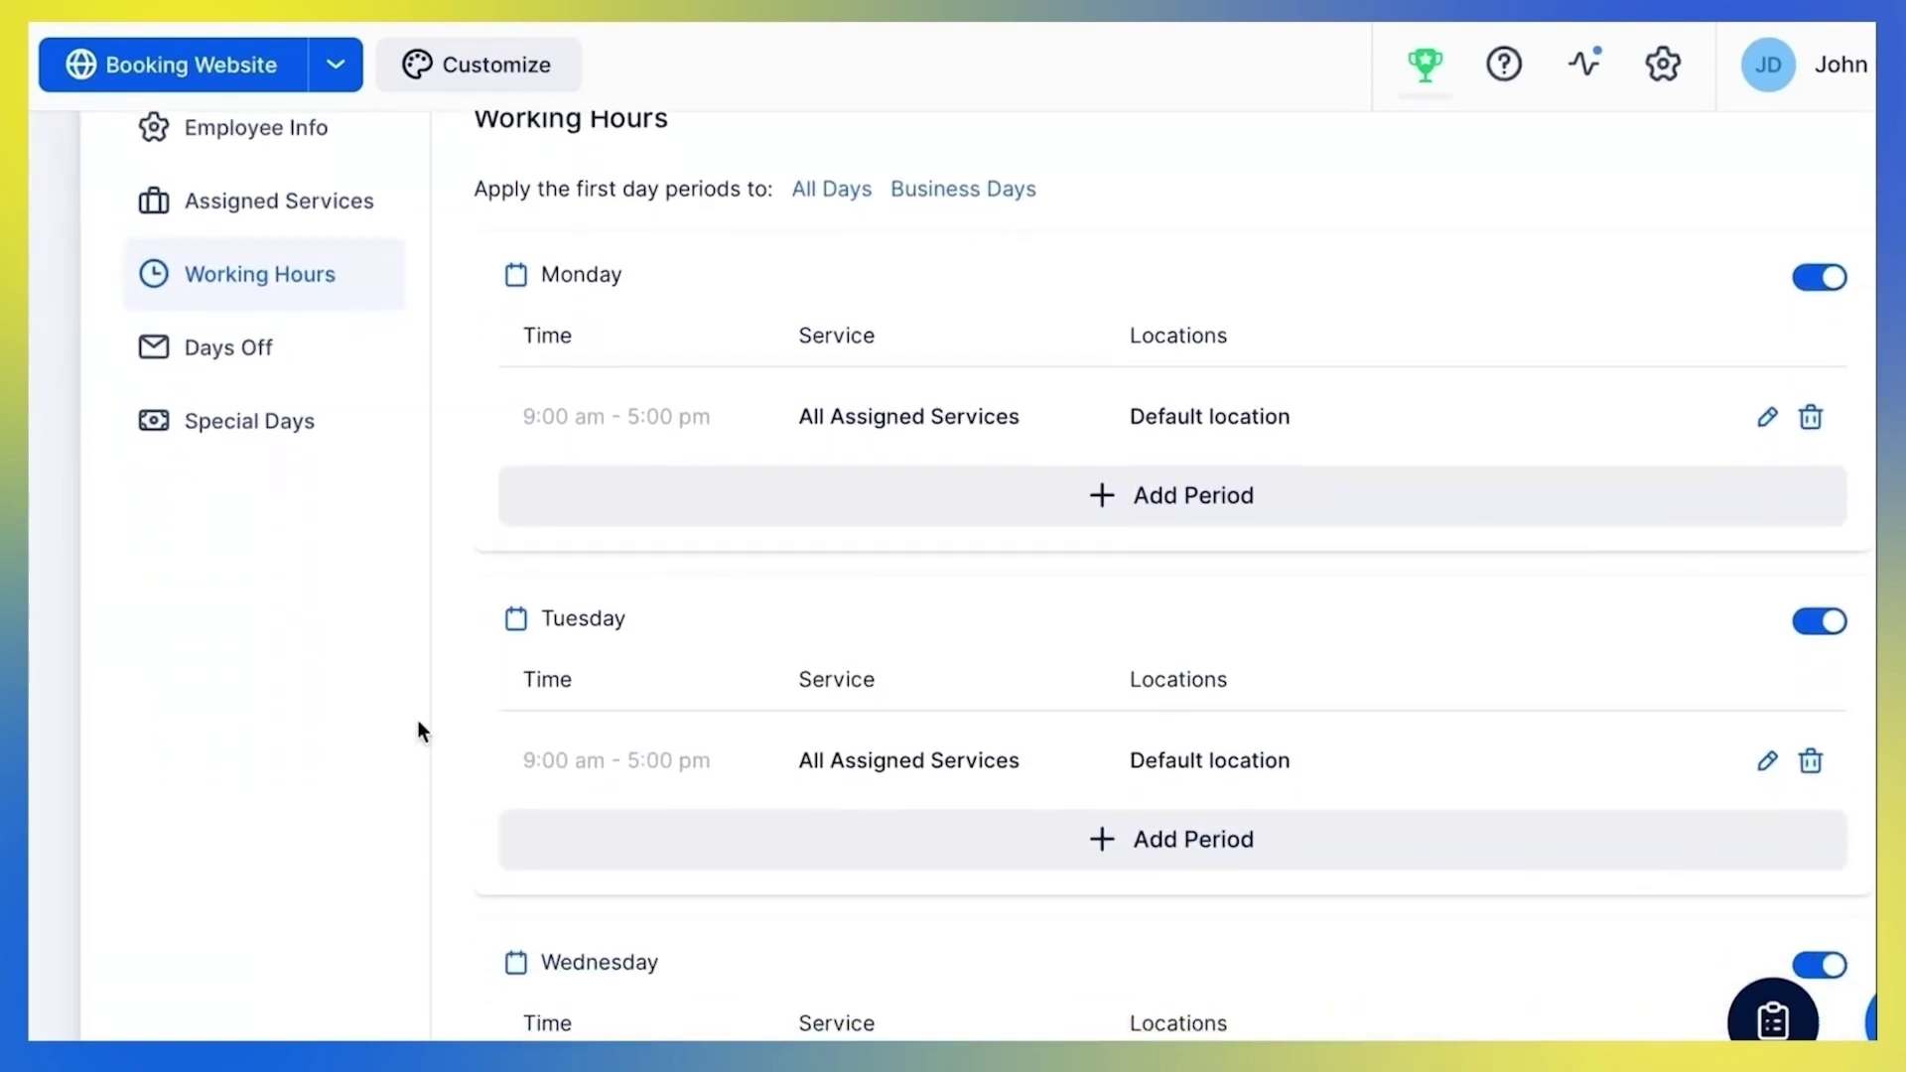
scroll(418, 731, down, 3)
scroll(417, 715, down, 4)
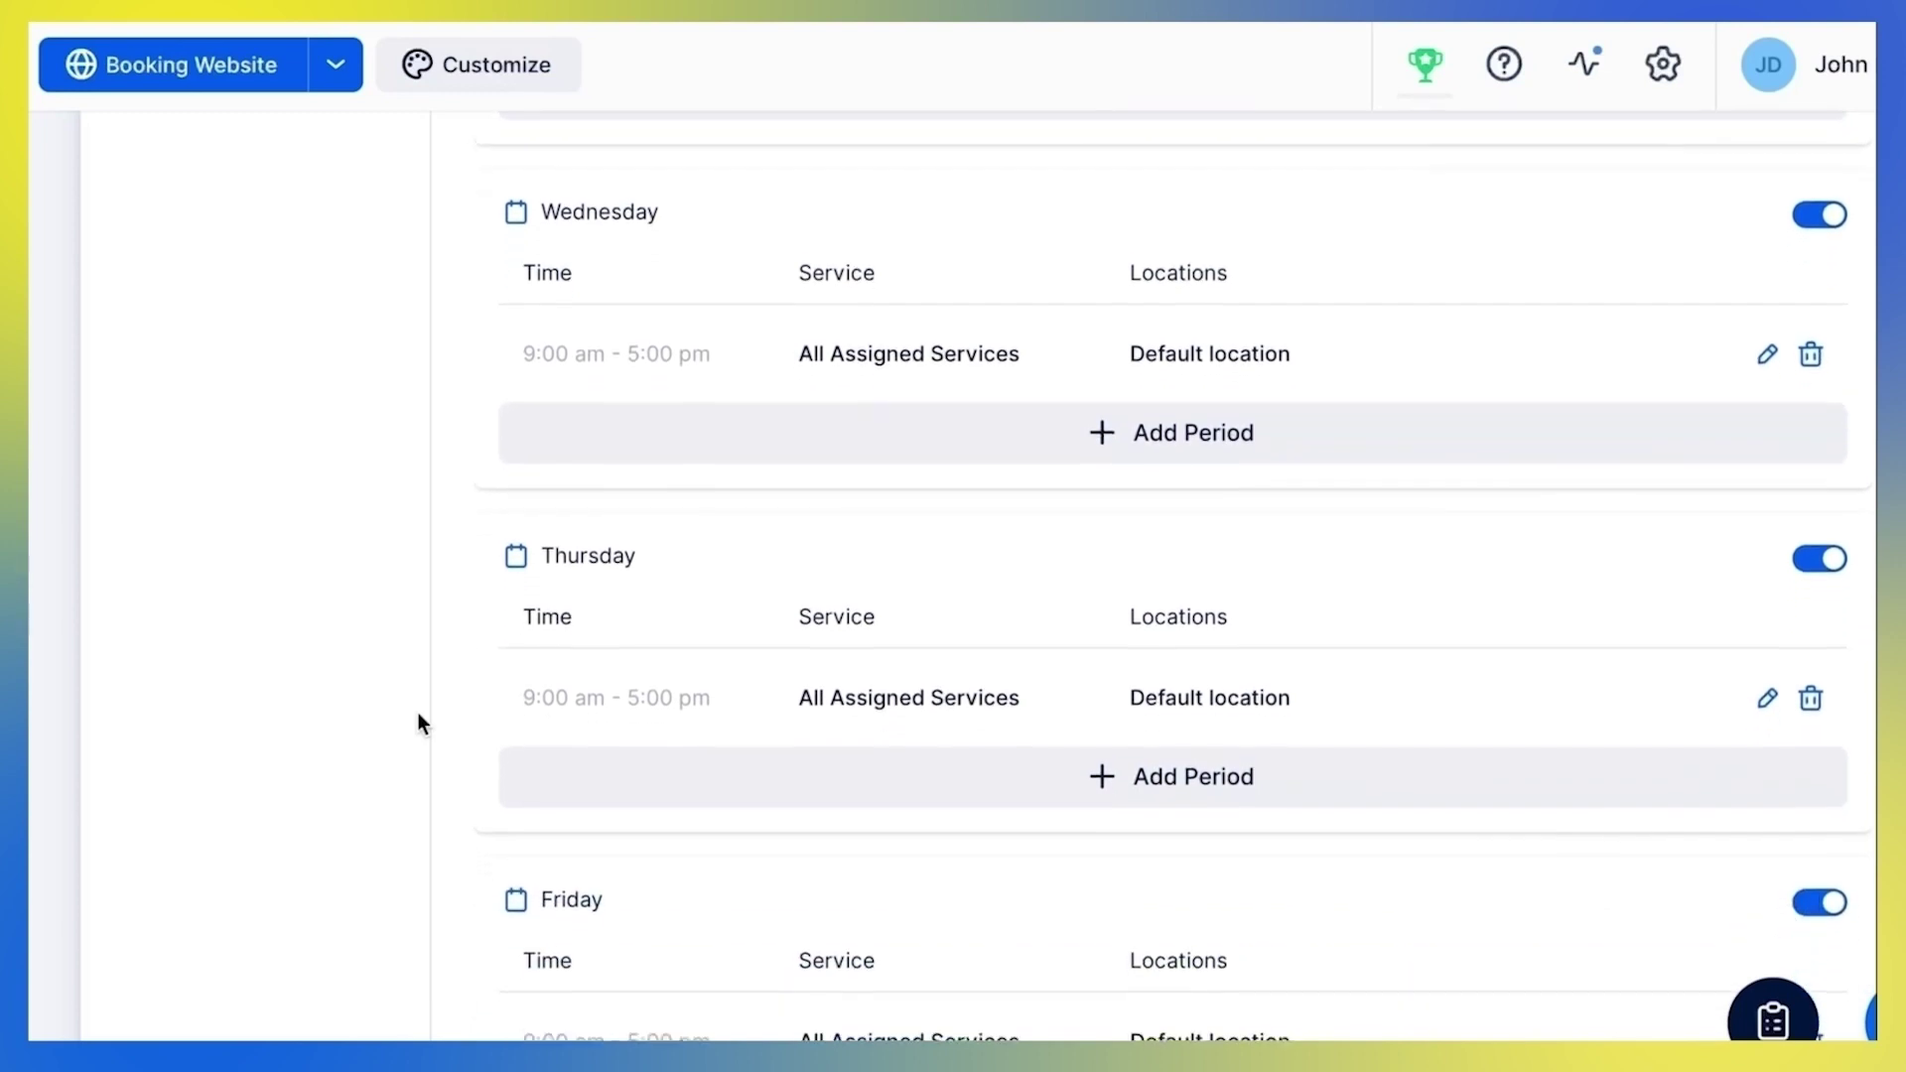
scroll(417, 723, down, 3)
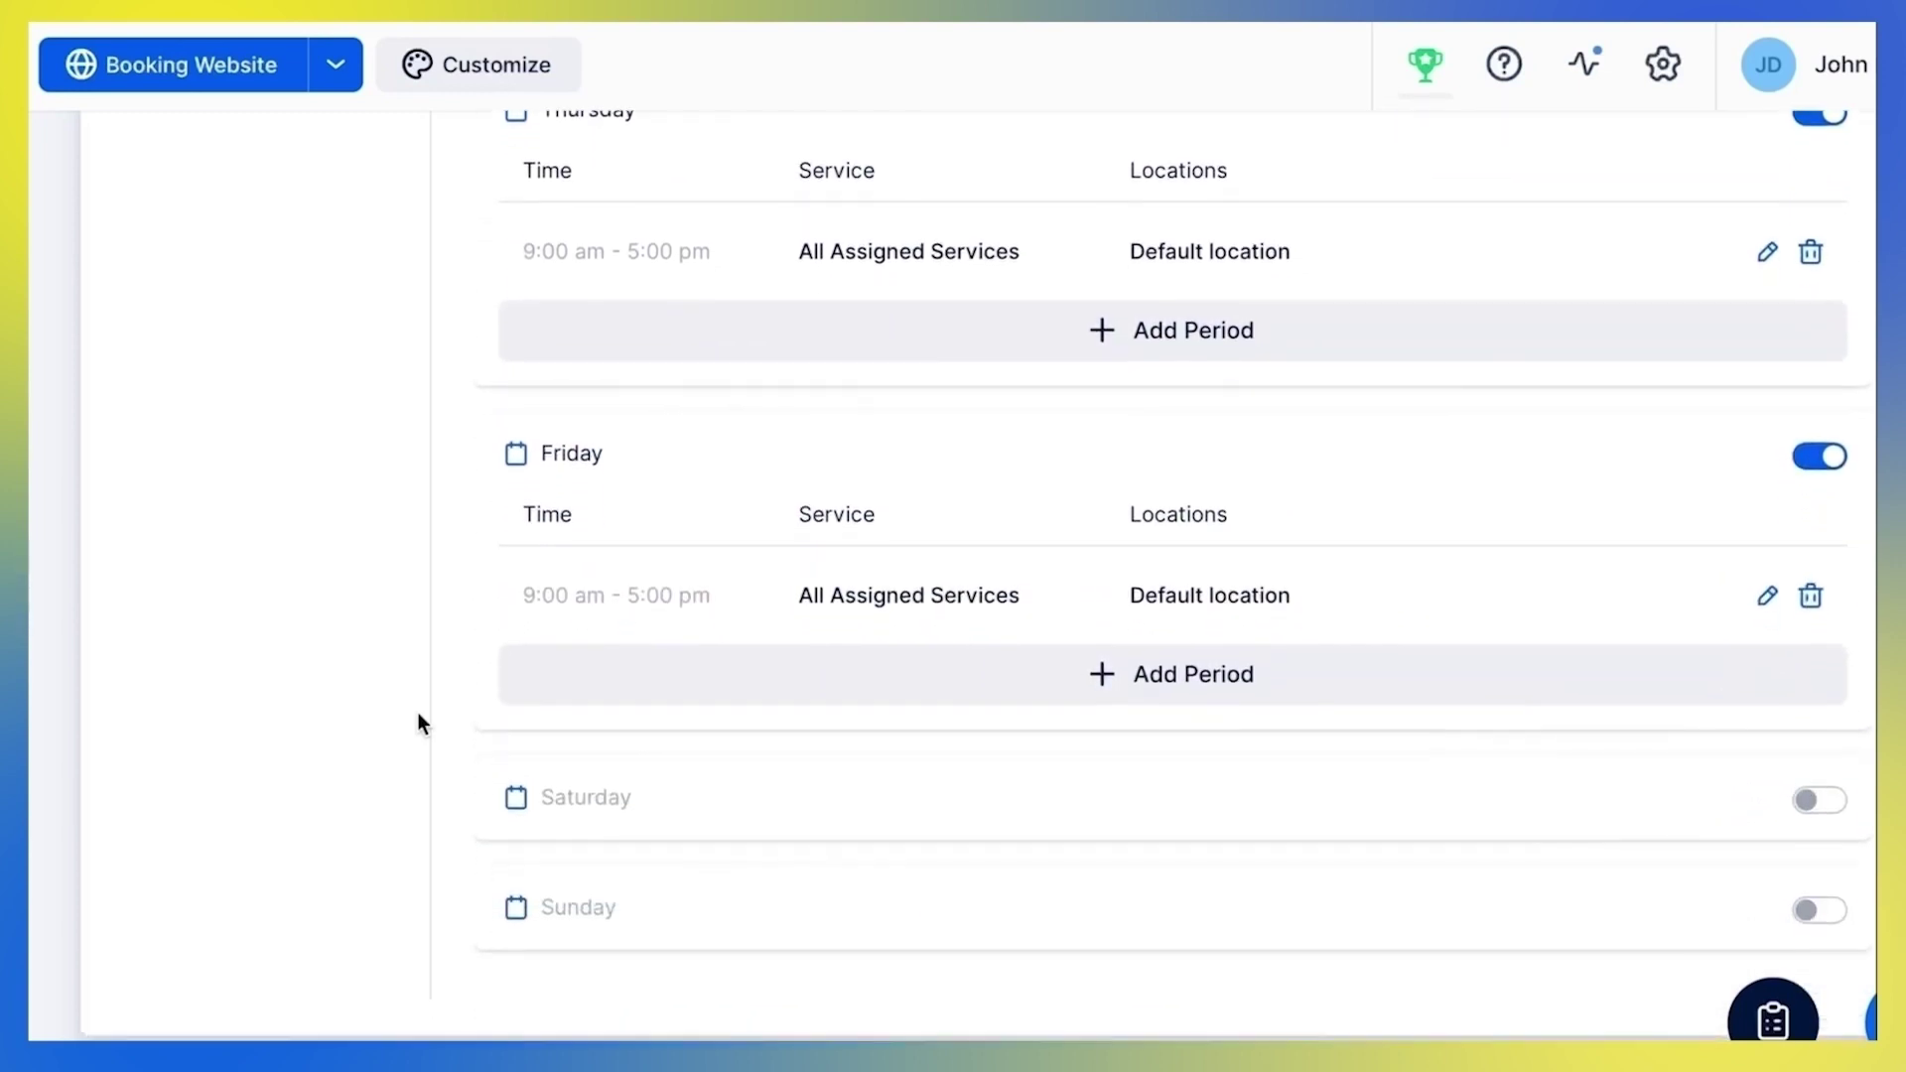
scroll(417, 712, up, 14)
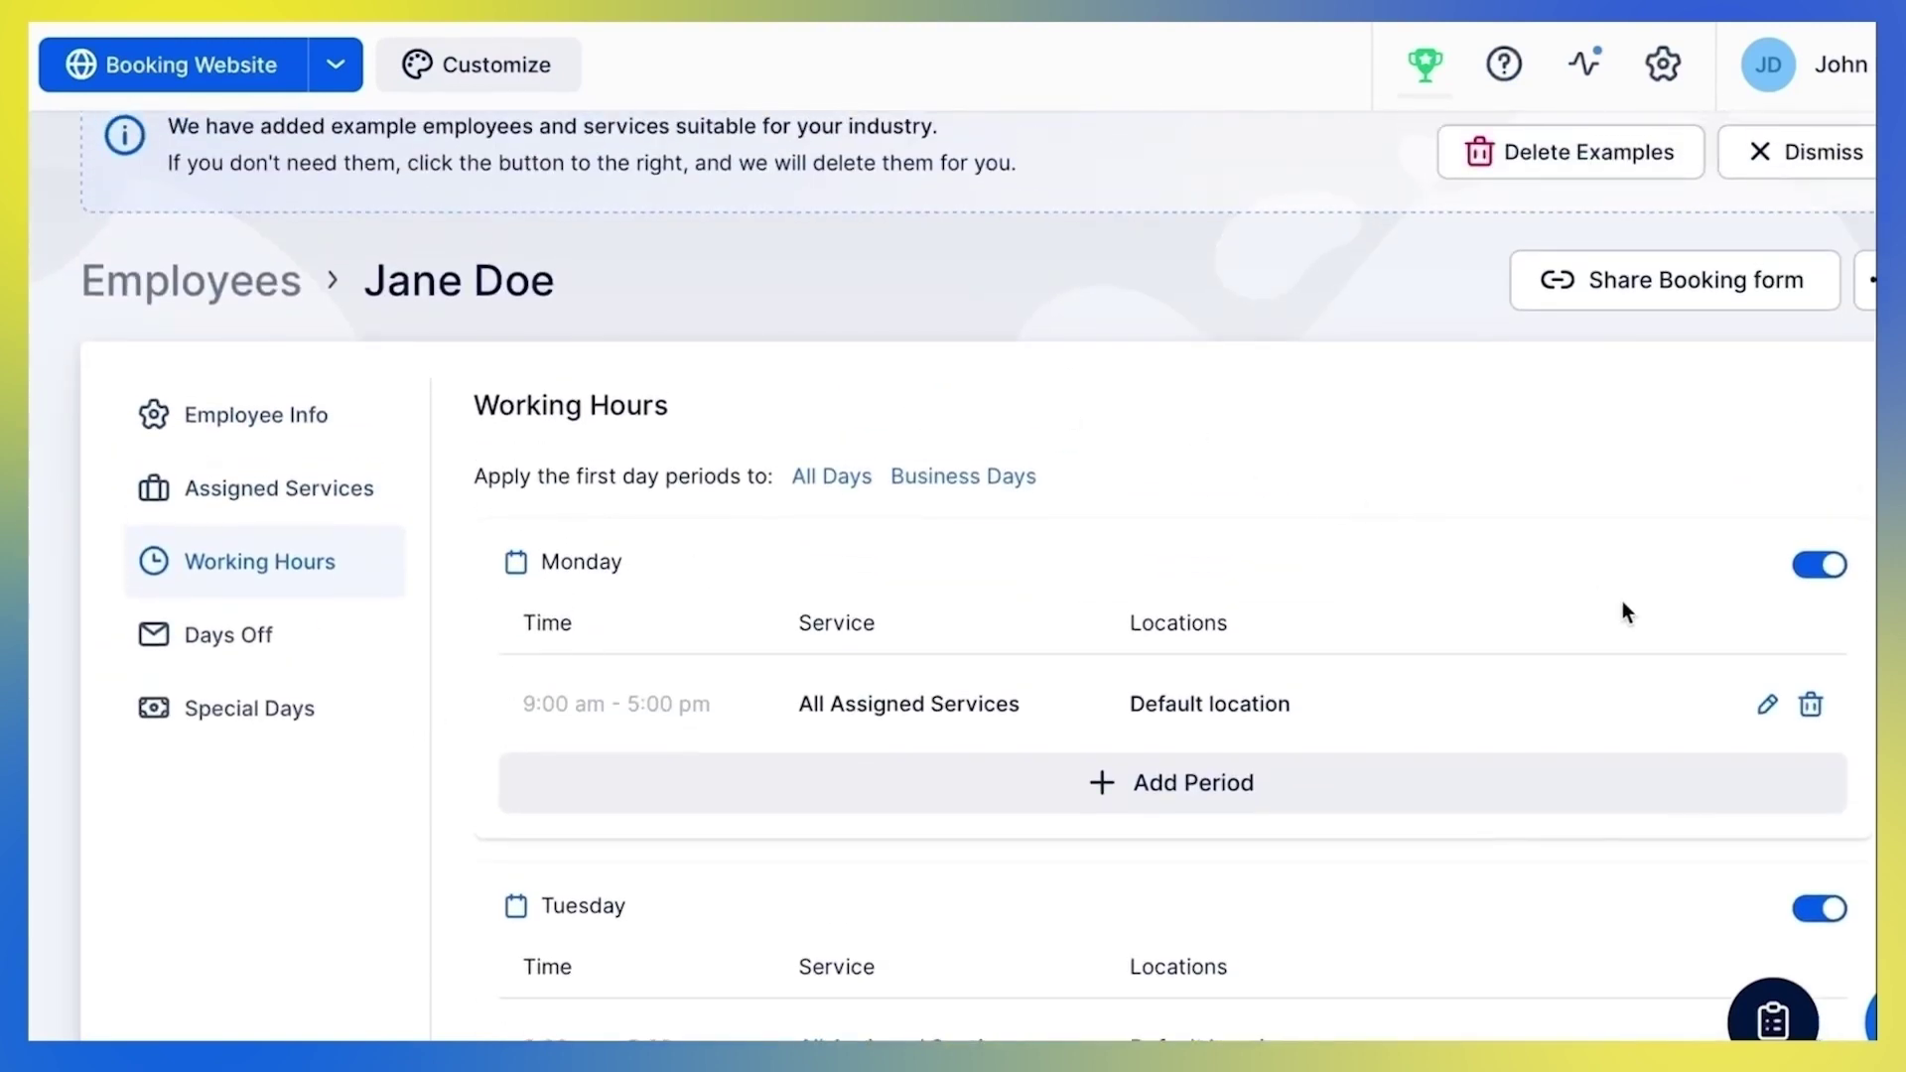
click(1768, 705)
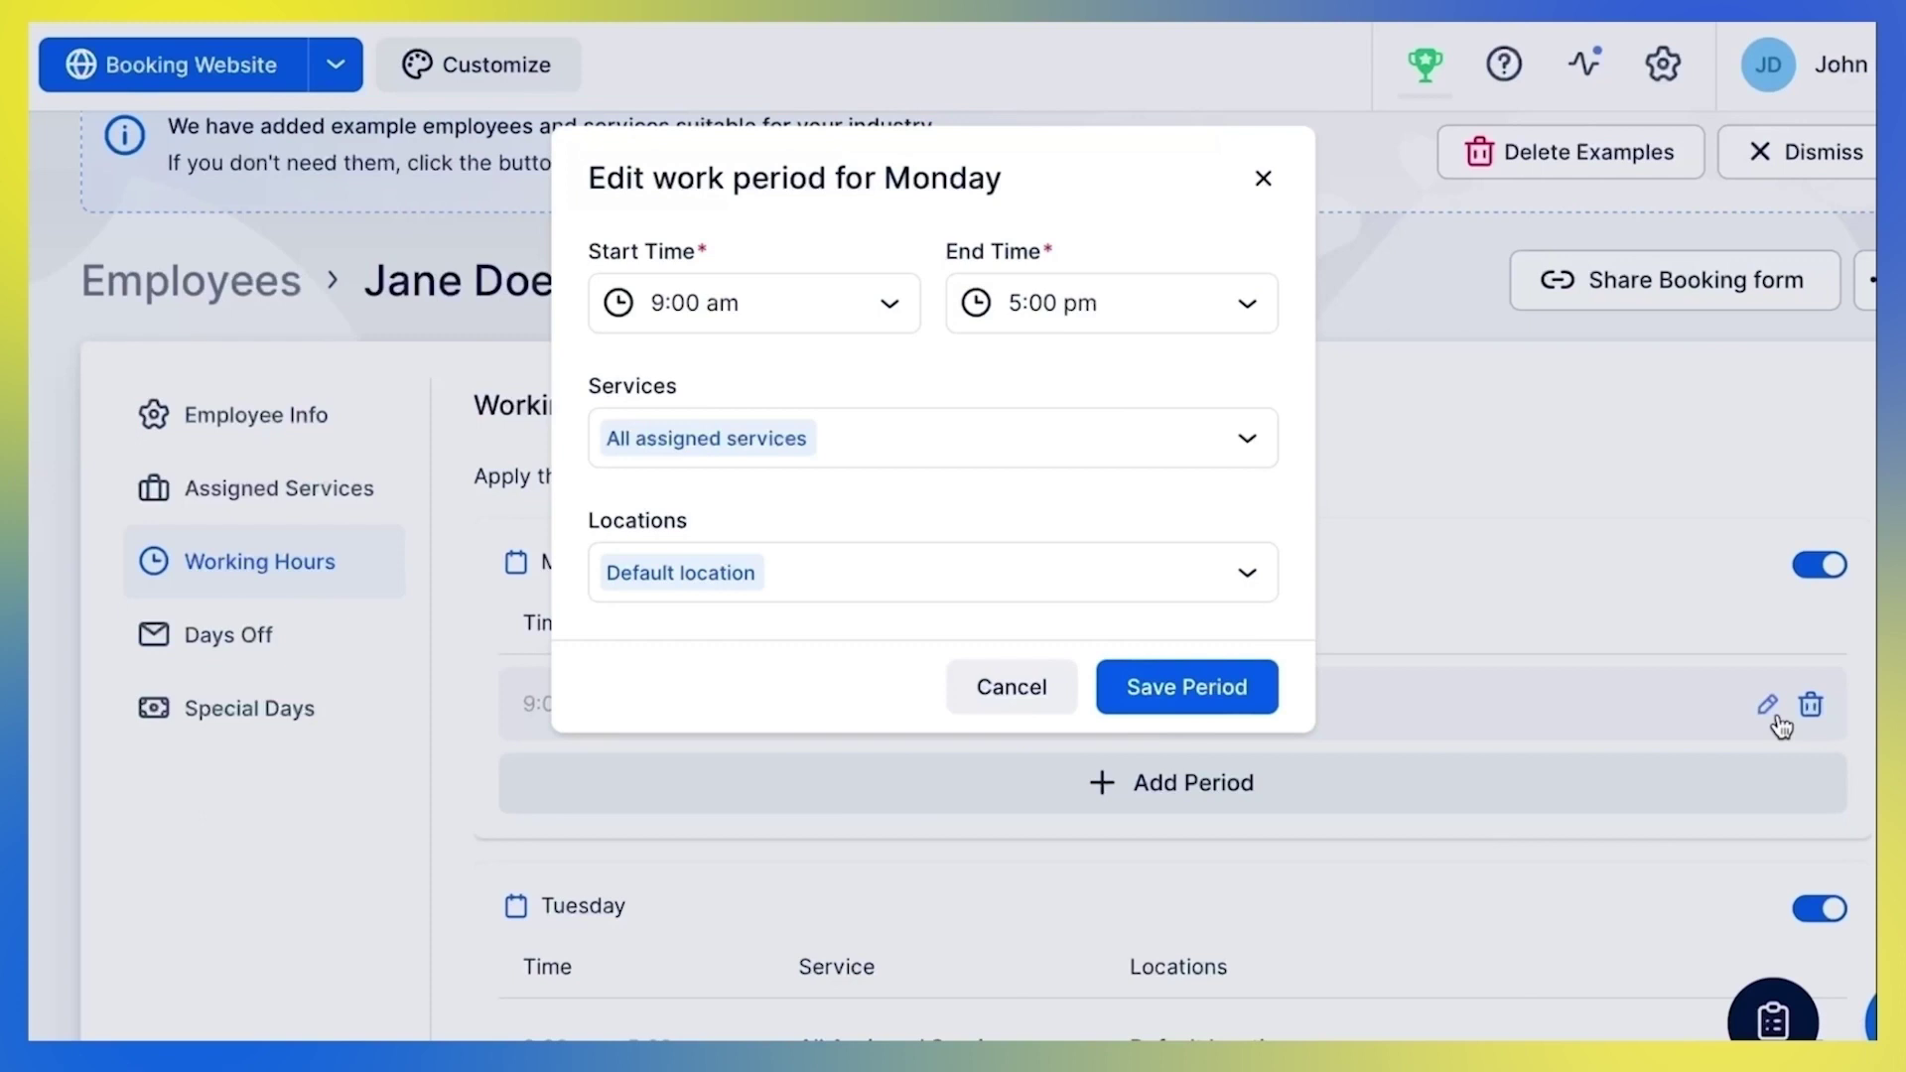
click(1213, 701)
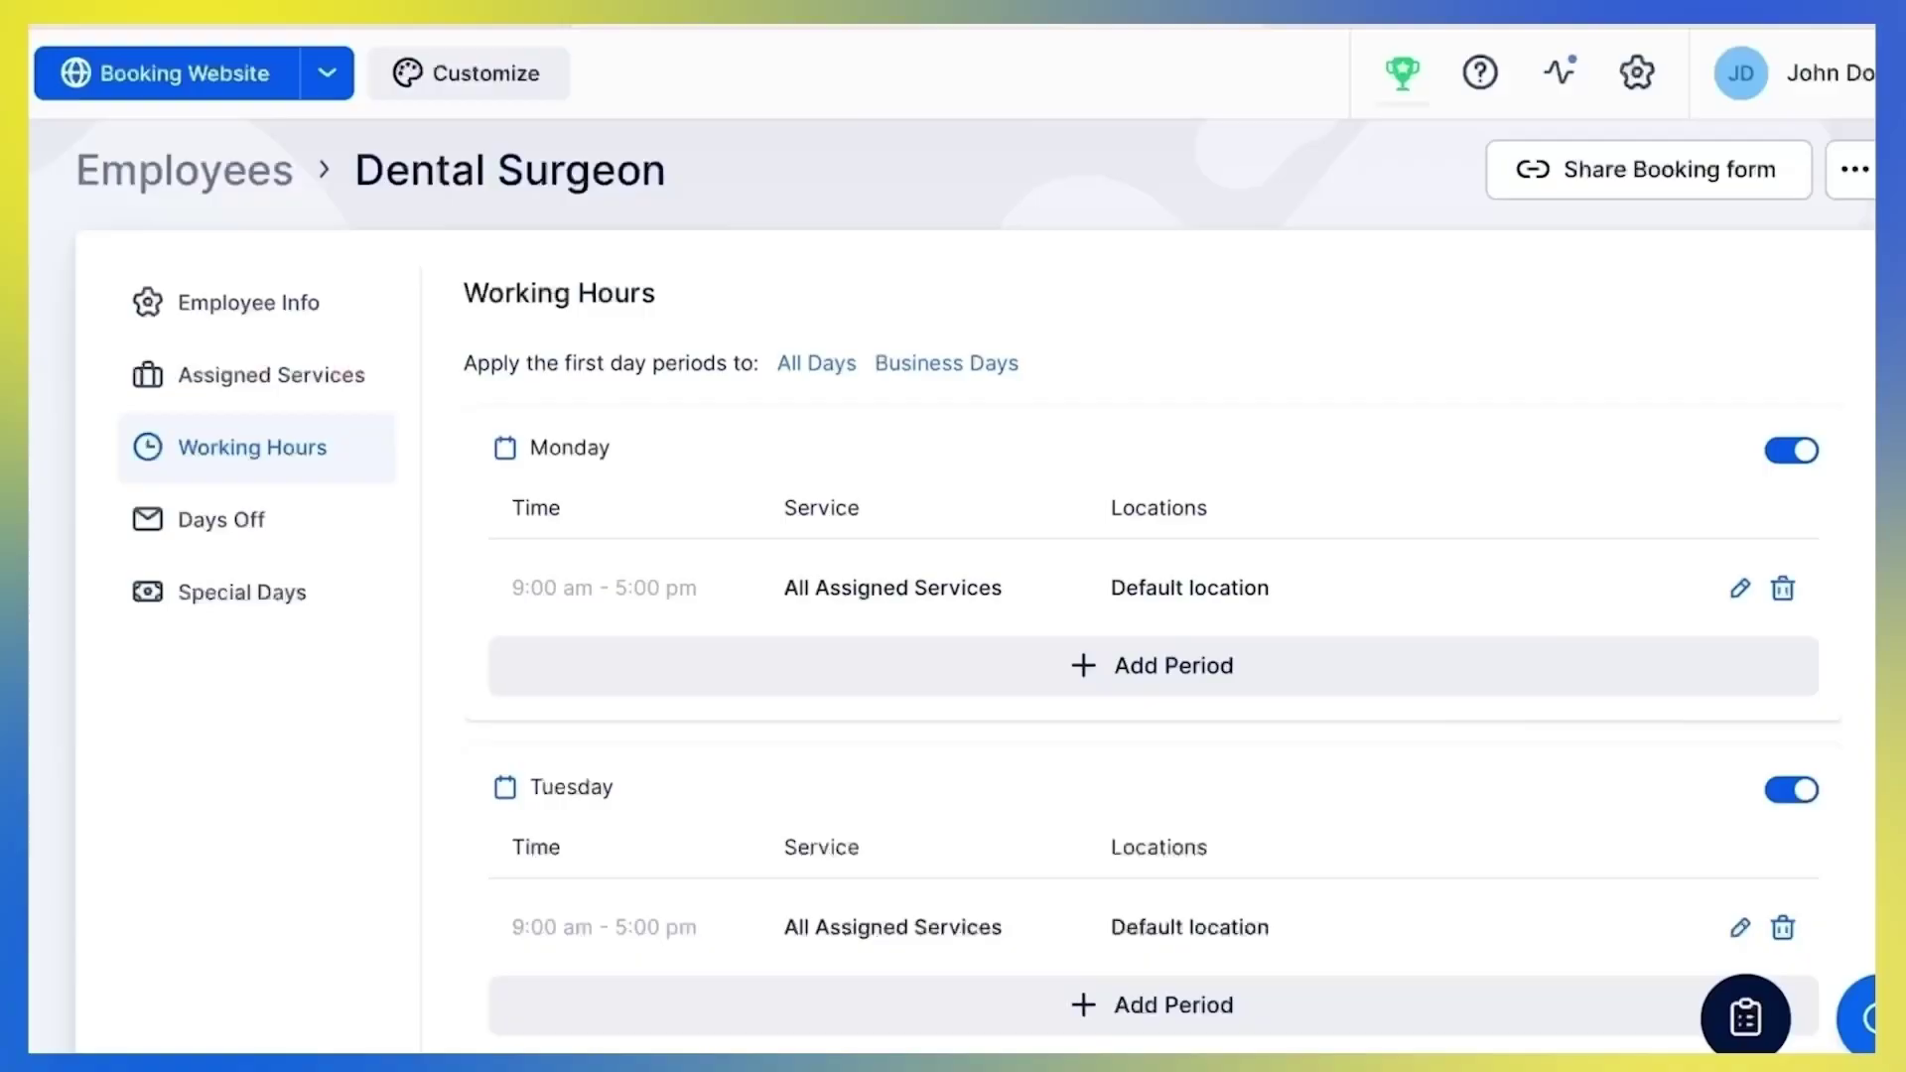
Make Tuesday through Friday non-working days
scroll(953, 596, down, 1)
scroll(953, 595, up, 1)
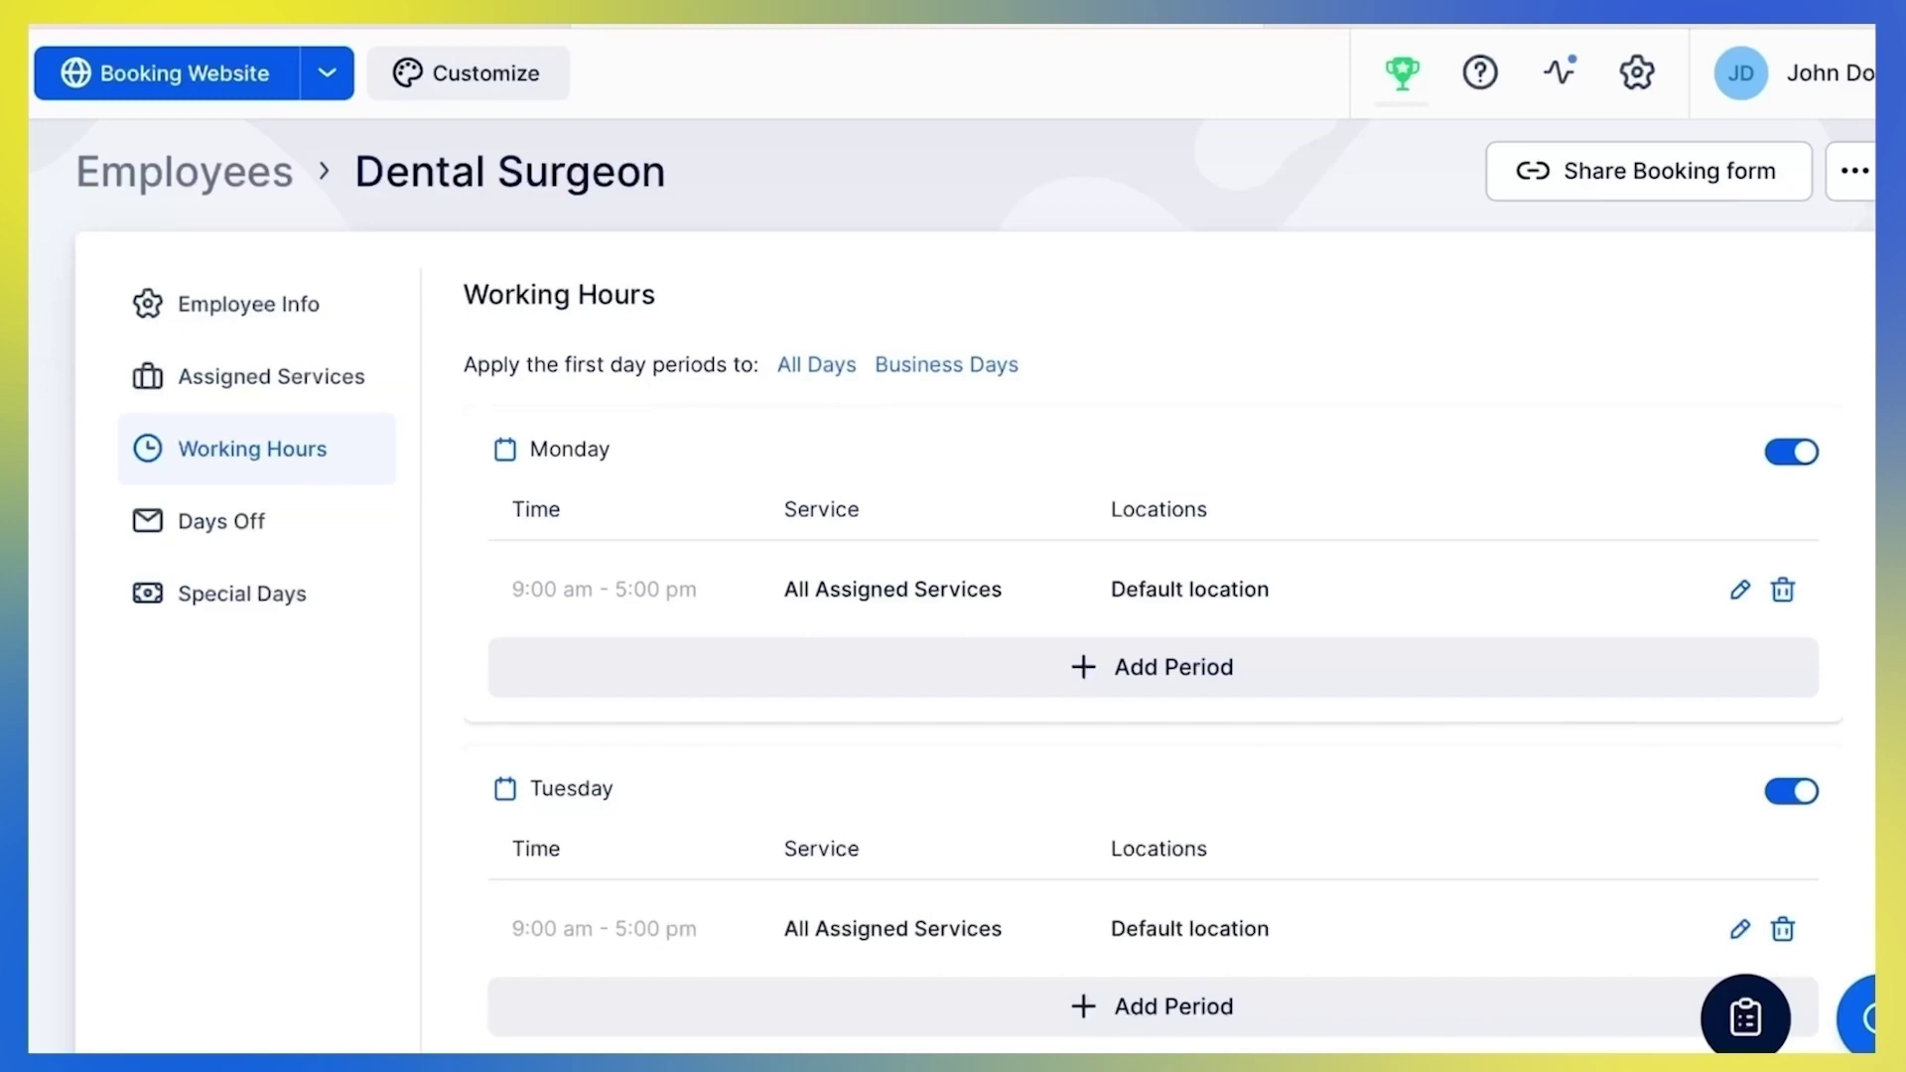
scroll(953, 585, down, 3)
click(1789, 544)
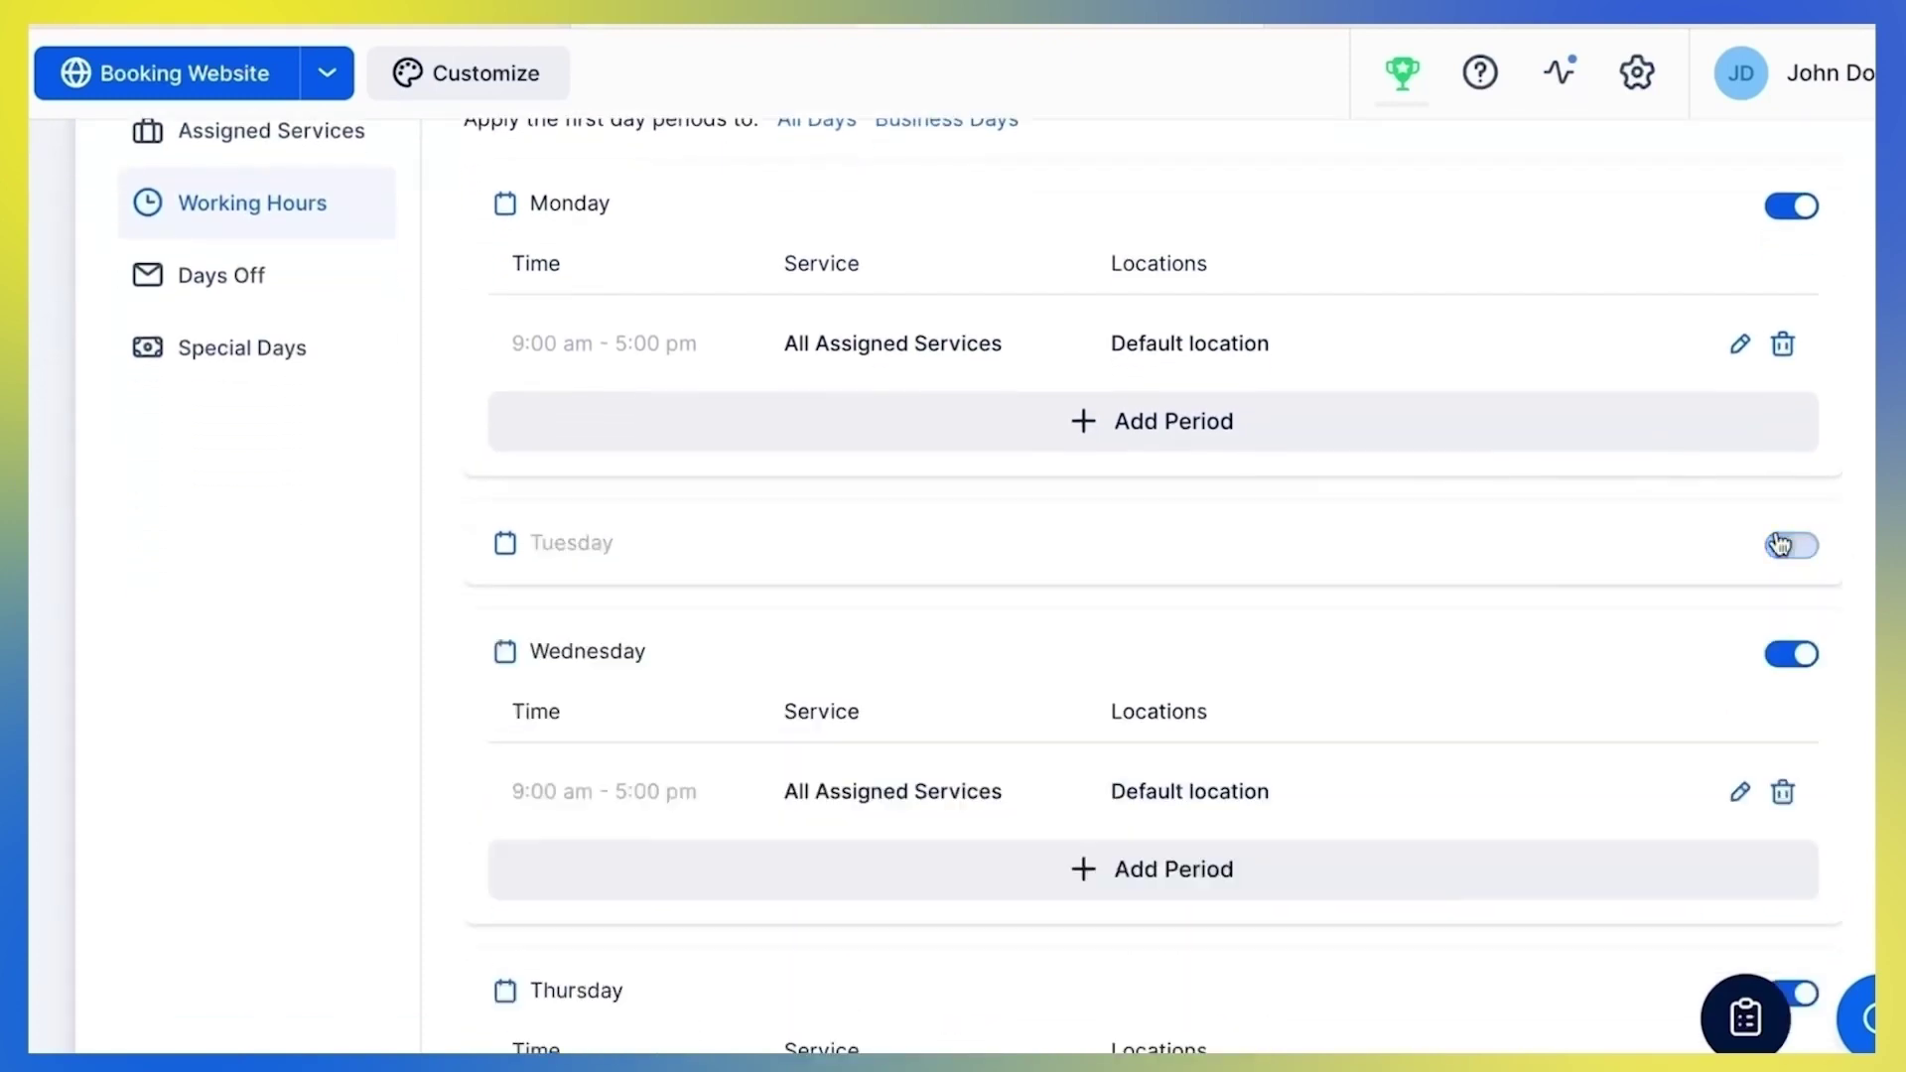
click(1789, 651)
scroll(1784, 665, down, 1)
scroll(1784, 655, down, 2)
click(1784, 553)
click(1777, 663)
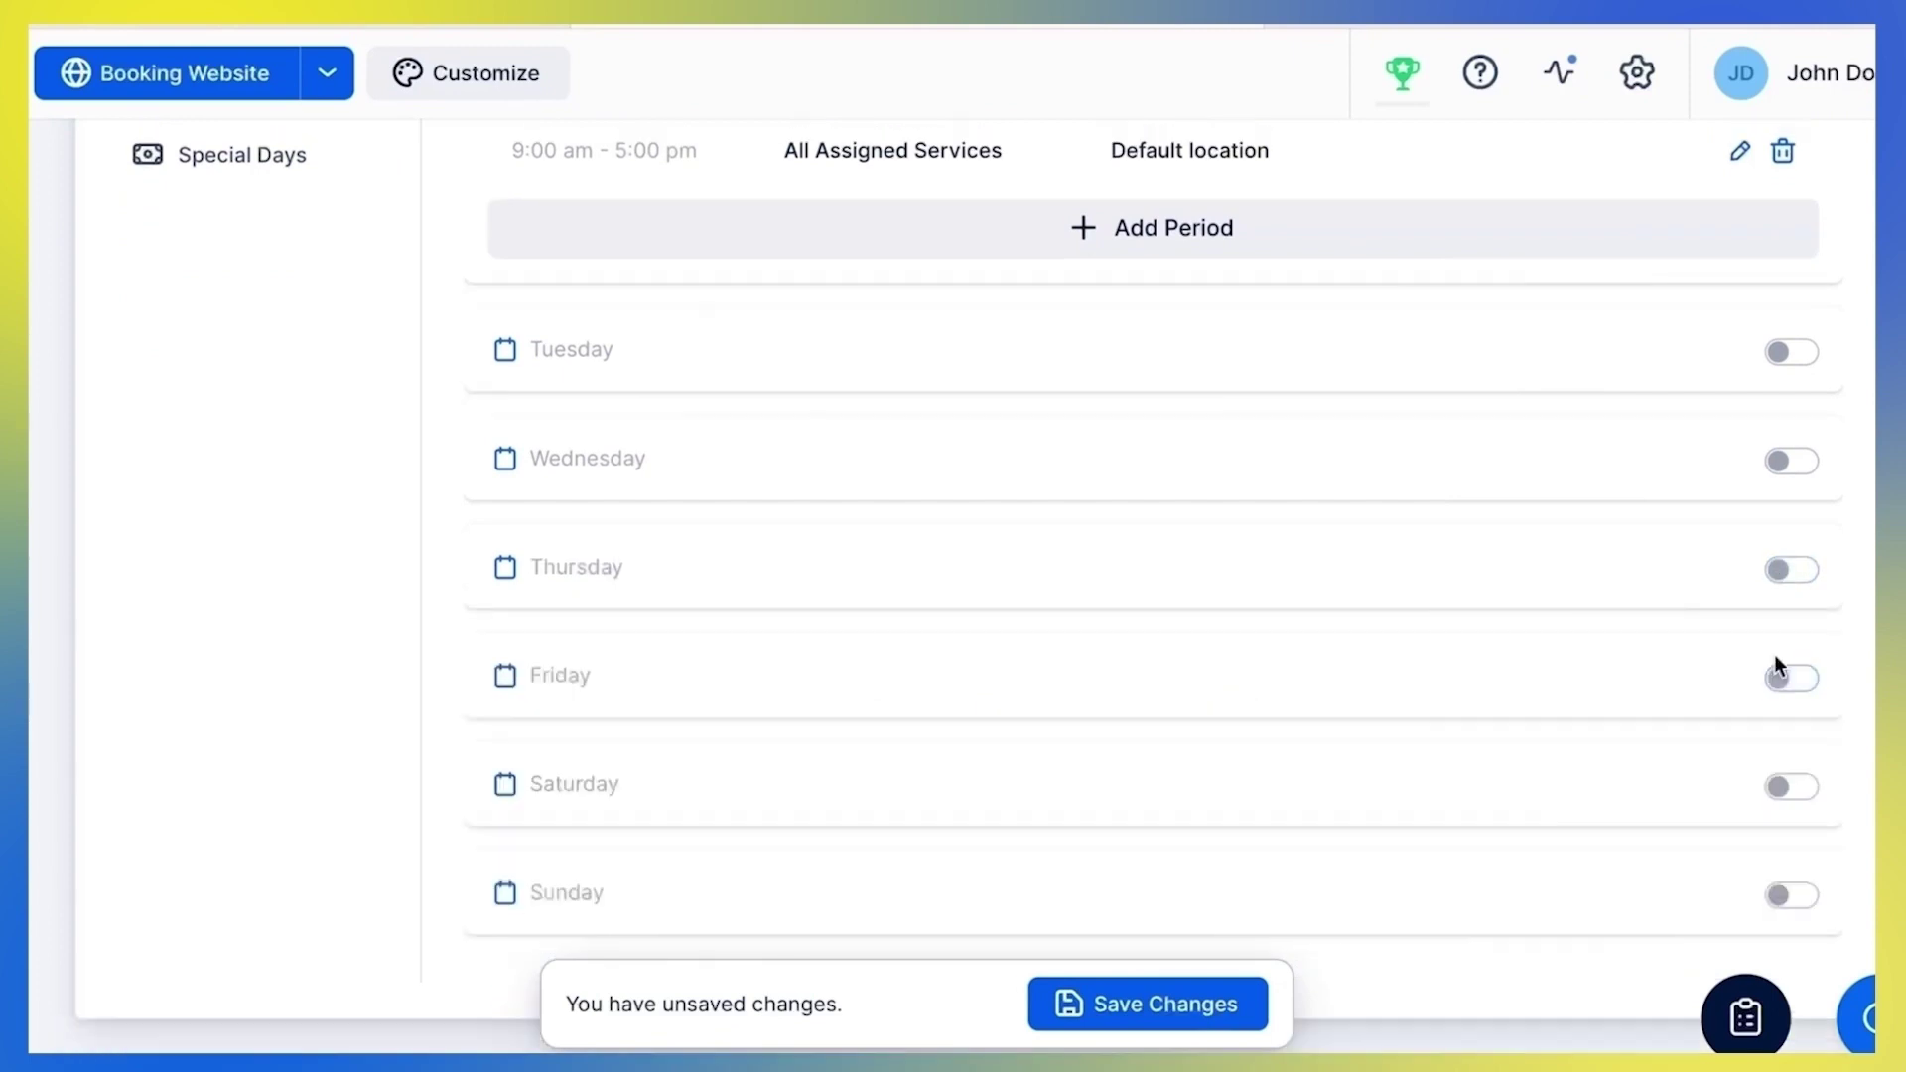
scroll(1777, 665, up, 3)
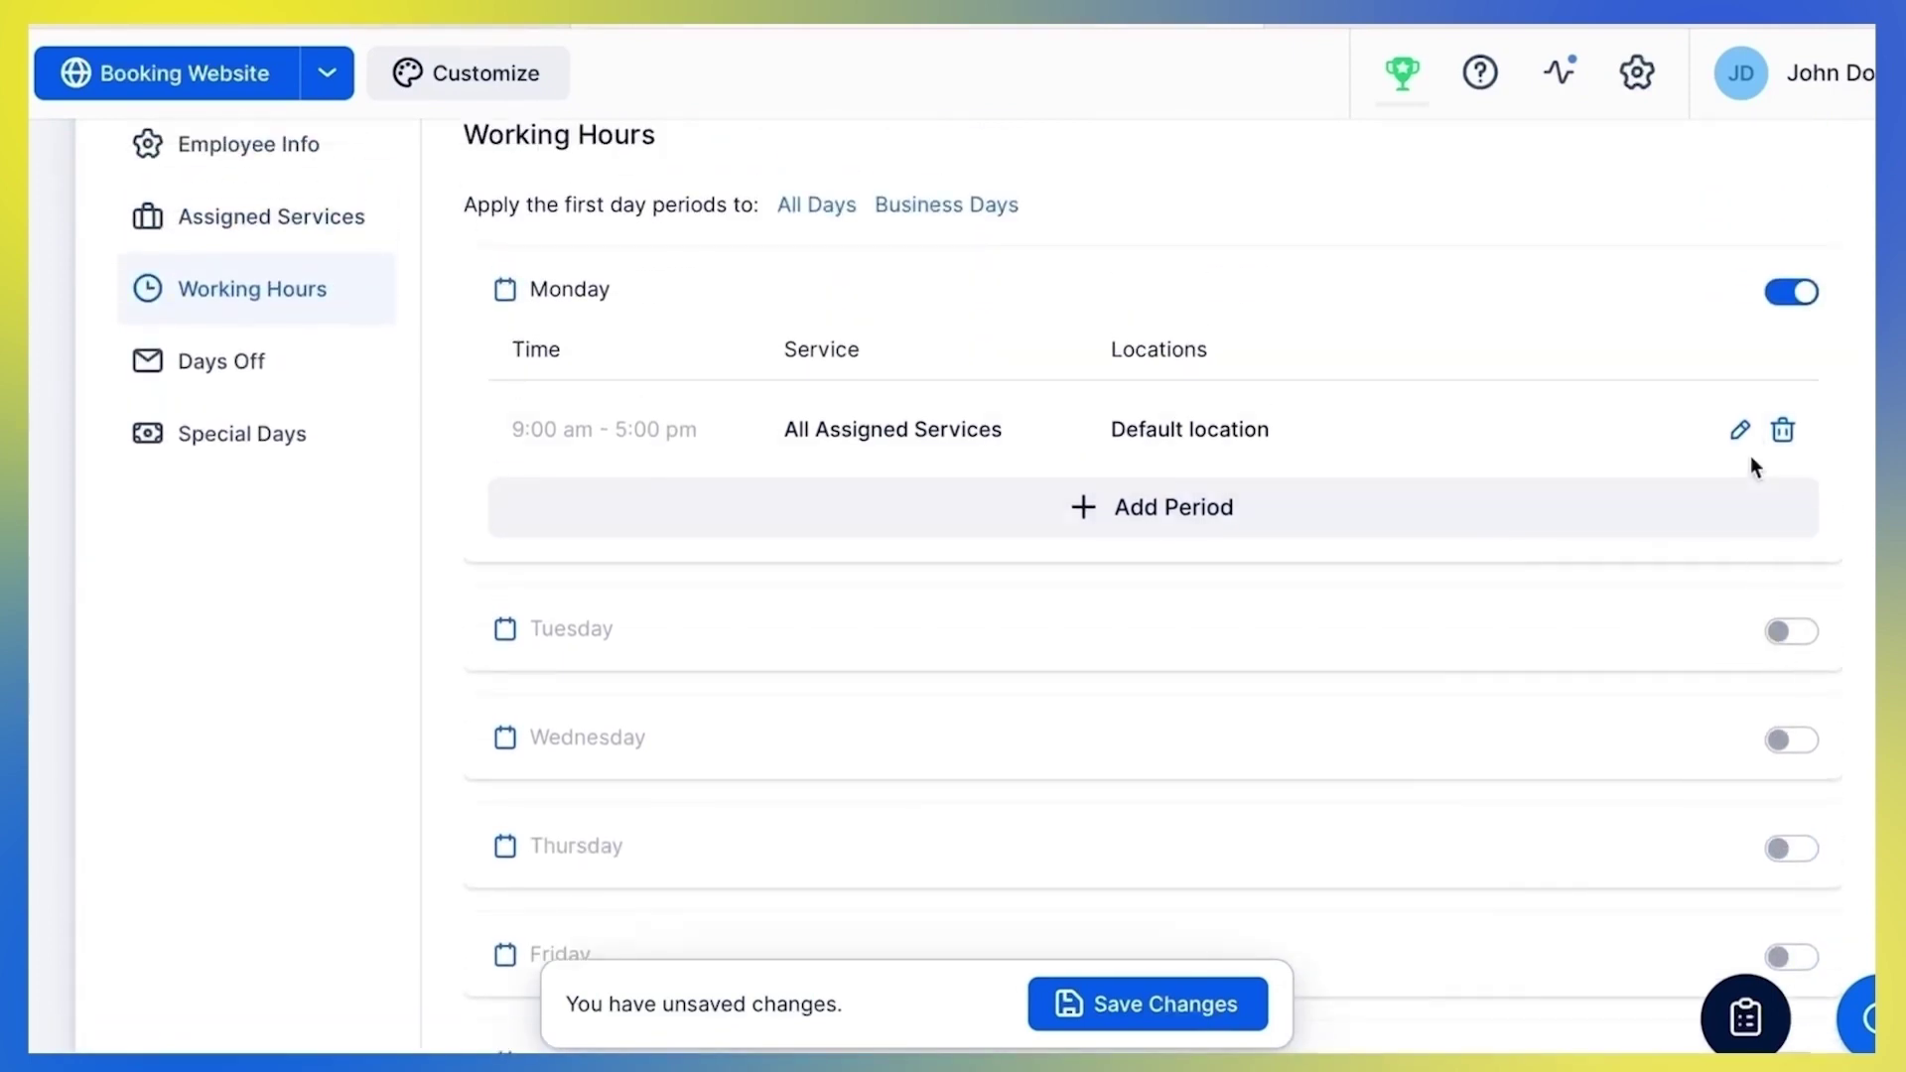
Change Monday's period to end at 11:00 am and cover only Check Up
click(1740, 429)
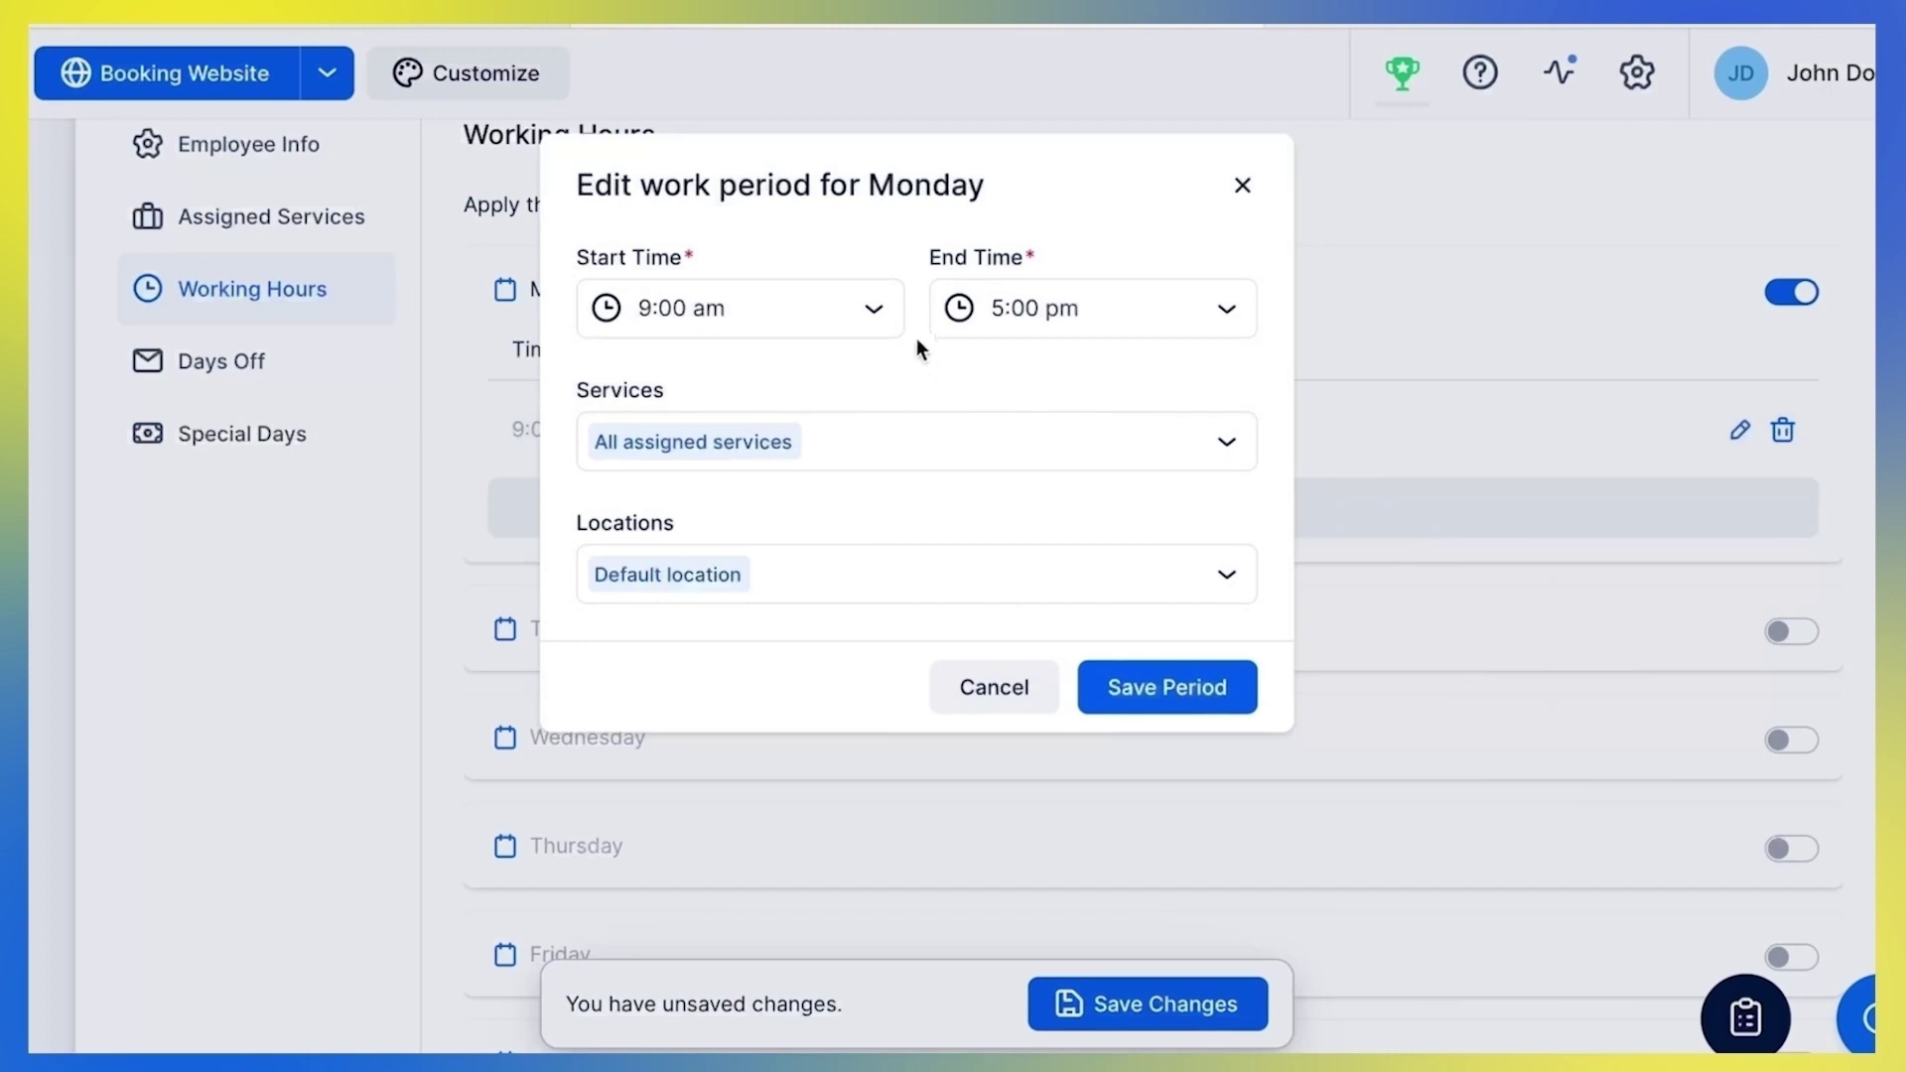
click(942, 324)
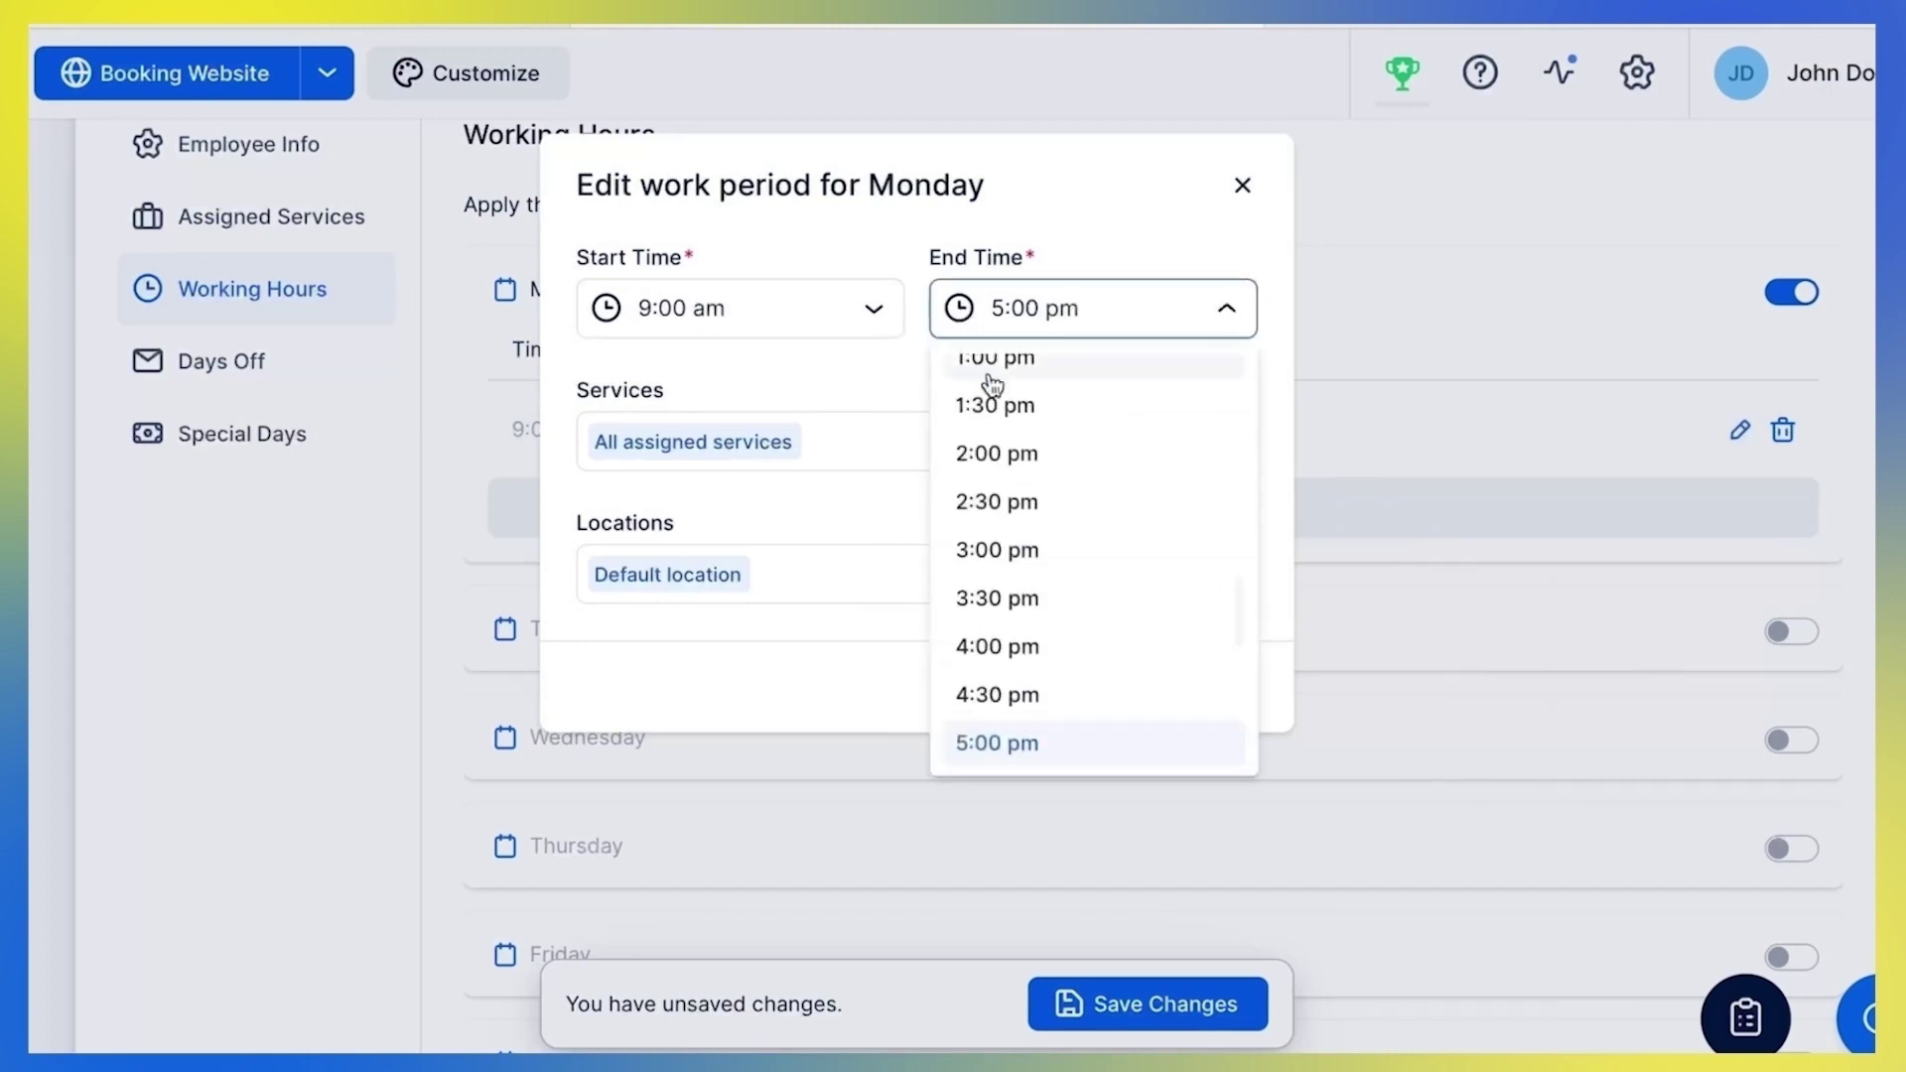
scroll(1033, 476, up, 1)
scroll(1027, 477, up, 1)
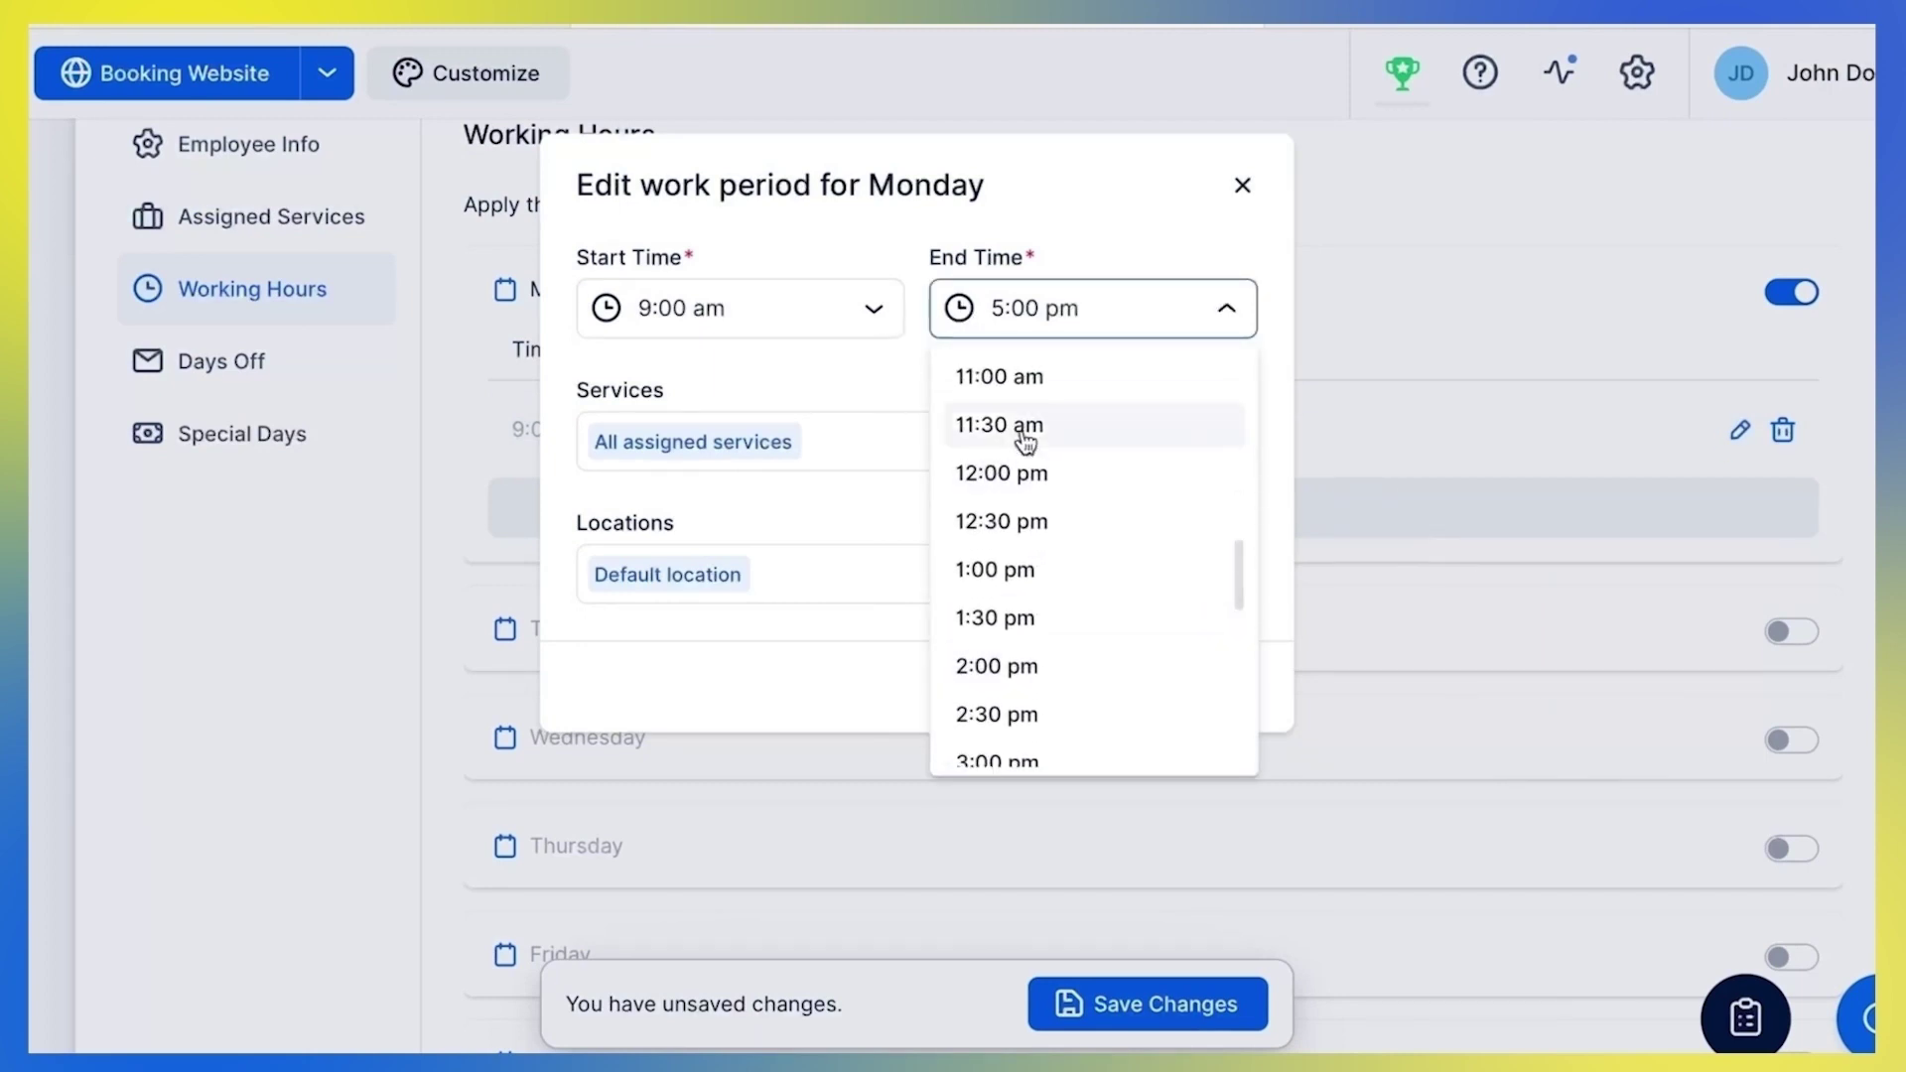
scroll(1025, 434, up, 1)
click(1023, 427)
click(1018, 437)
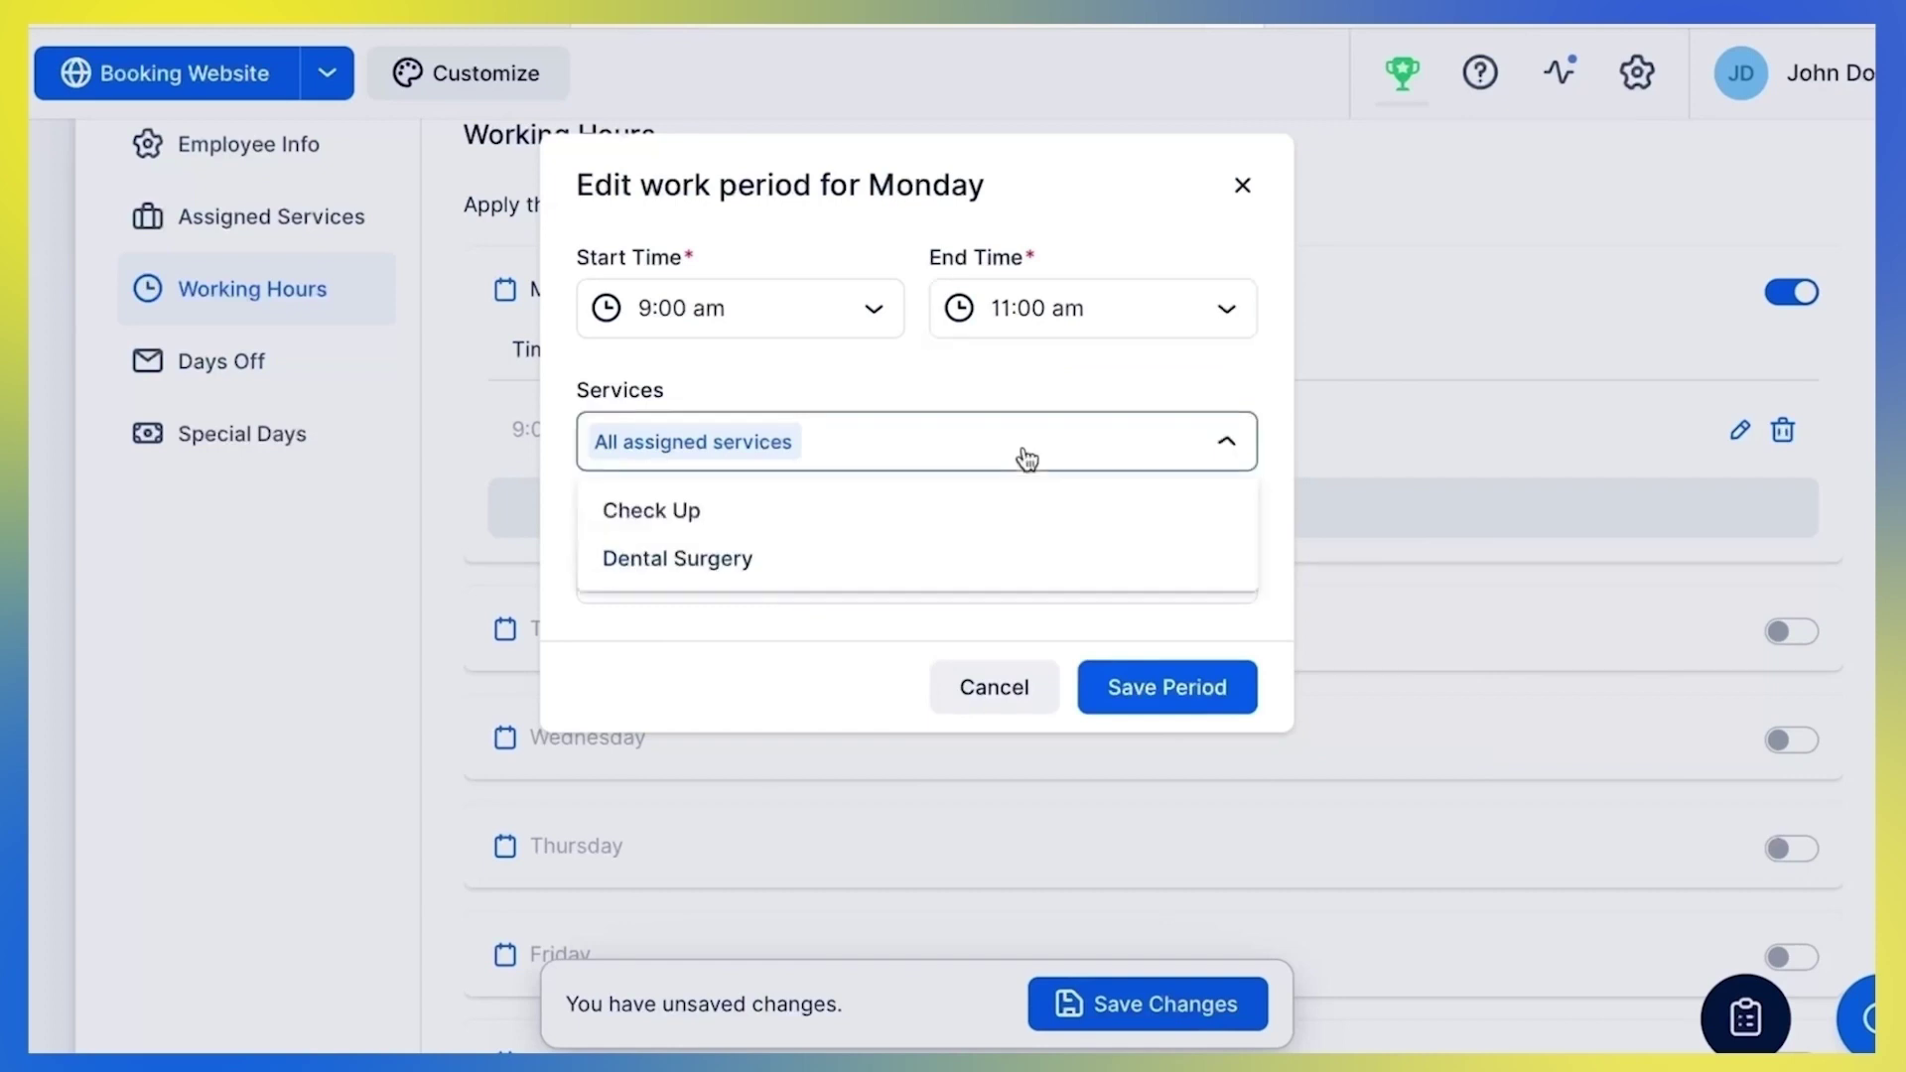
click(983, 520)
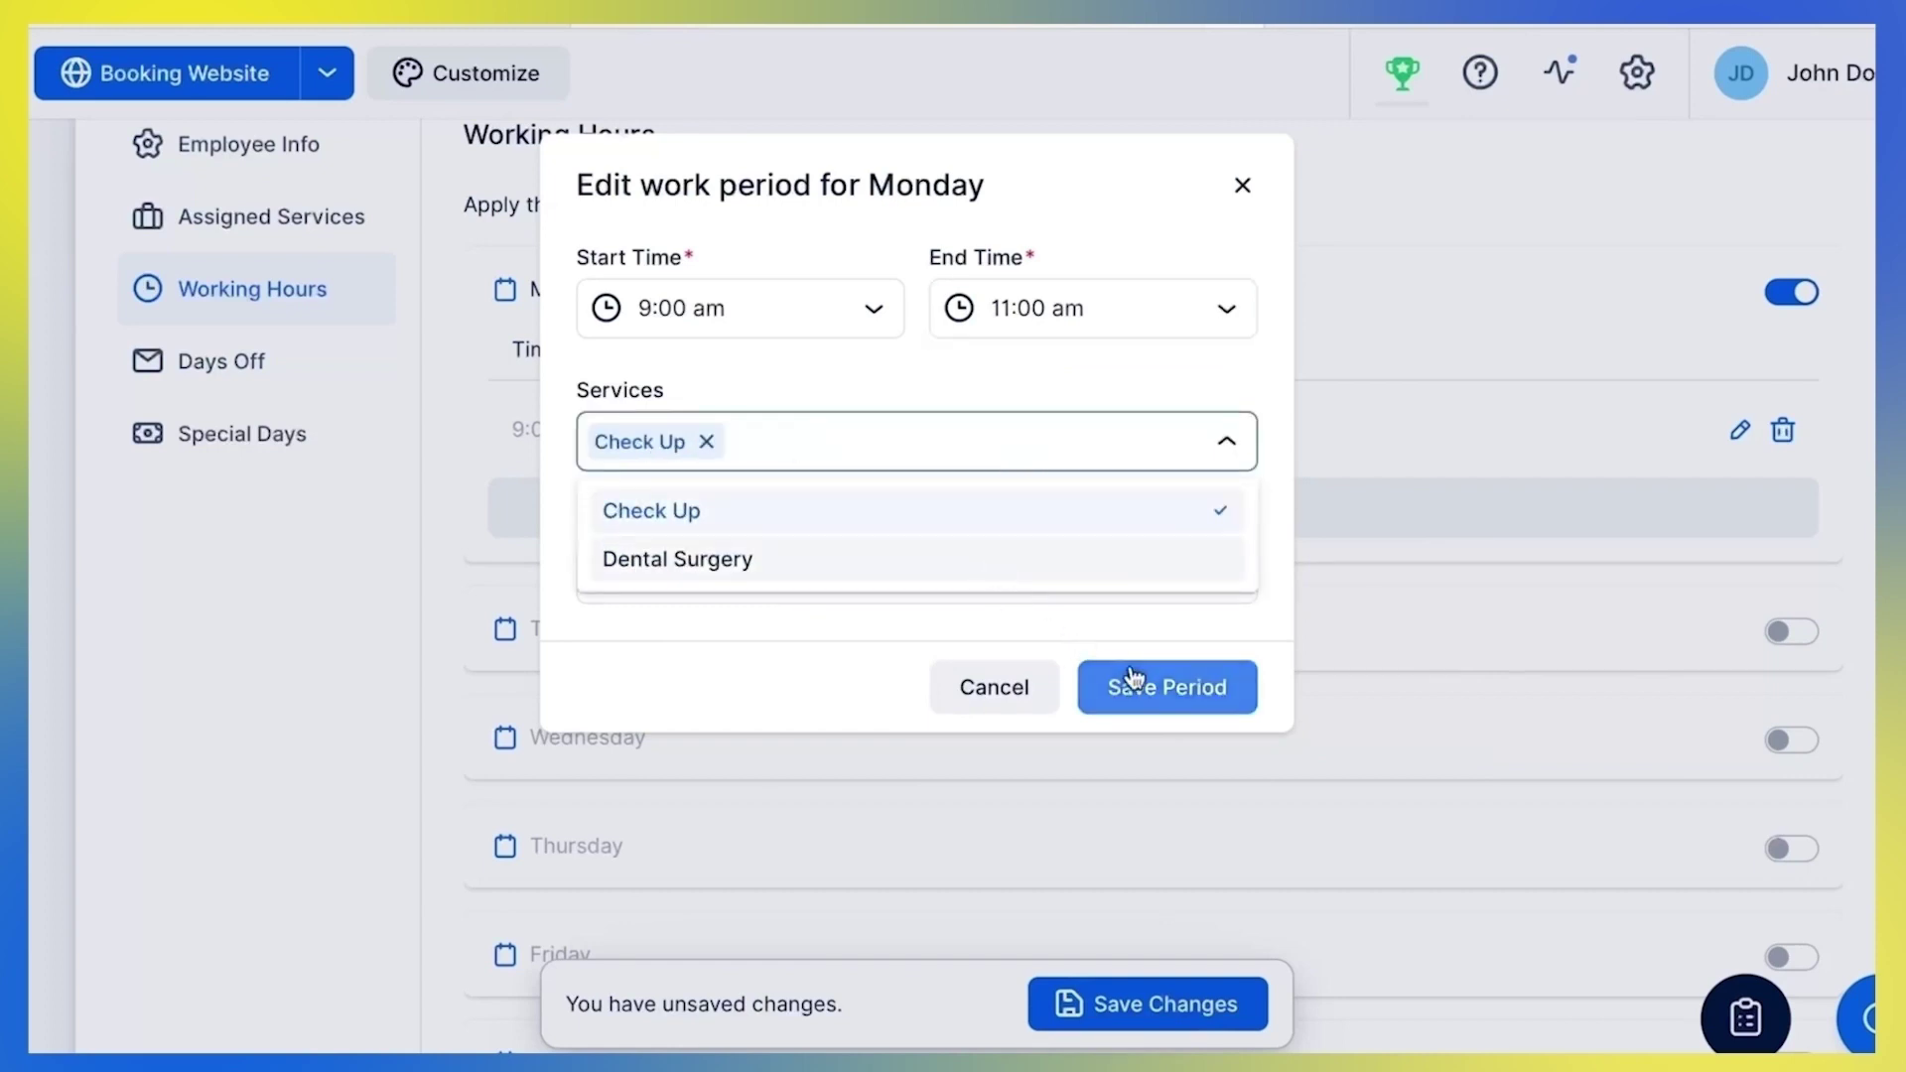
click(1125, 634)
click(1165, 684)
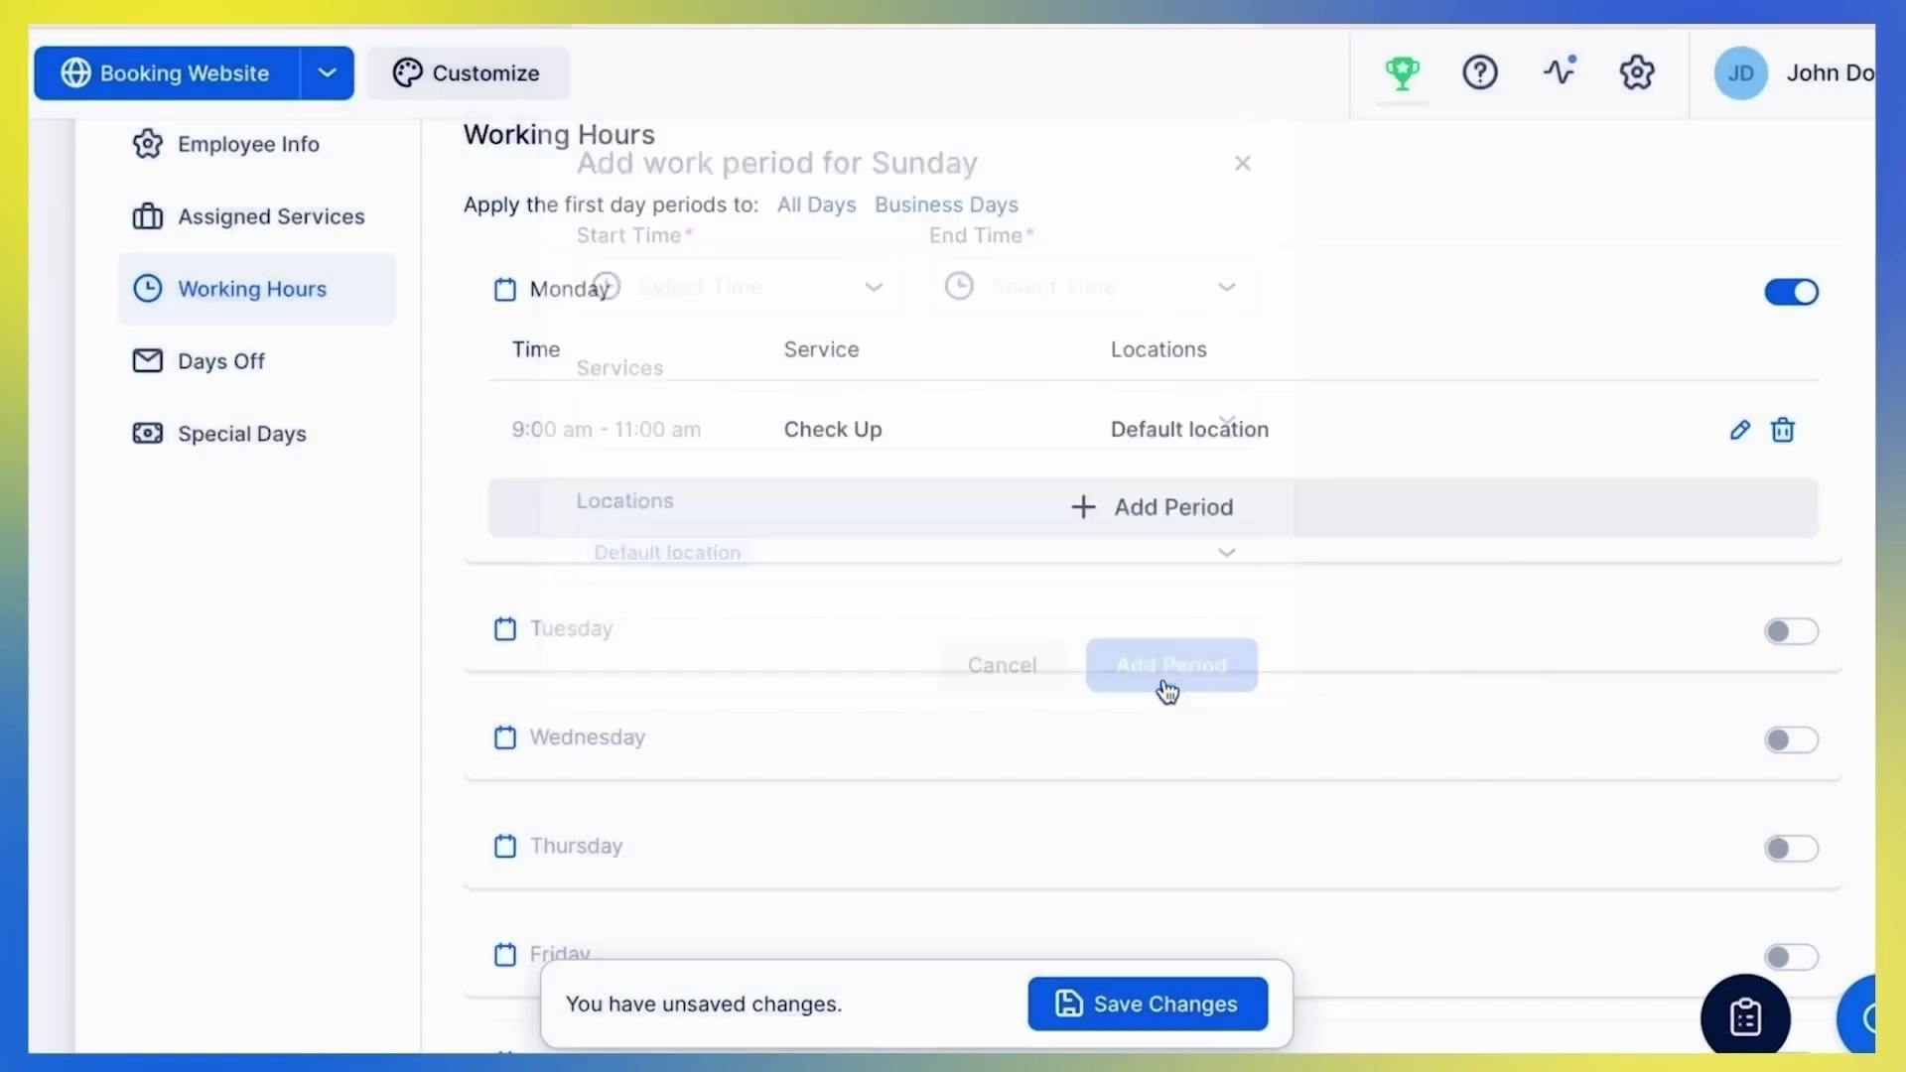
Add a Monday 12:00–3:00 pm period limited to Dental Surgery
click(1148, 533)
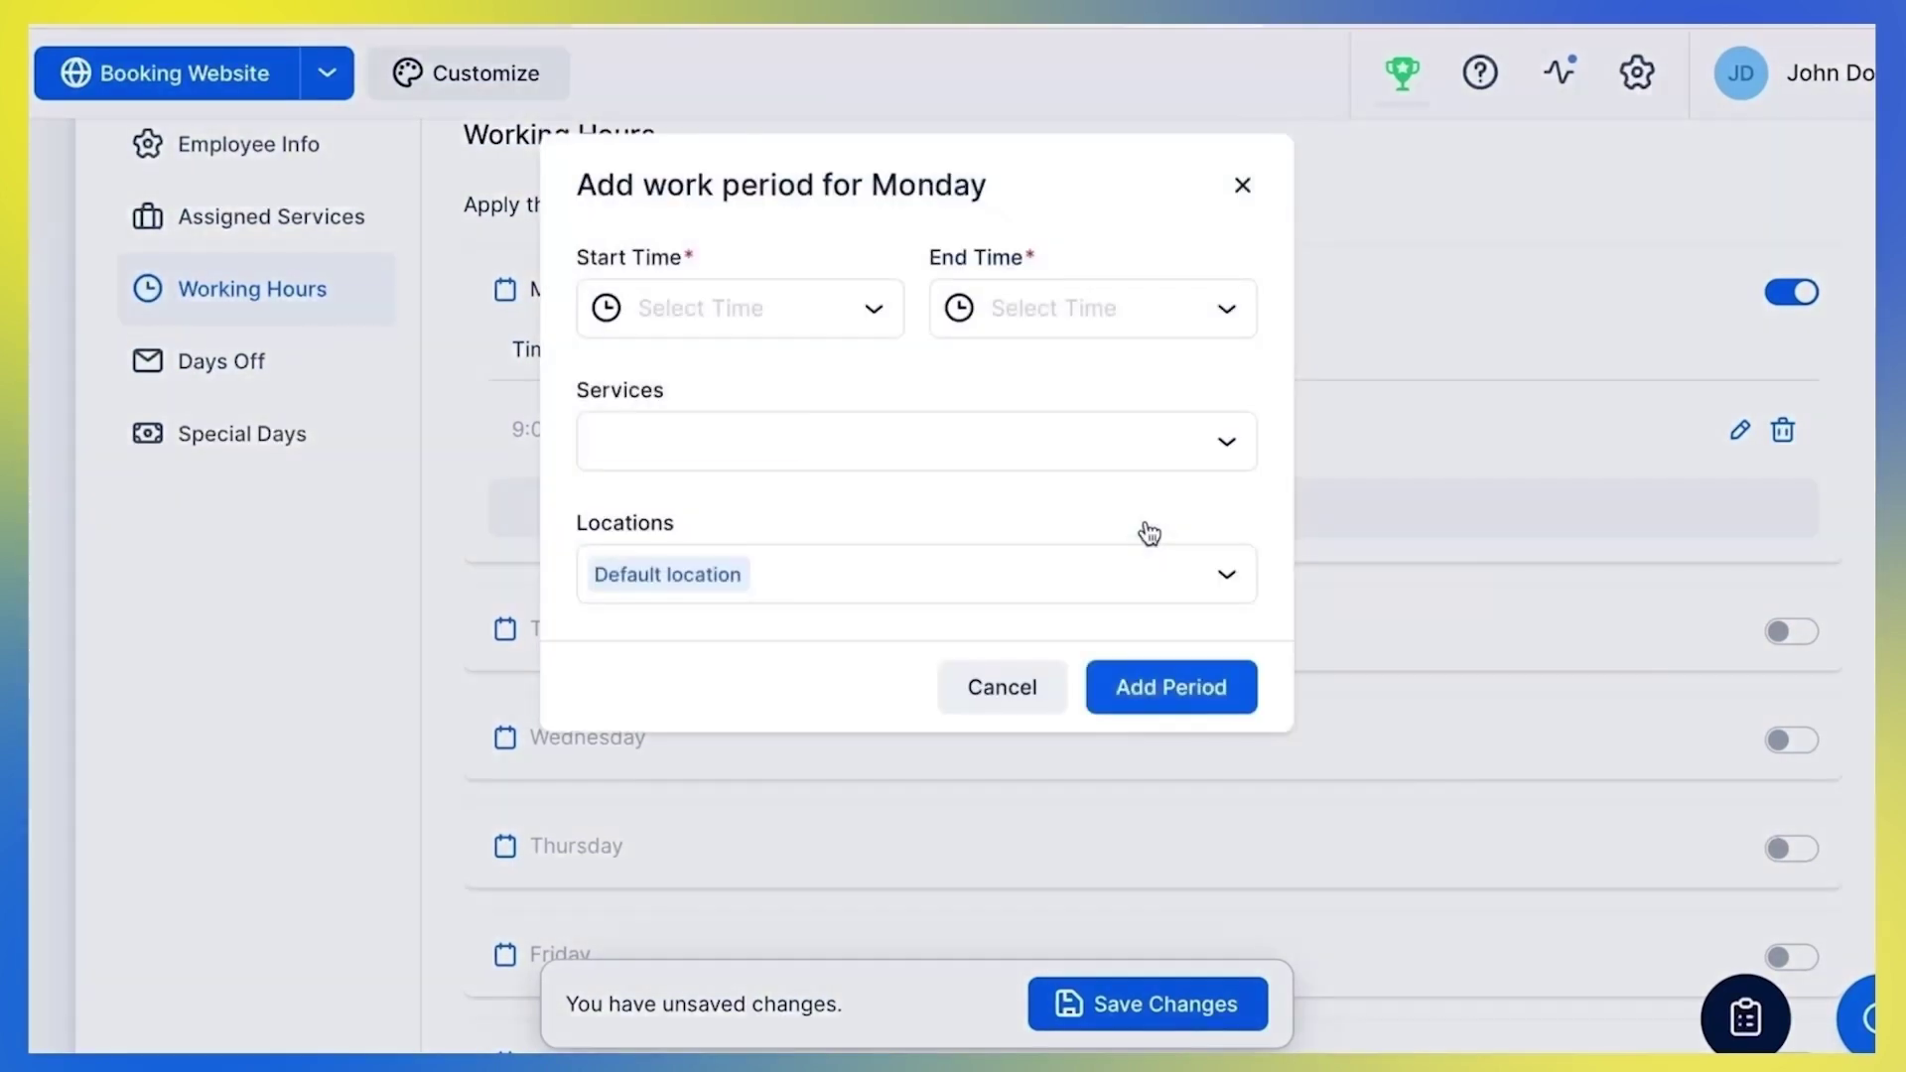
click(789, 307)
click(711, 600)
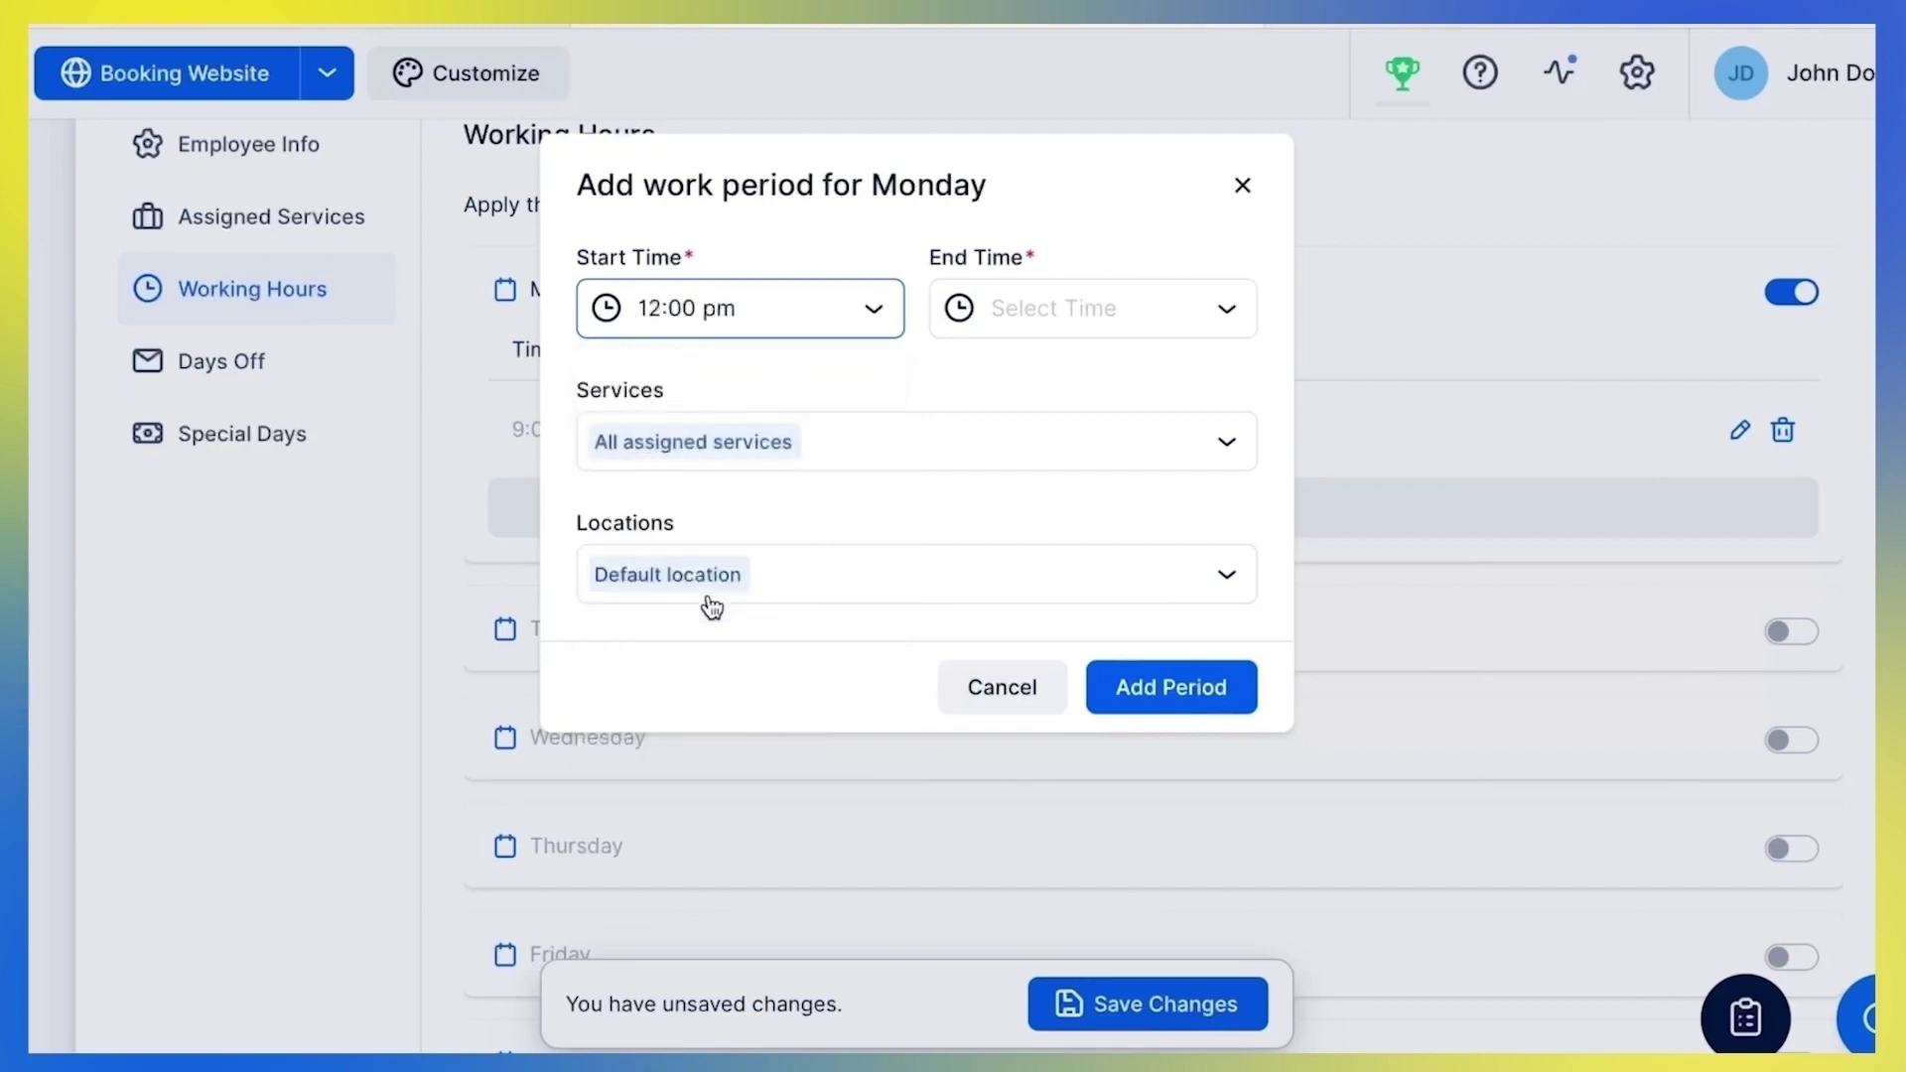
click(1141, 331)
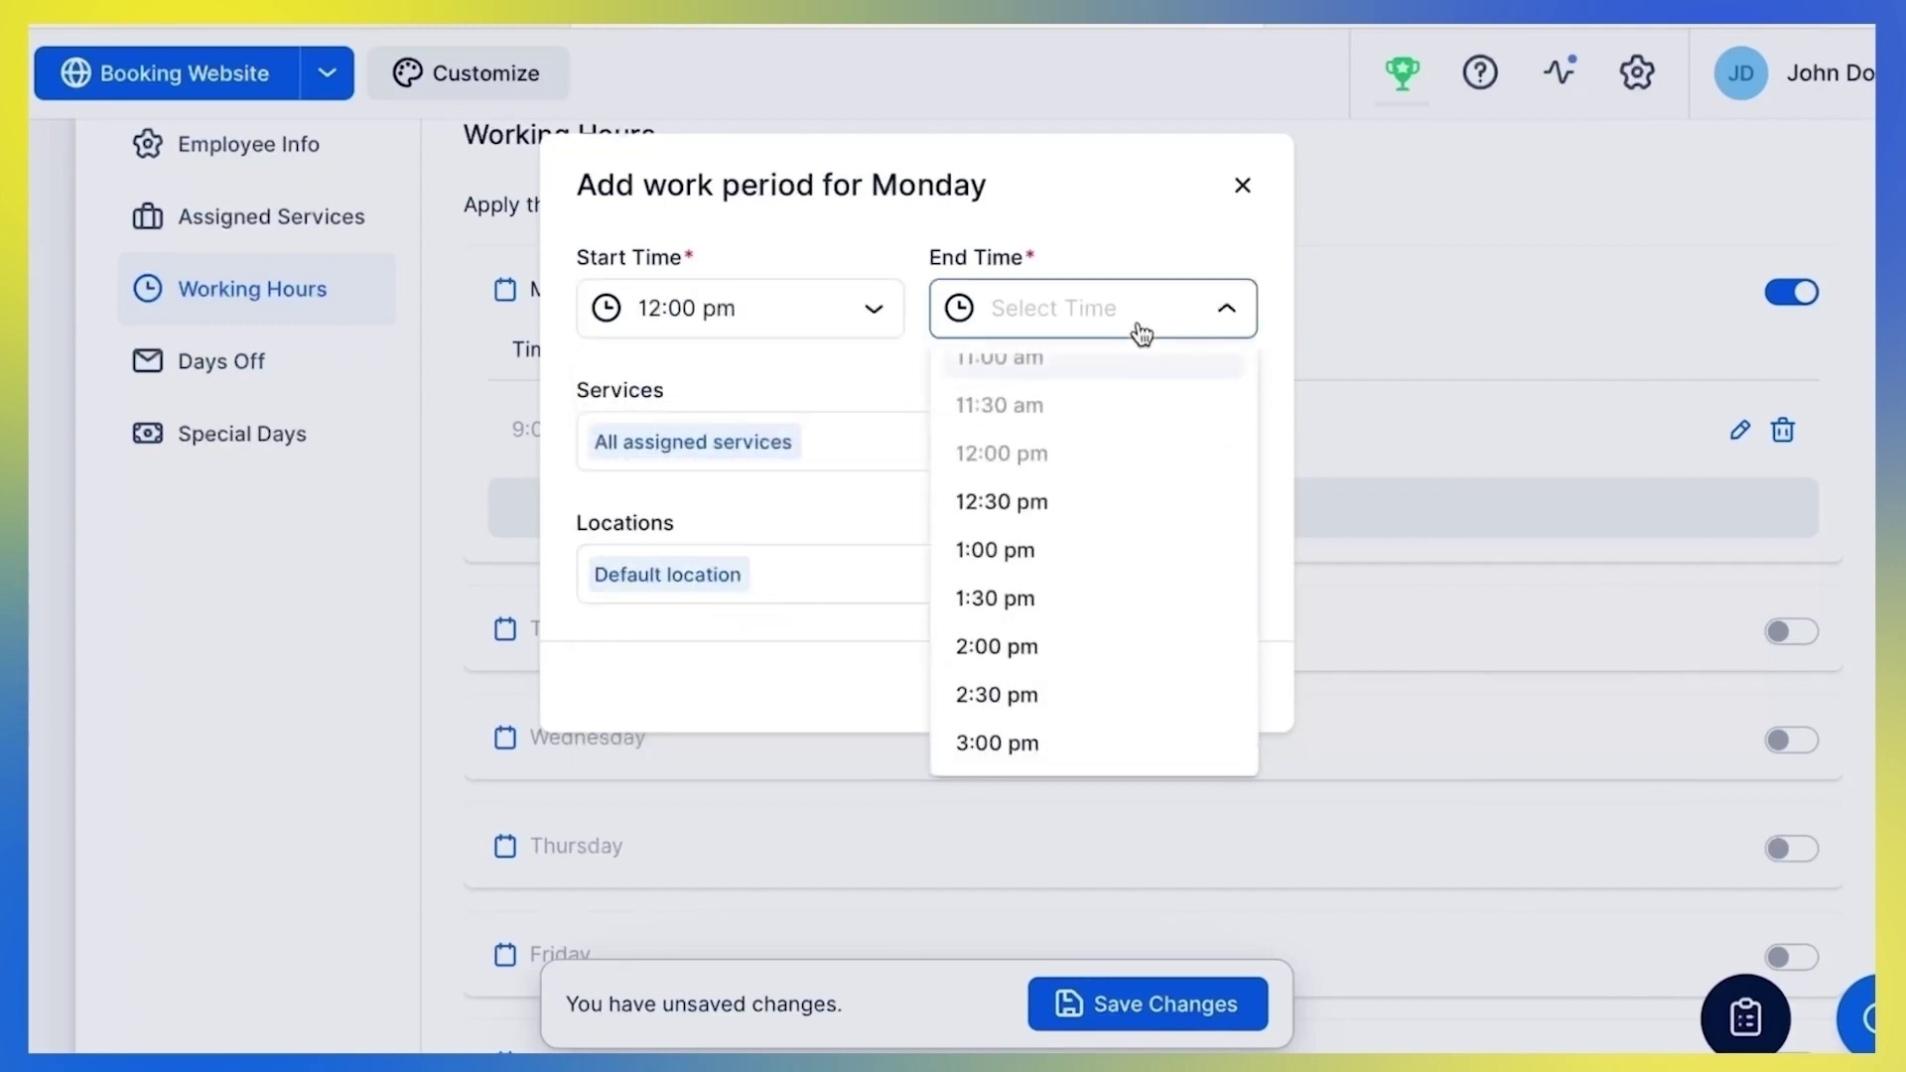
click(1072, 757)
click(929, 447)
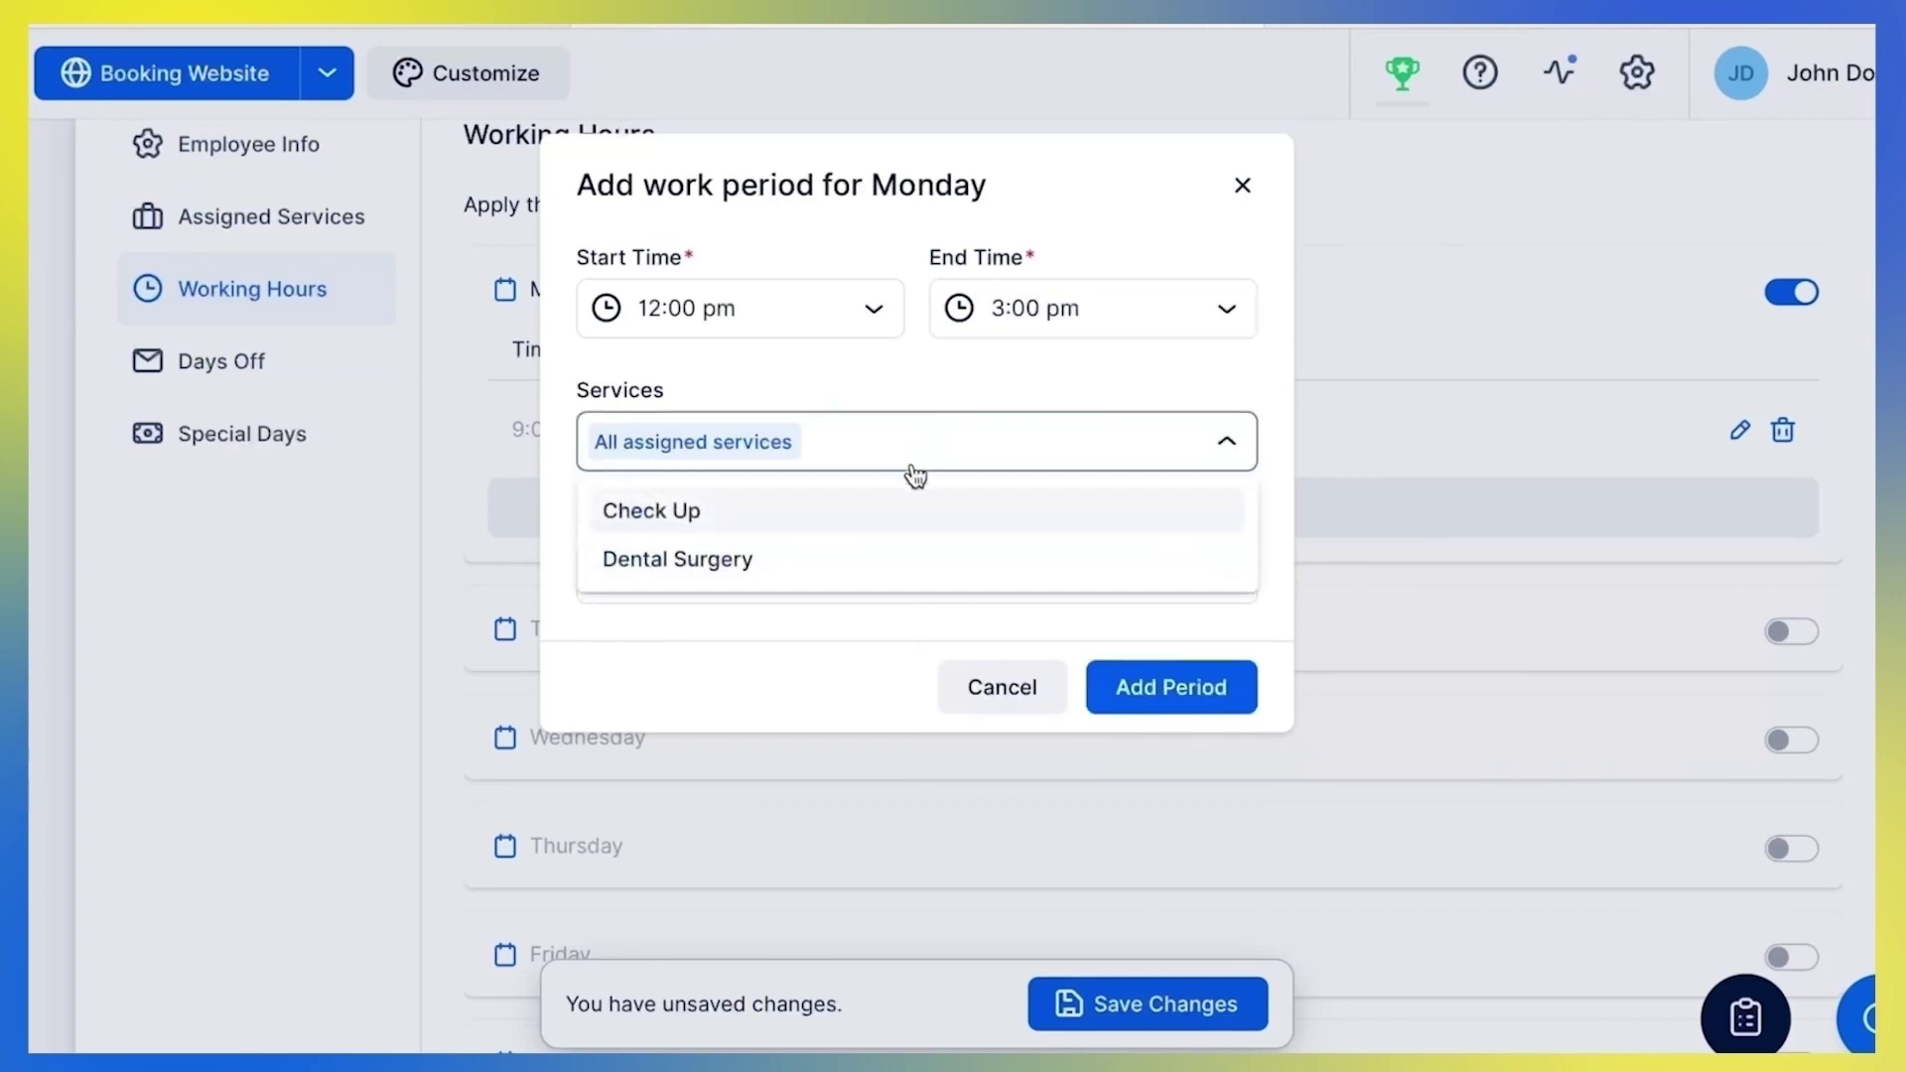
click(893, 565)
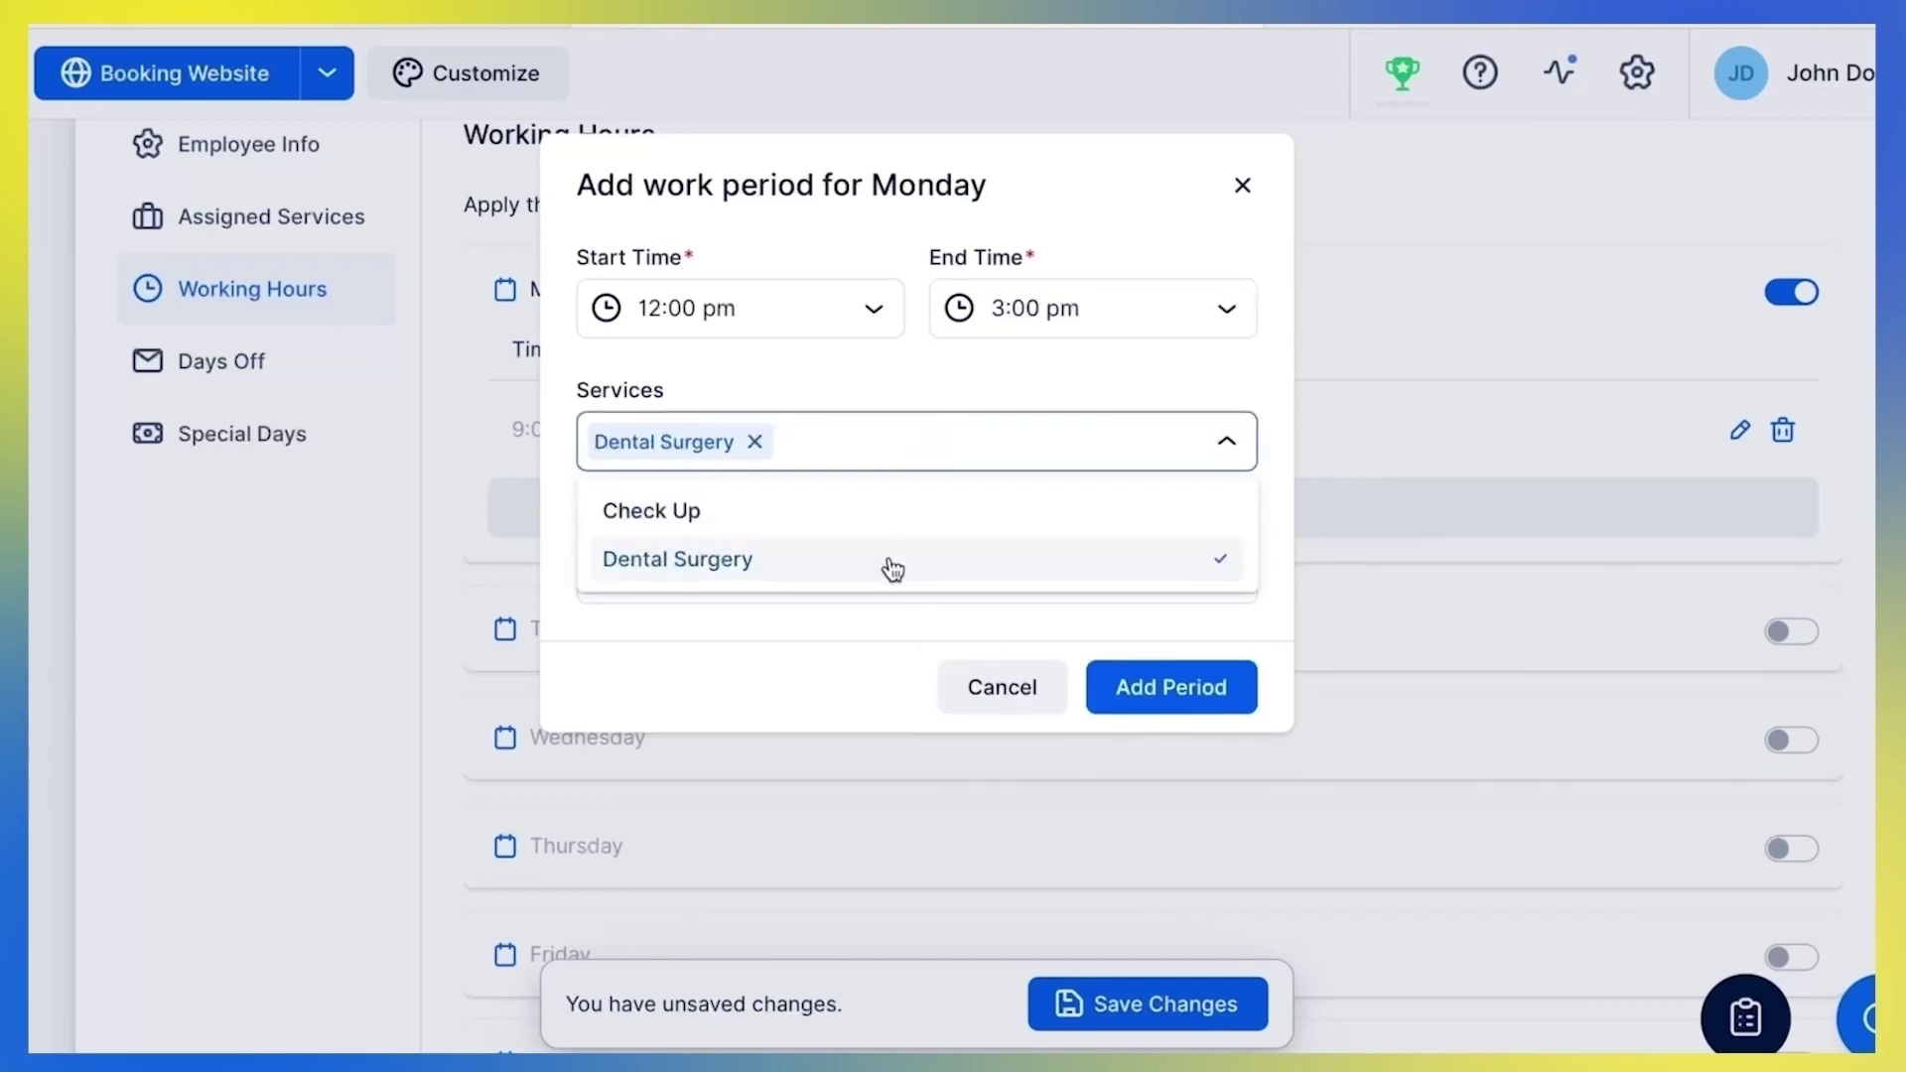
click(973, 390)
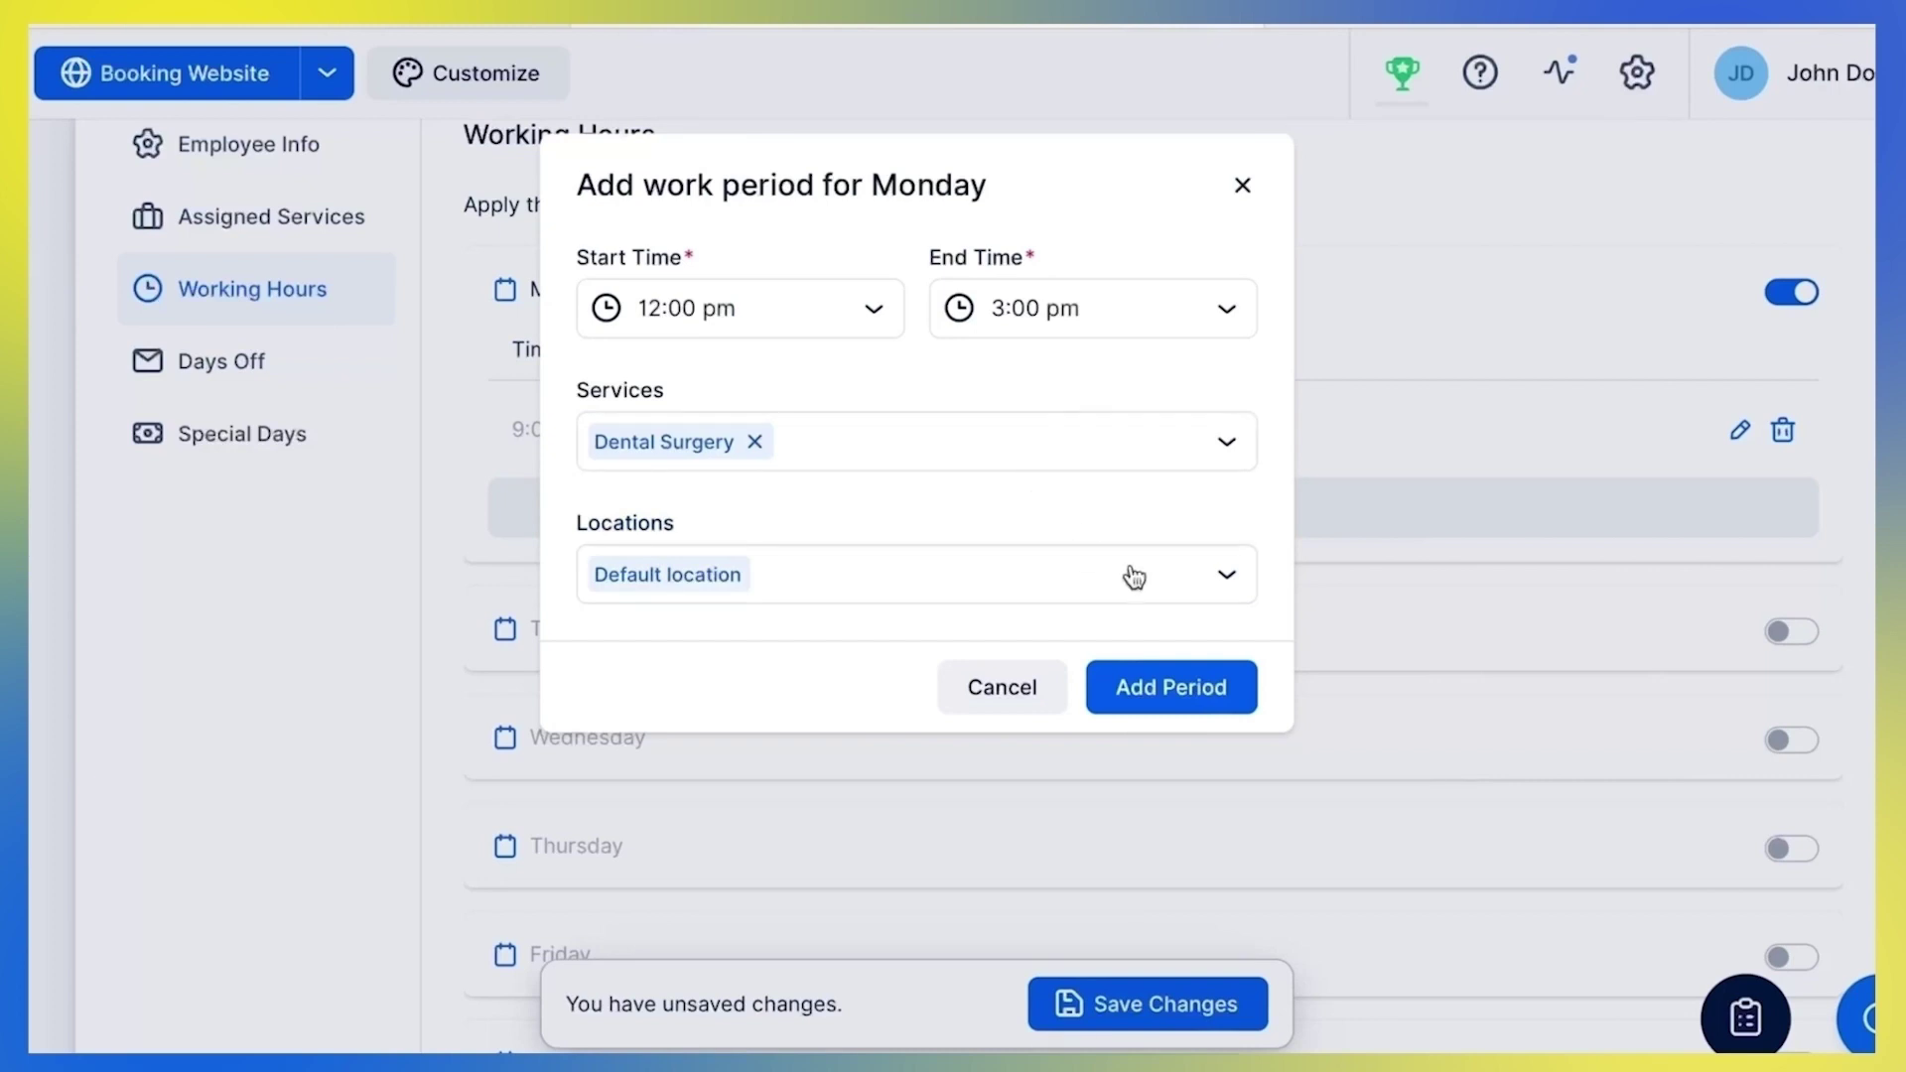
click(1190, 692)
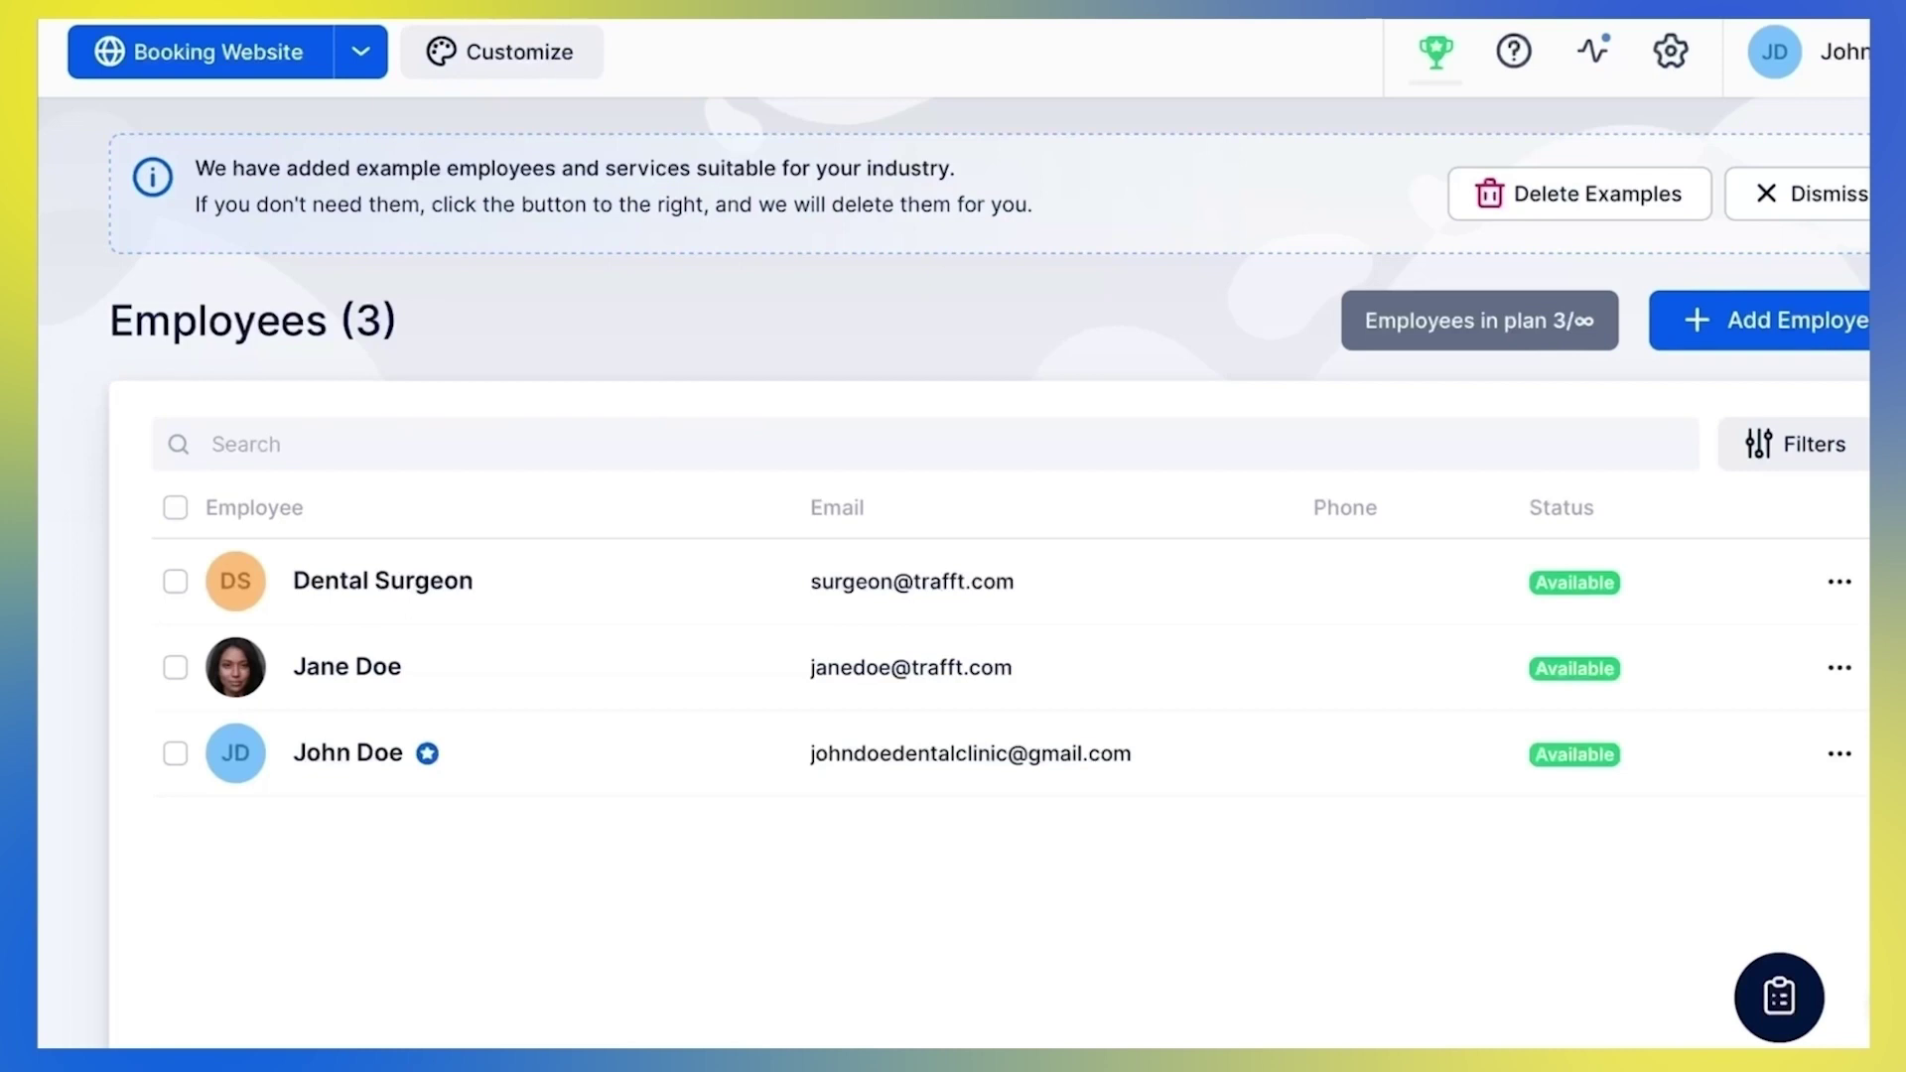
Reopen the Dental Surgeon's Working Hours from the Employees list
click(1840, 582)
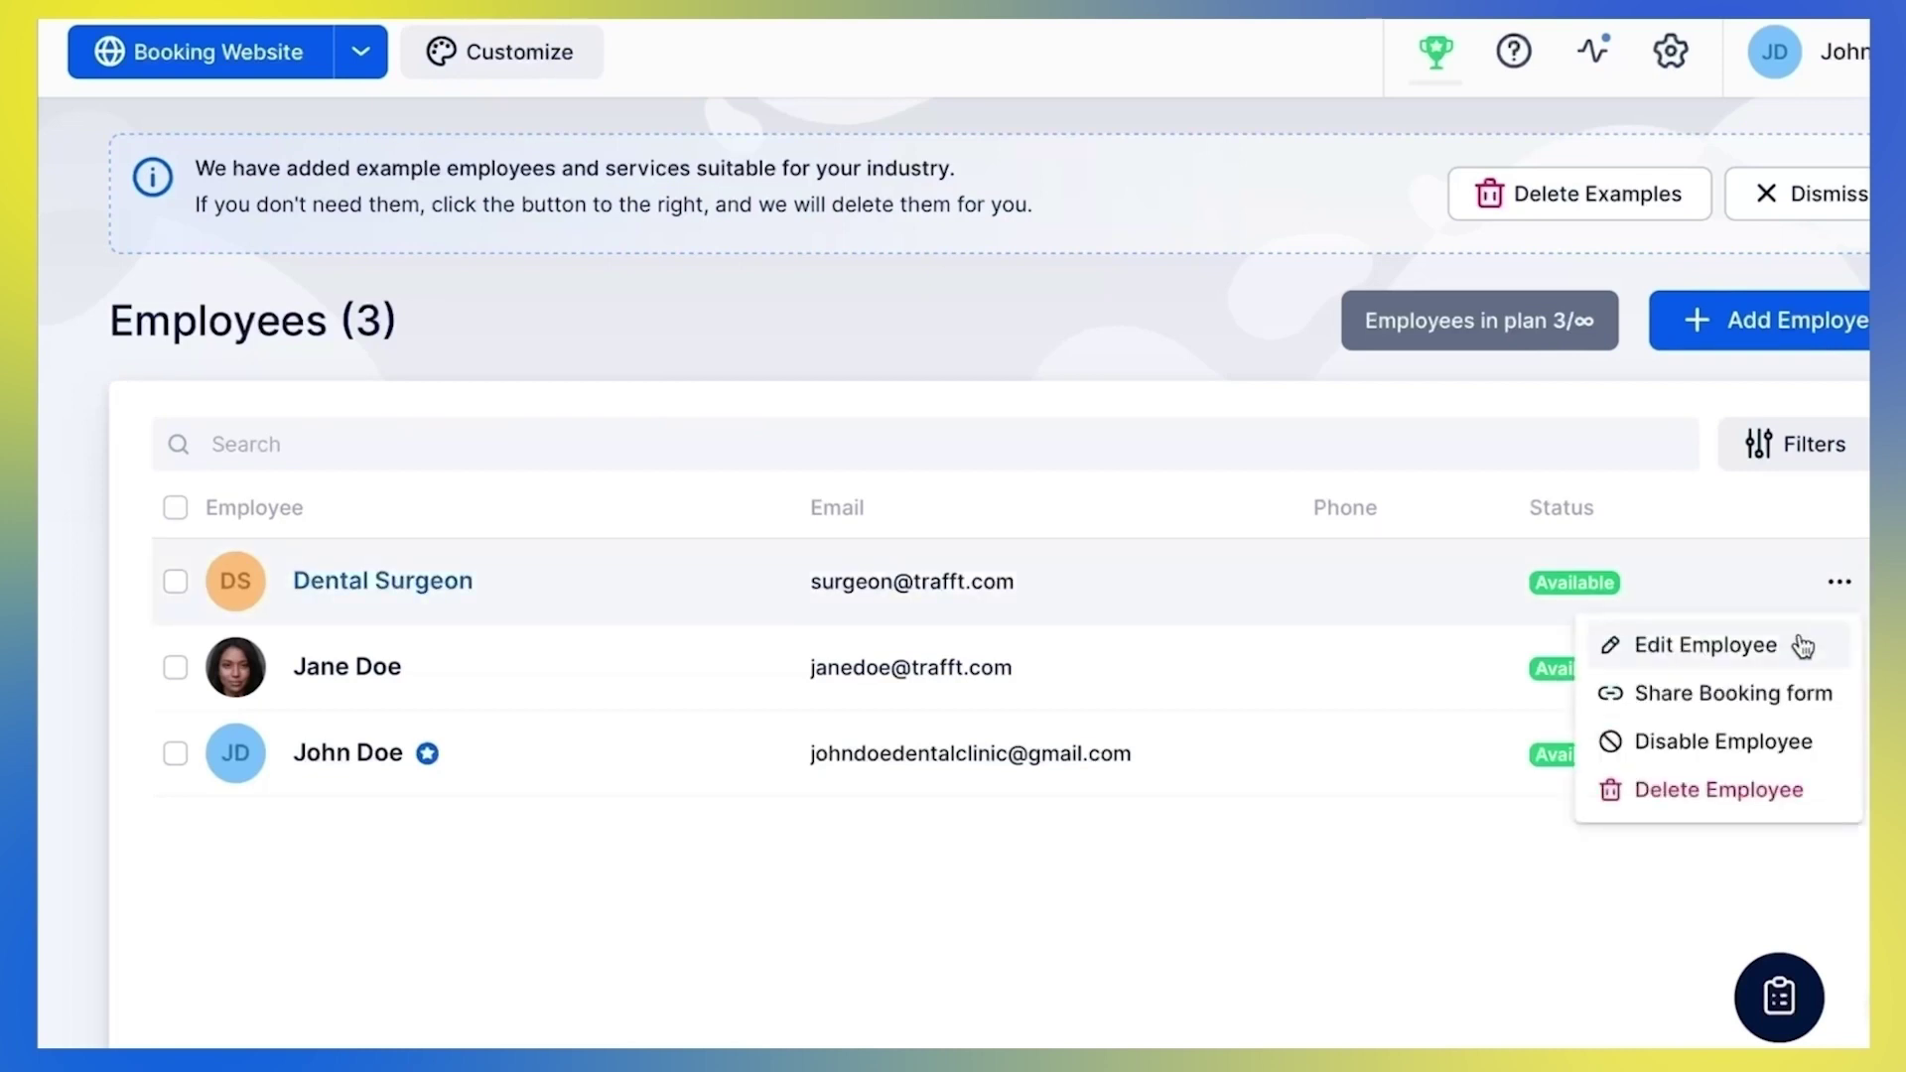
click(1802, 646)
click(377, 597)
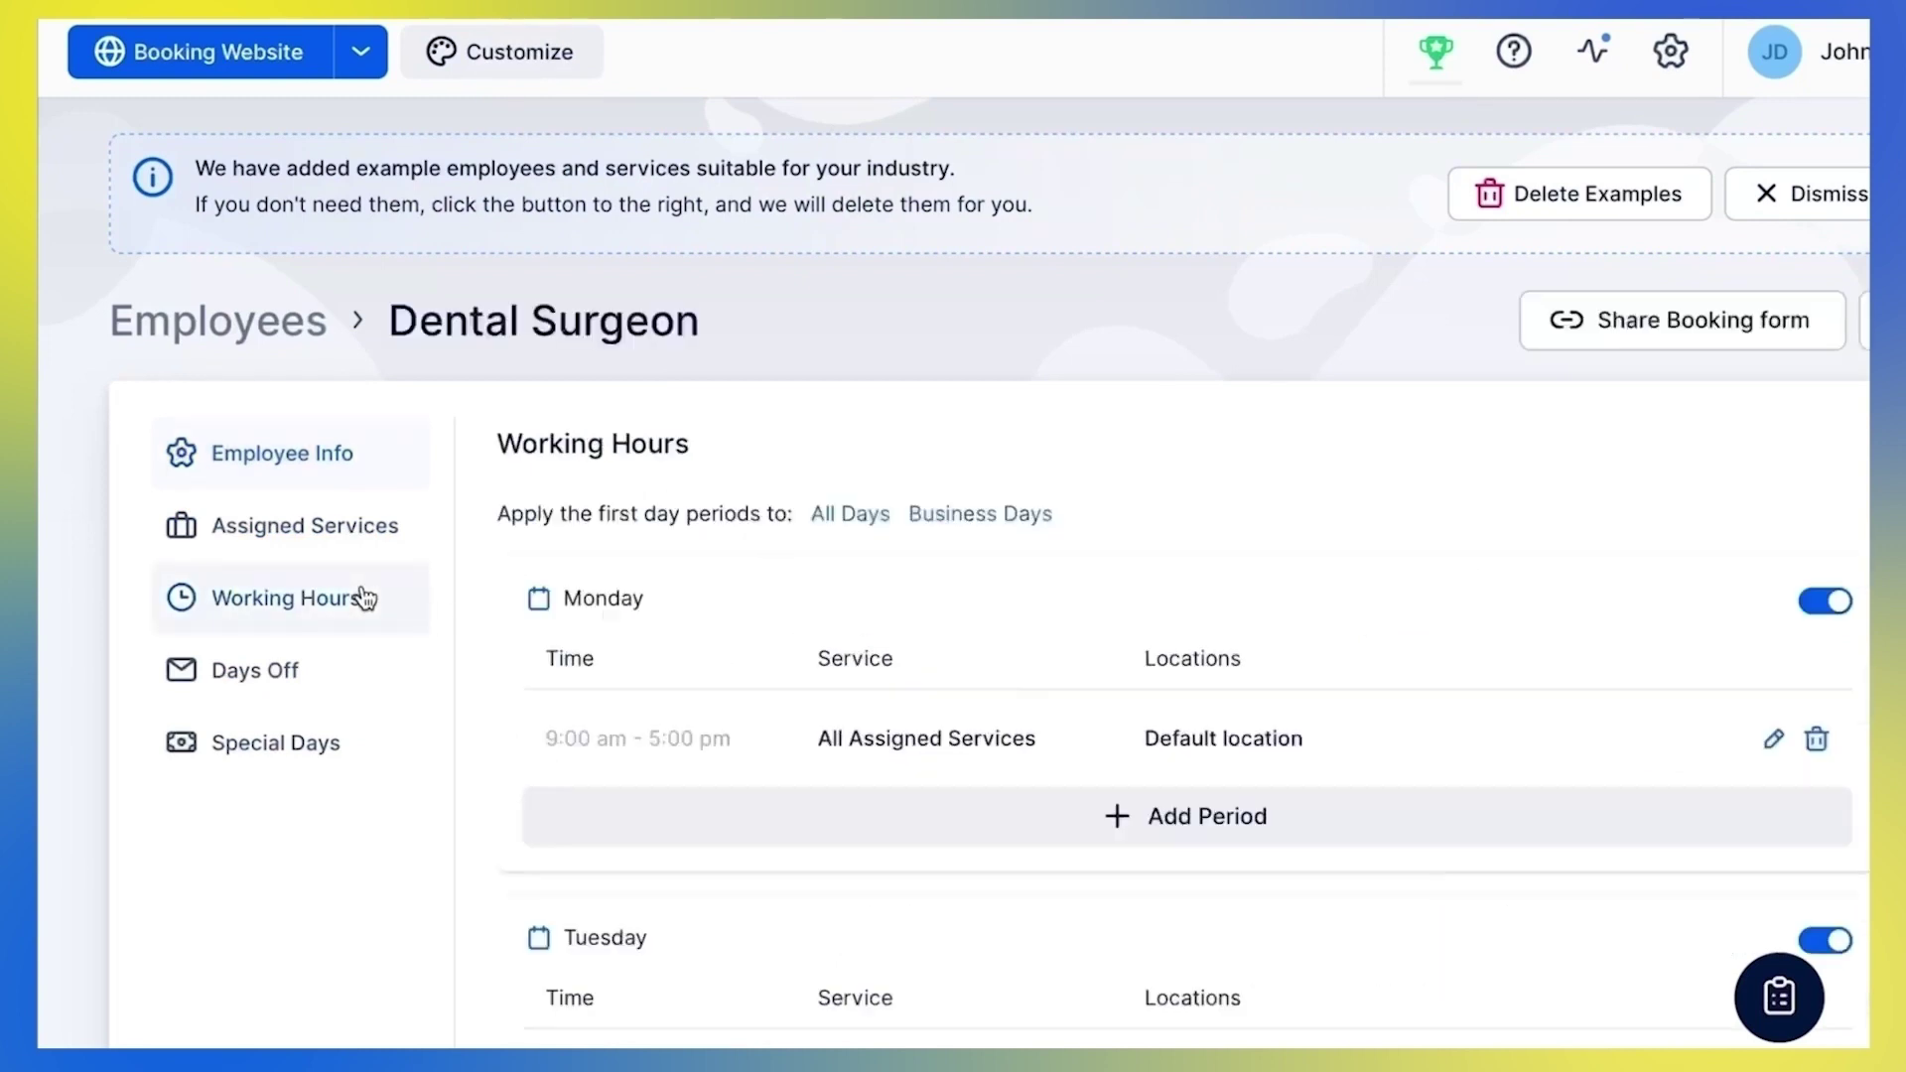
scroll(485, 740, down, 1)
scroll(487, 751, down, 3)
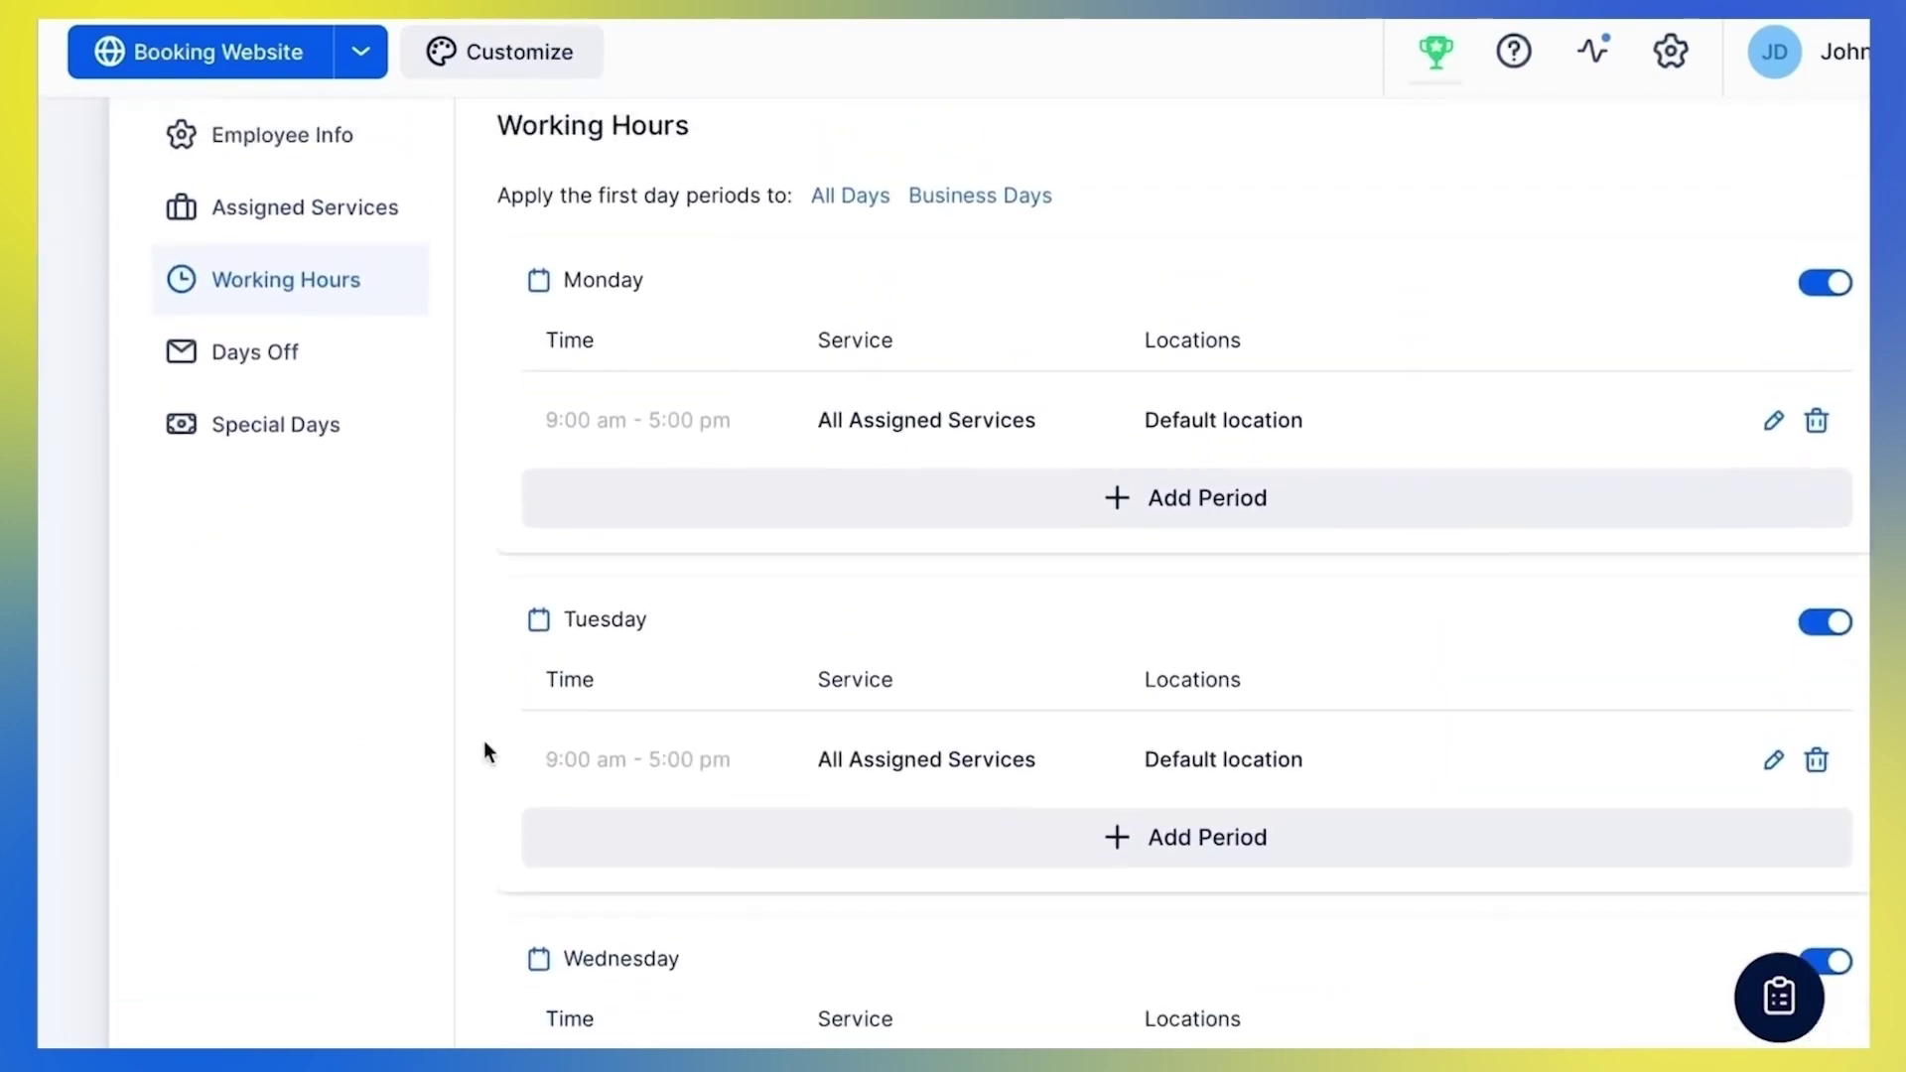
Set Monday and Tuesday periods to Clinic no. 1 and make Wednesday a non-working day
click(1773, 421)
click(1165, 562)
click(1089, 625)
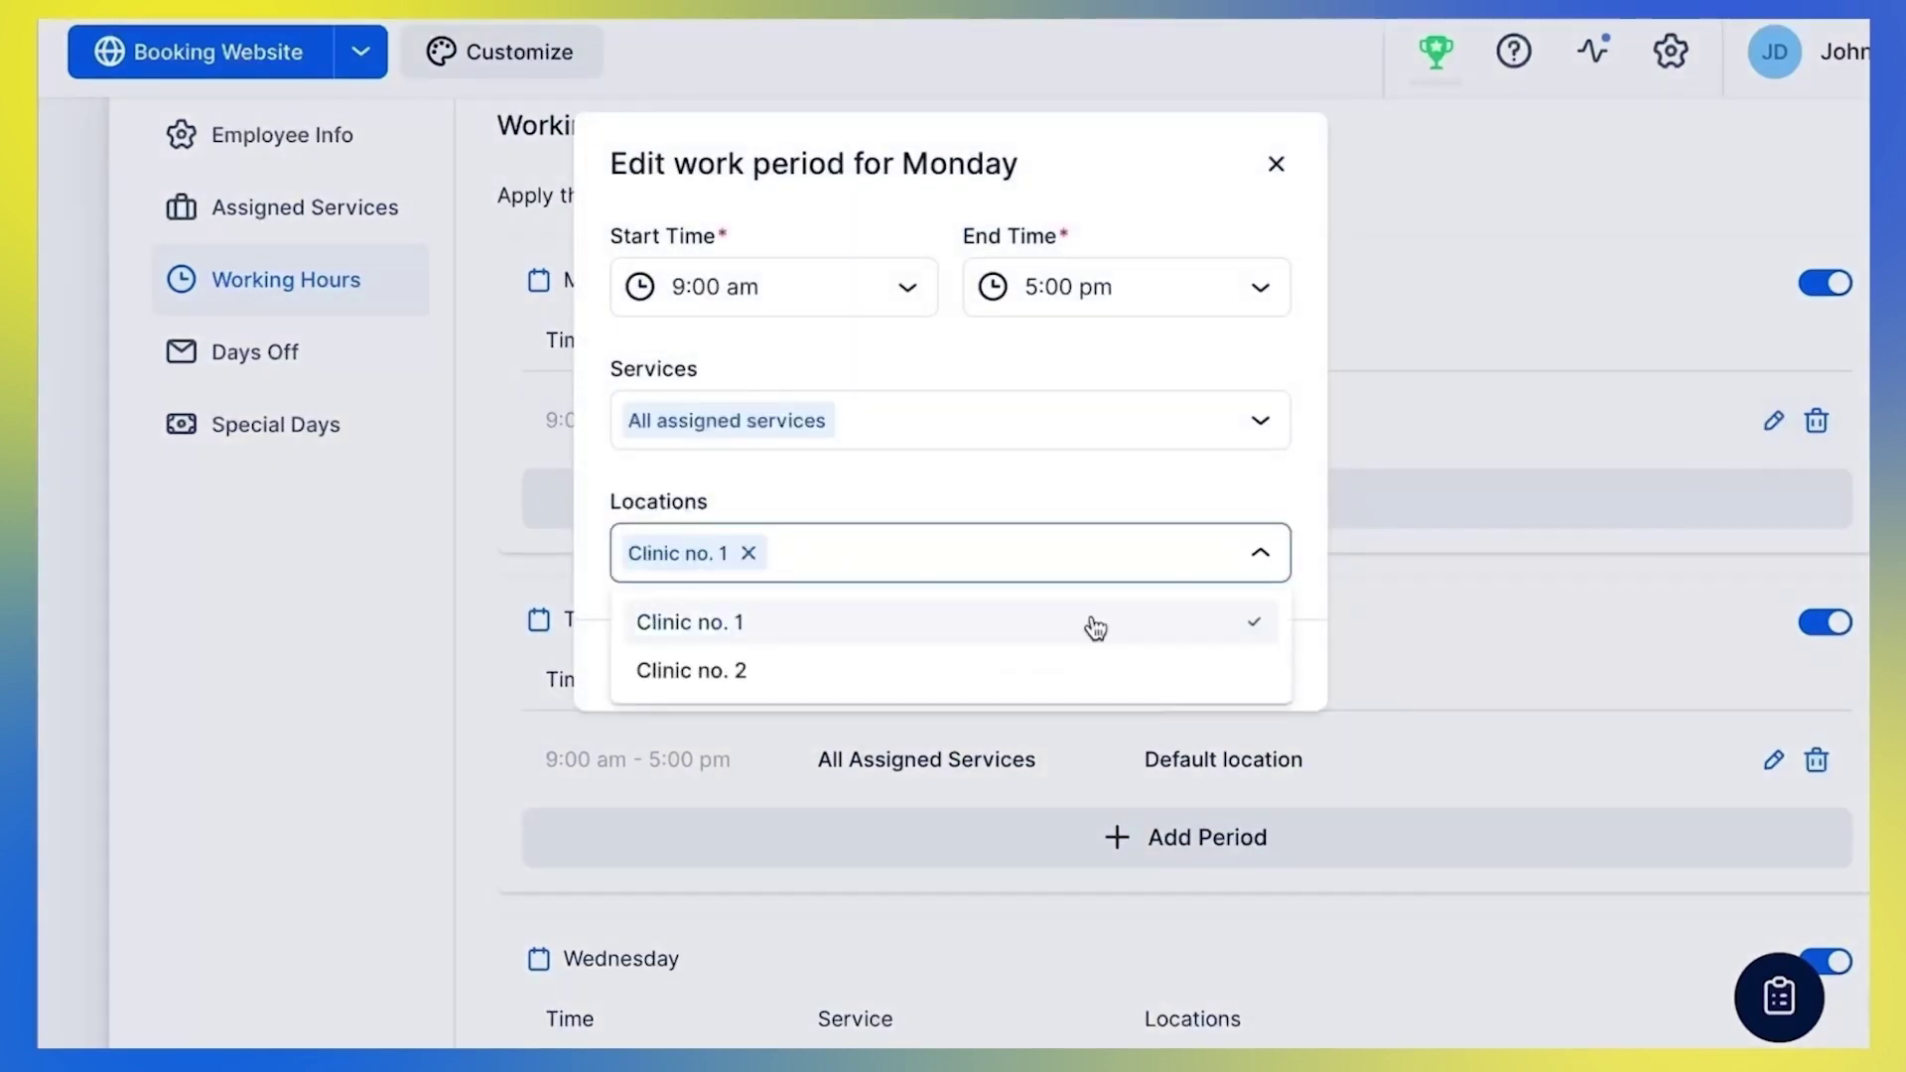
click(1148, 537)
click(1183, 660)
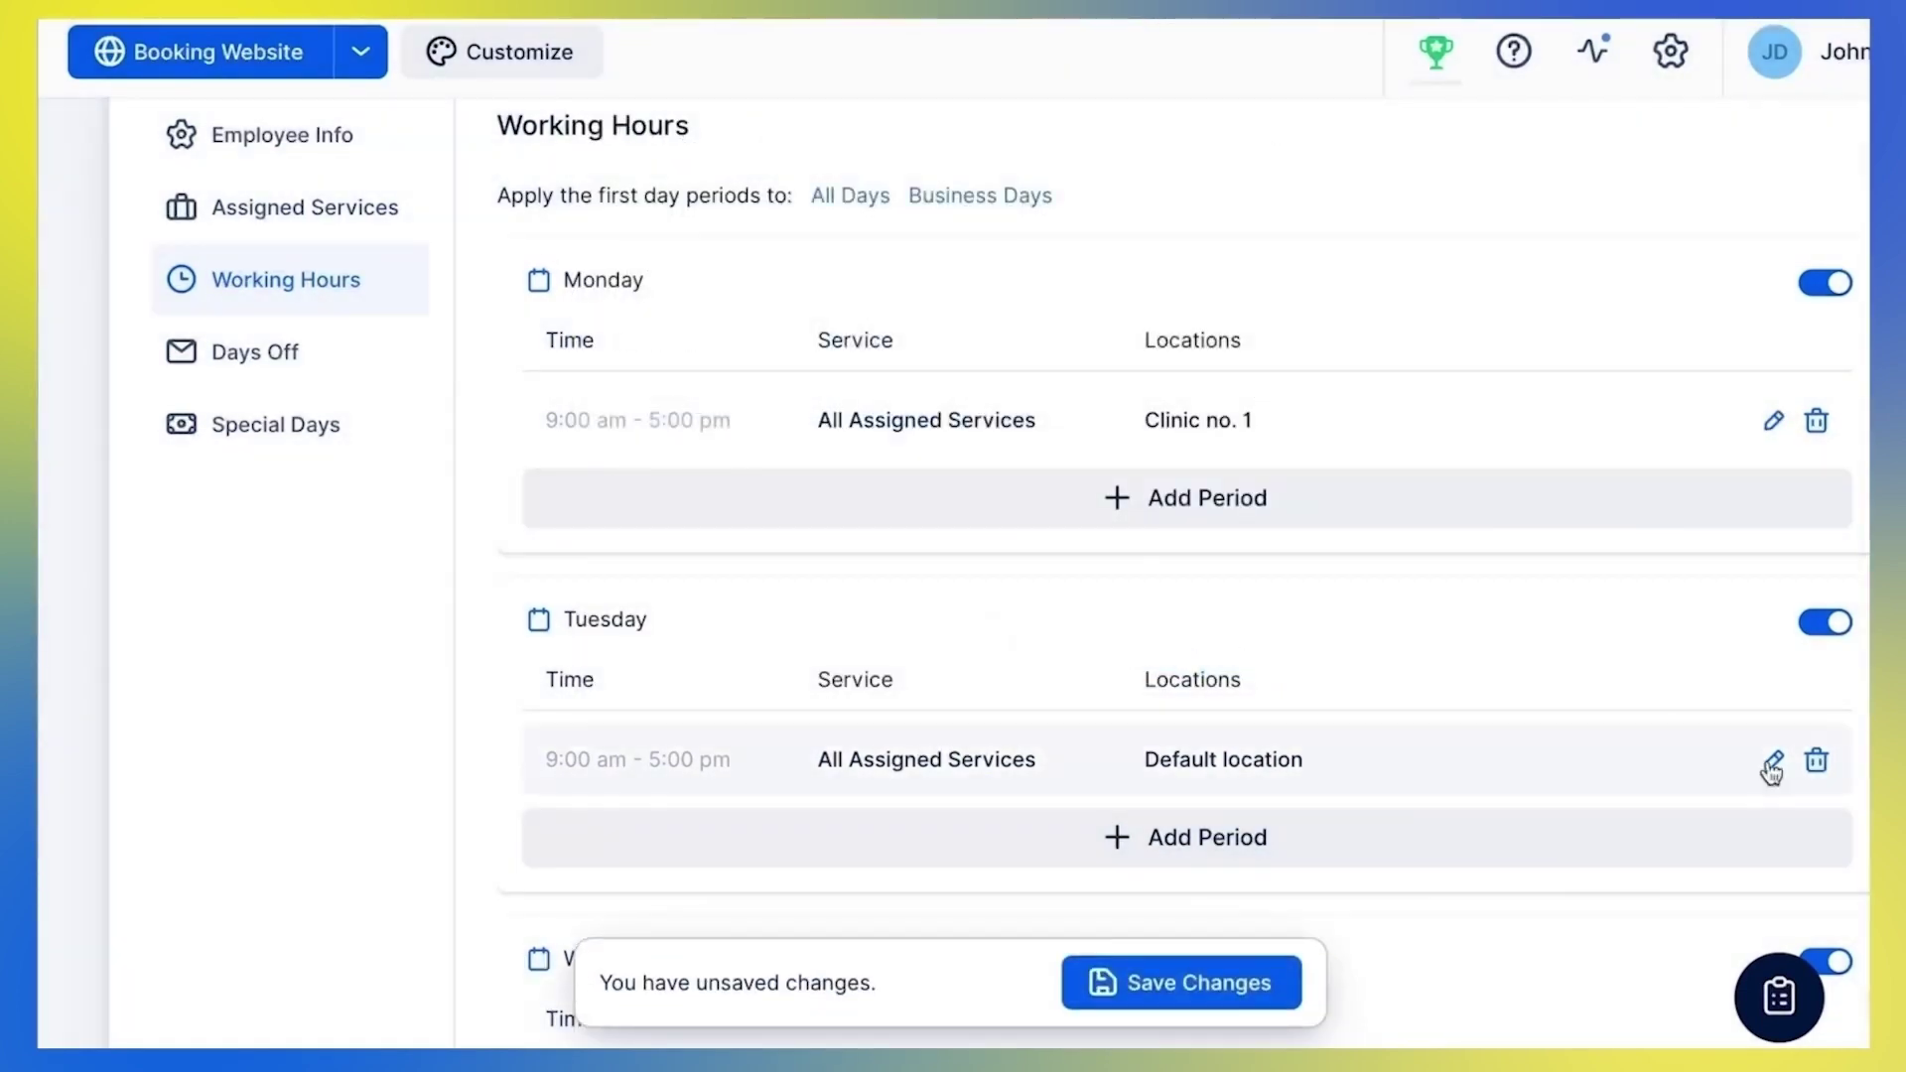
click(1773, 761)
click(937, 588)
click(906, 625)
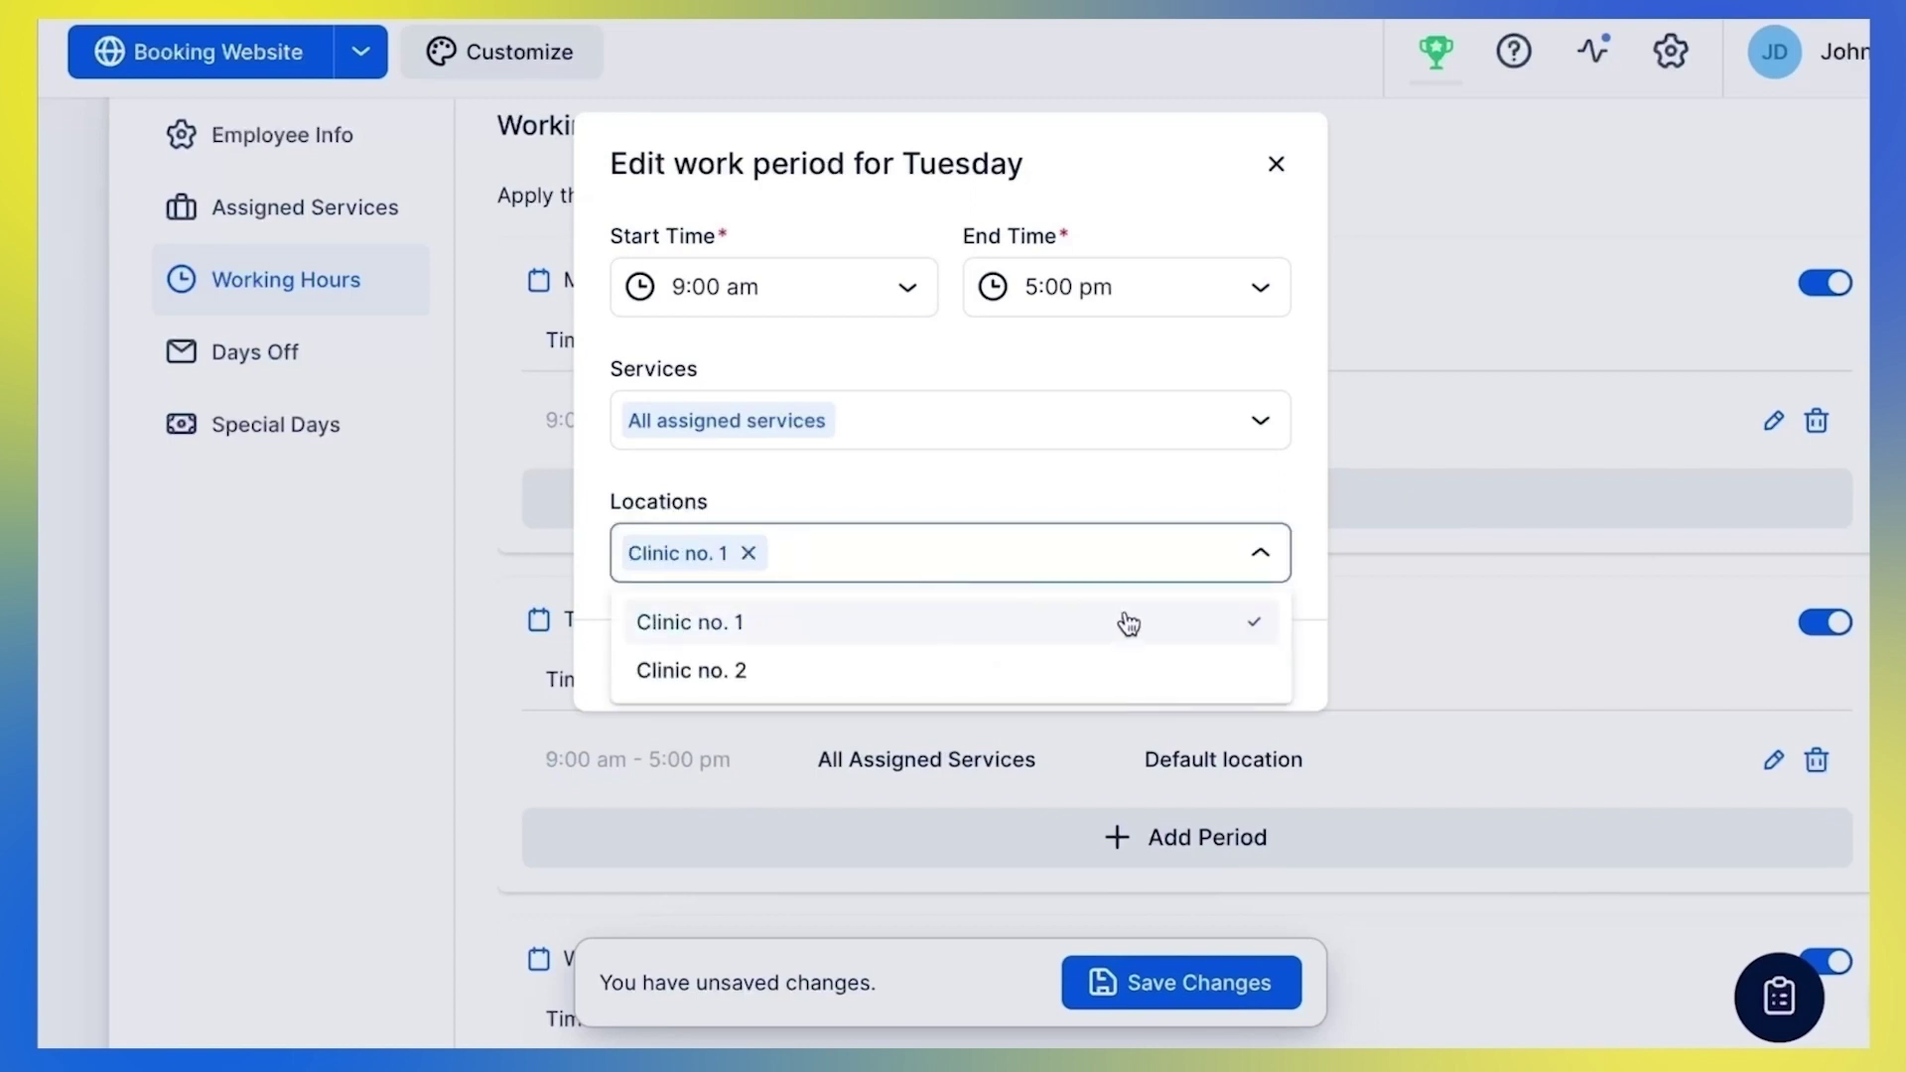
click(1187, 578)
click(1192, 664)
scroll(1480, 672, down, 6)
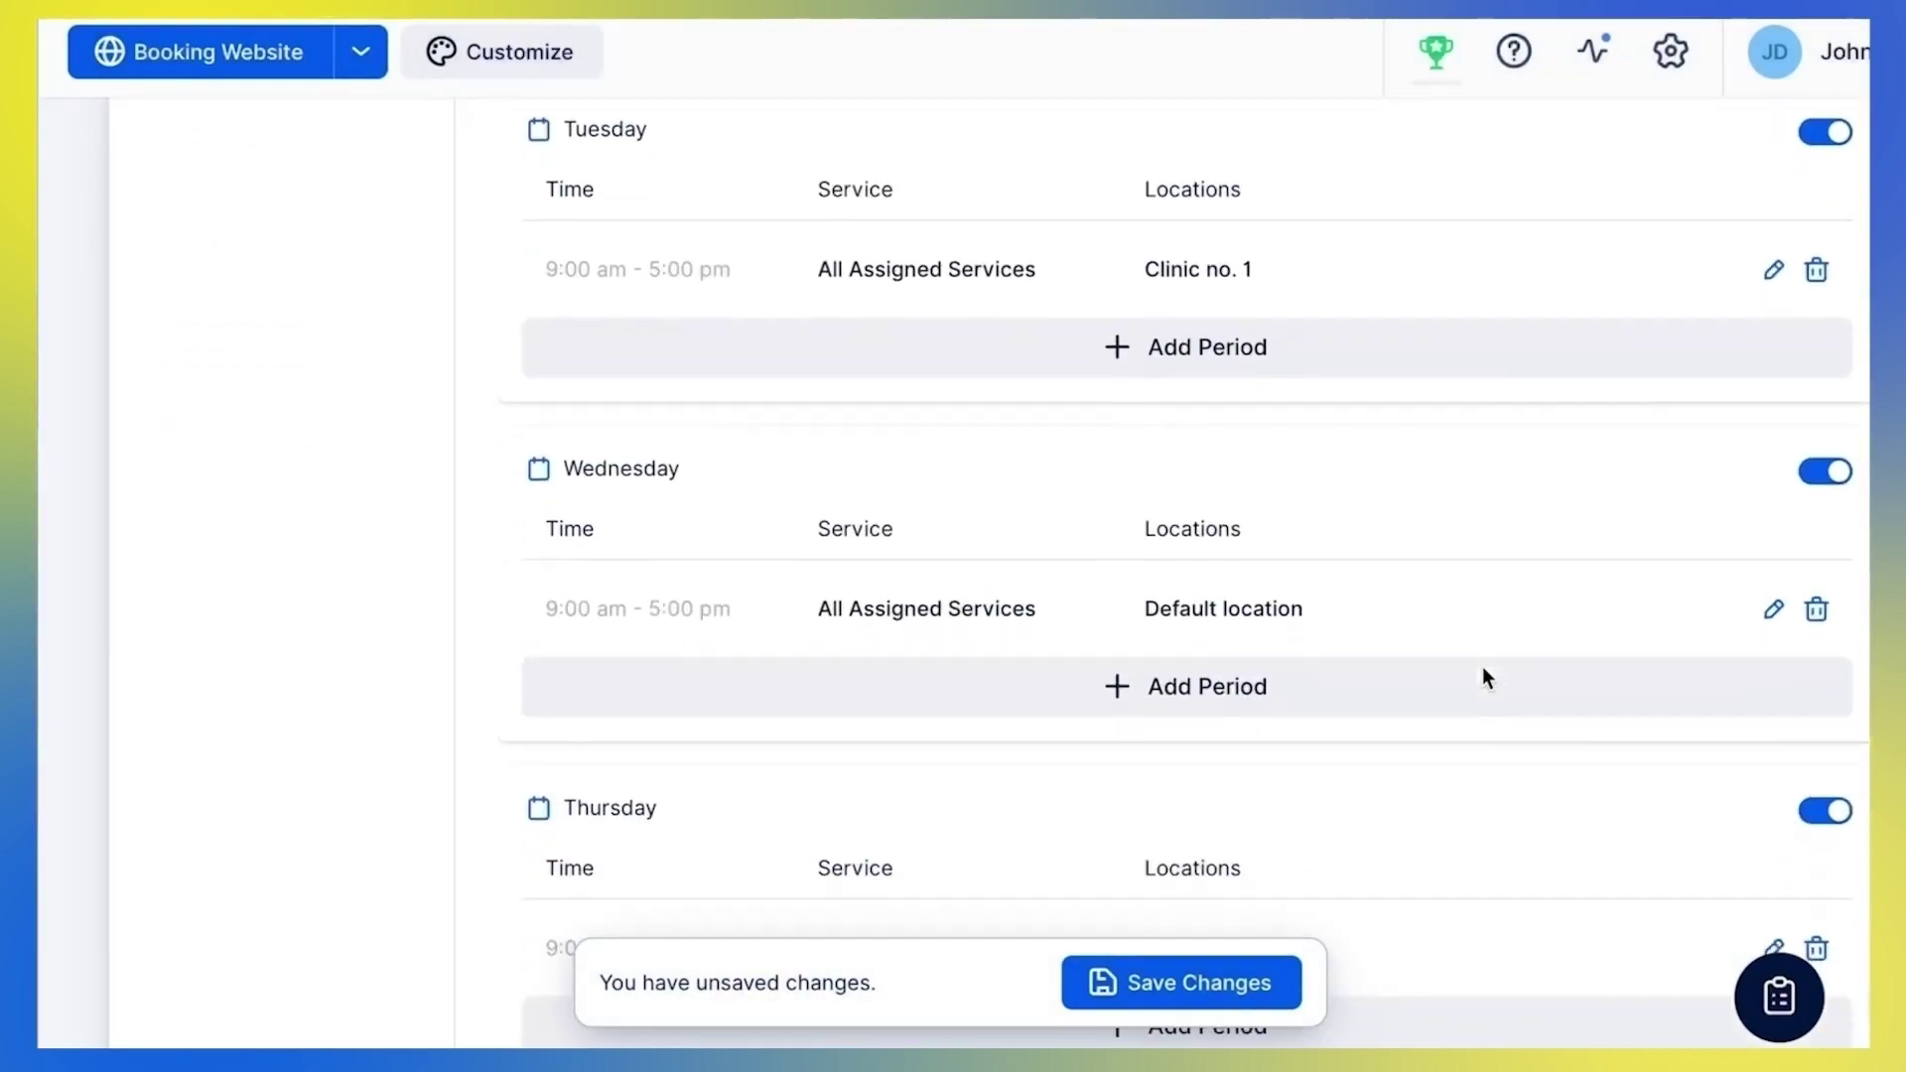
click(1825, 329)
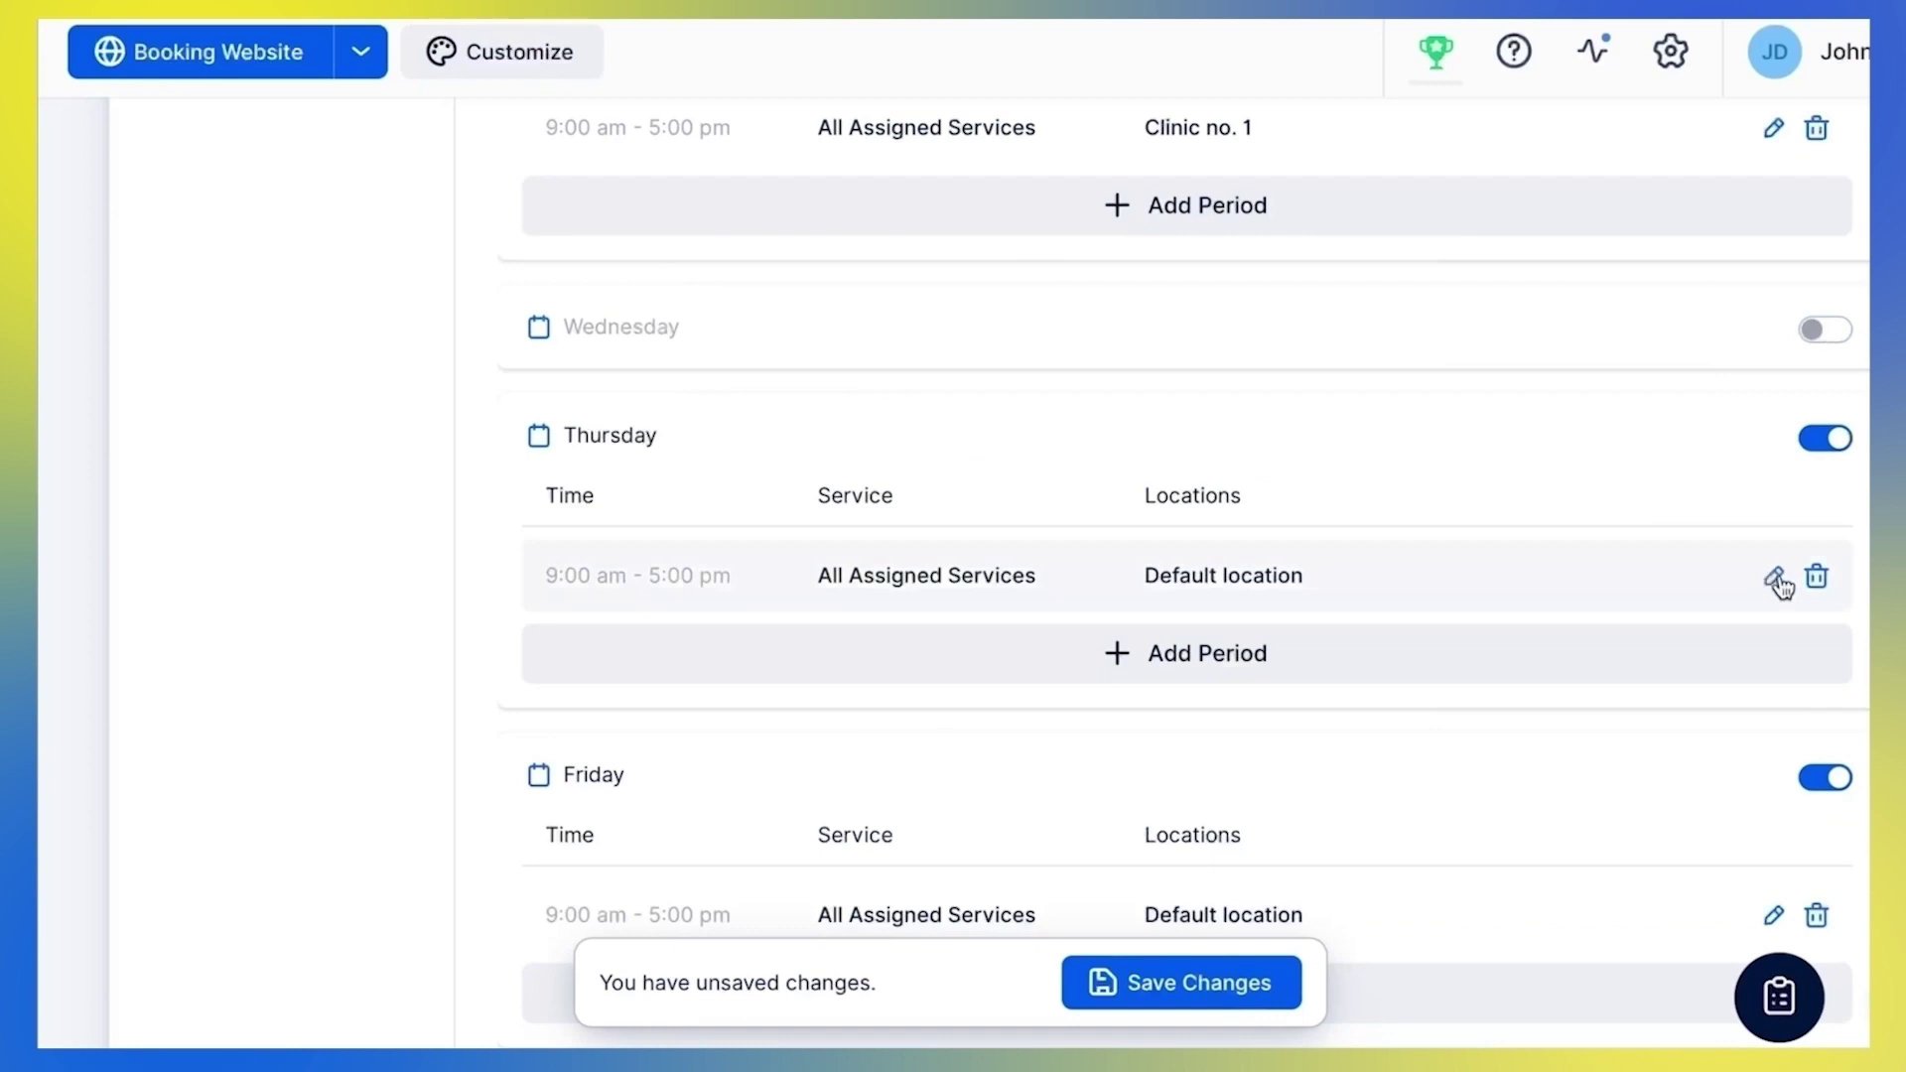
Set Thursday and Friday periods to Clinic no. 2 and save the working hours
click(1773, 576)
click(1143, 571)
click(991, 672)
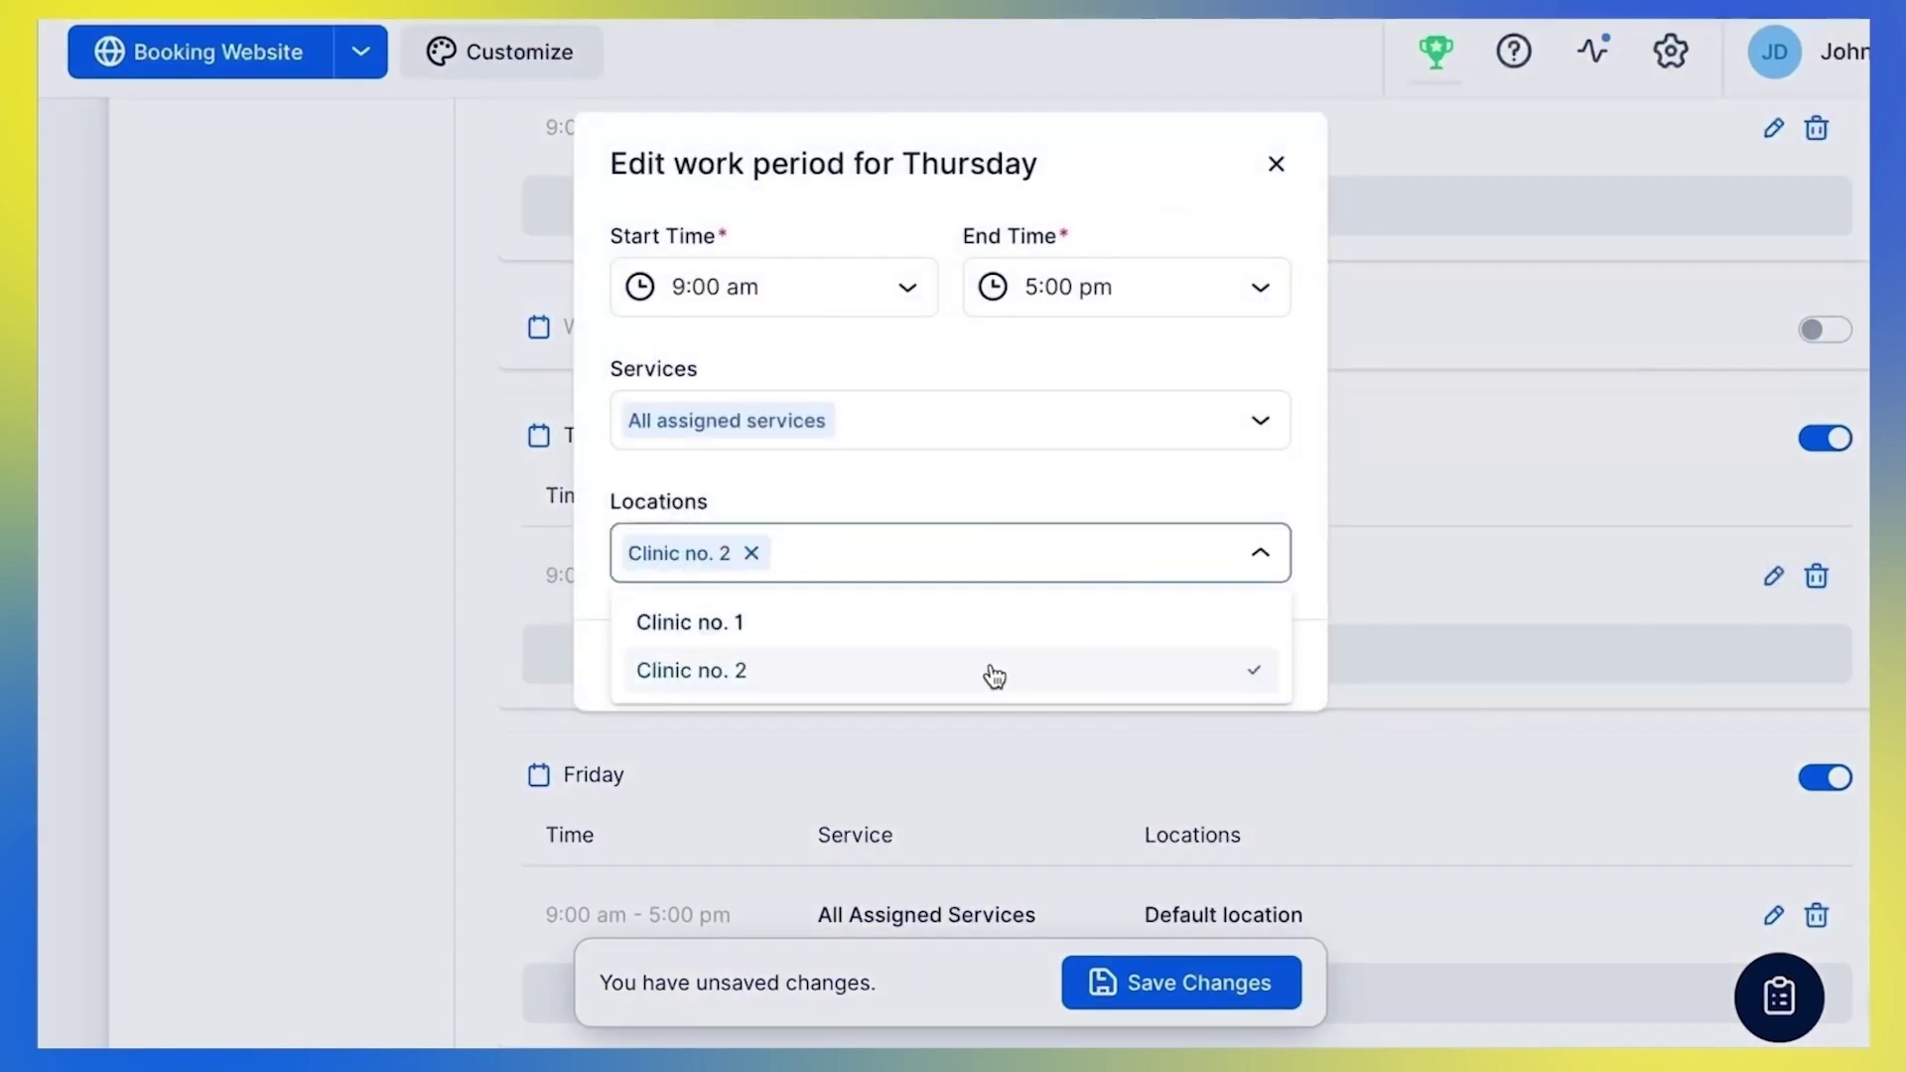
click(1039, 504)
click(1157, 670)
scroll(1373, 723, down, 2)
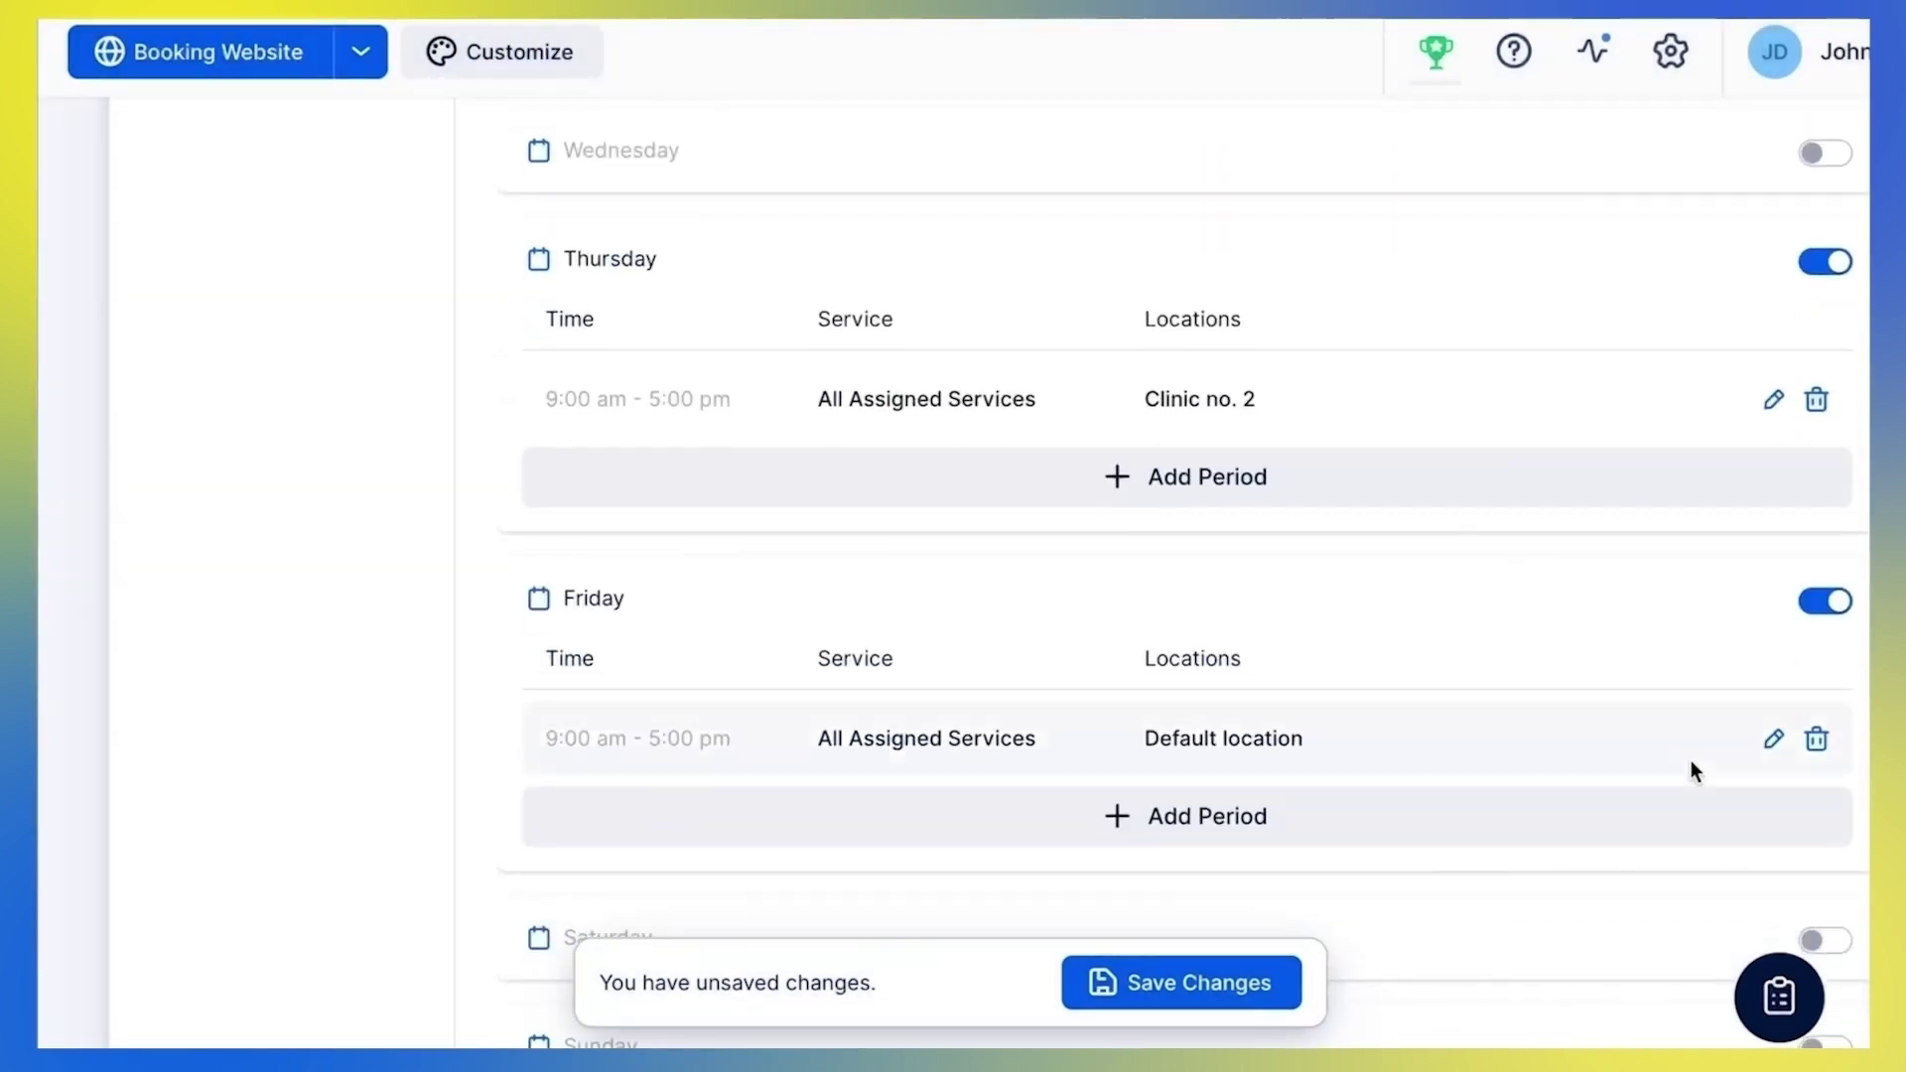
click(1773, 736)
click(962, 553)
click(902, 672)
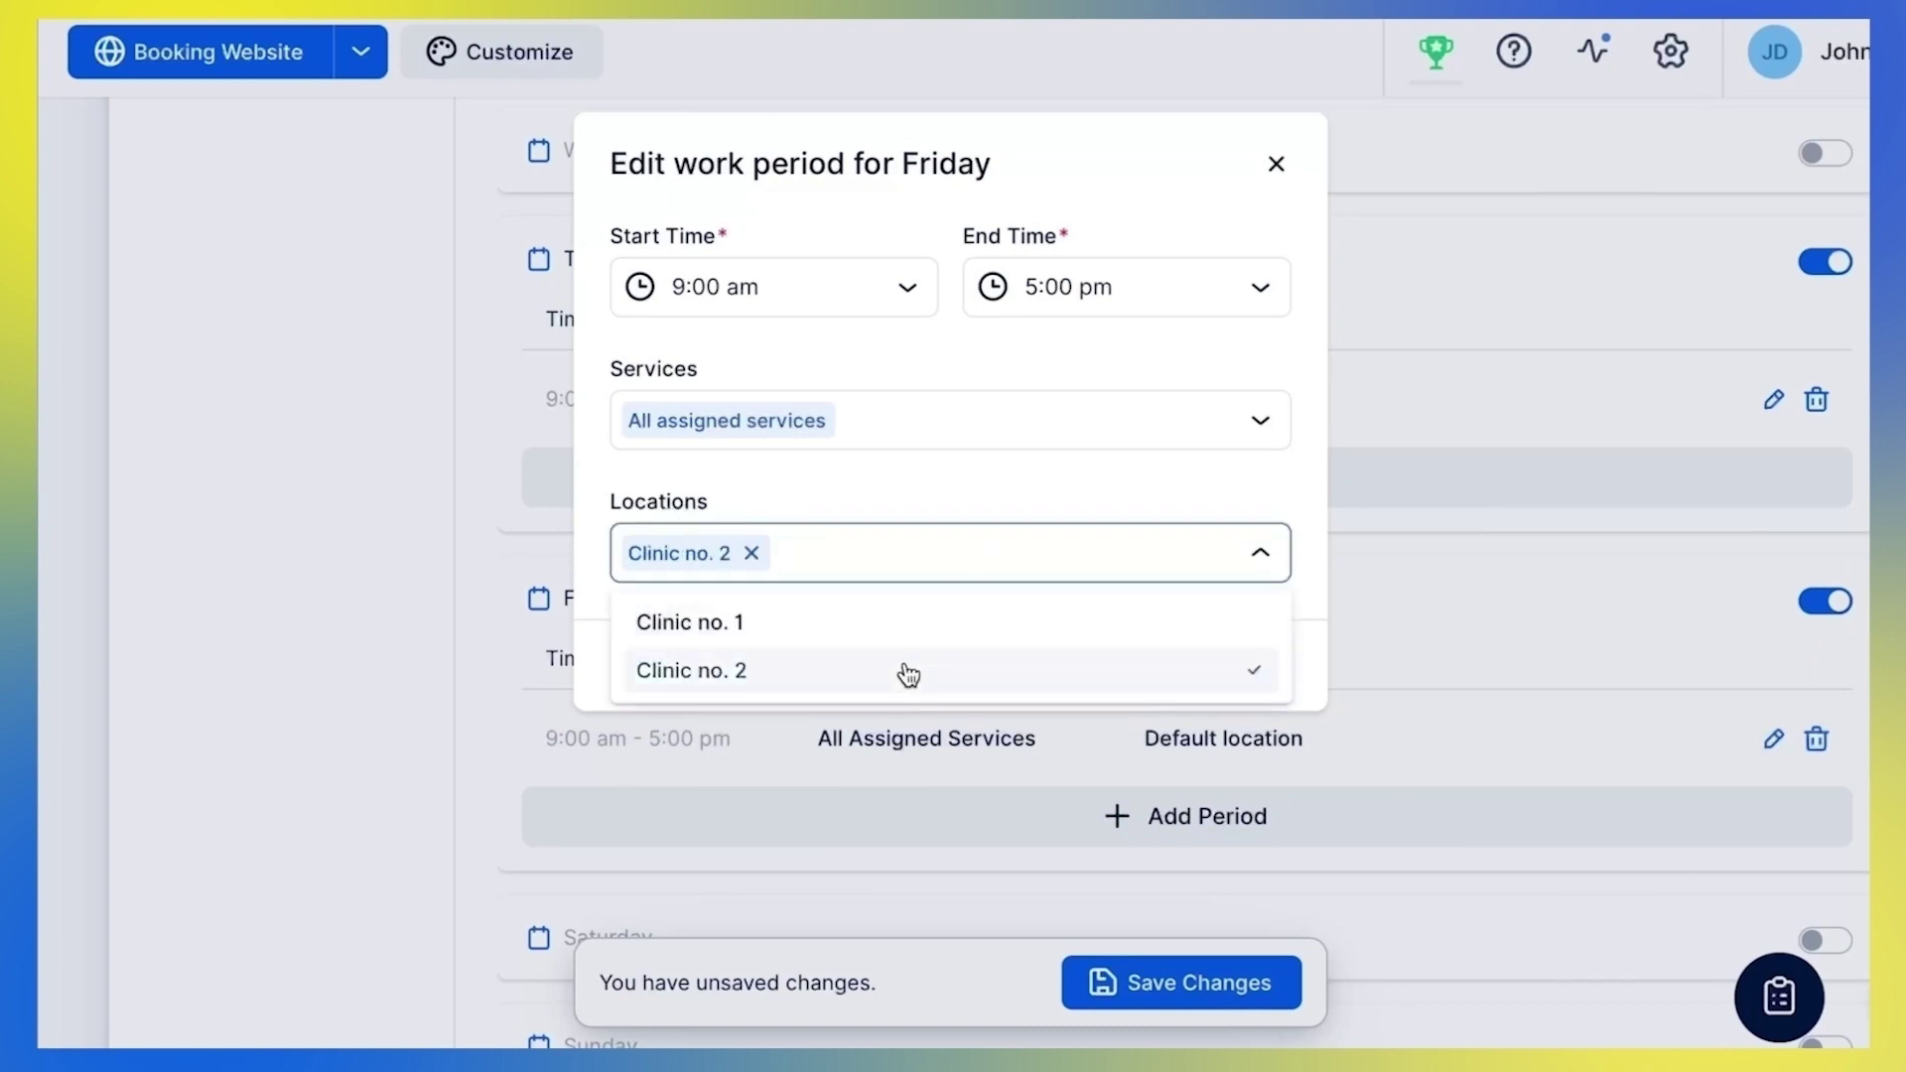
click(1120, 523)
click(1182, 668)
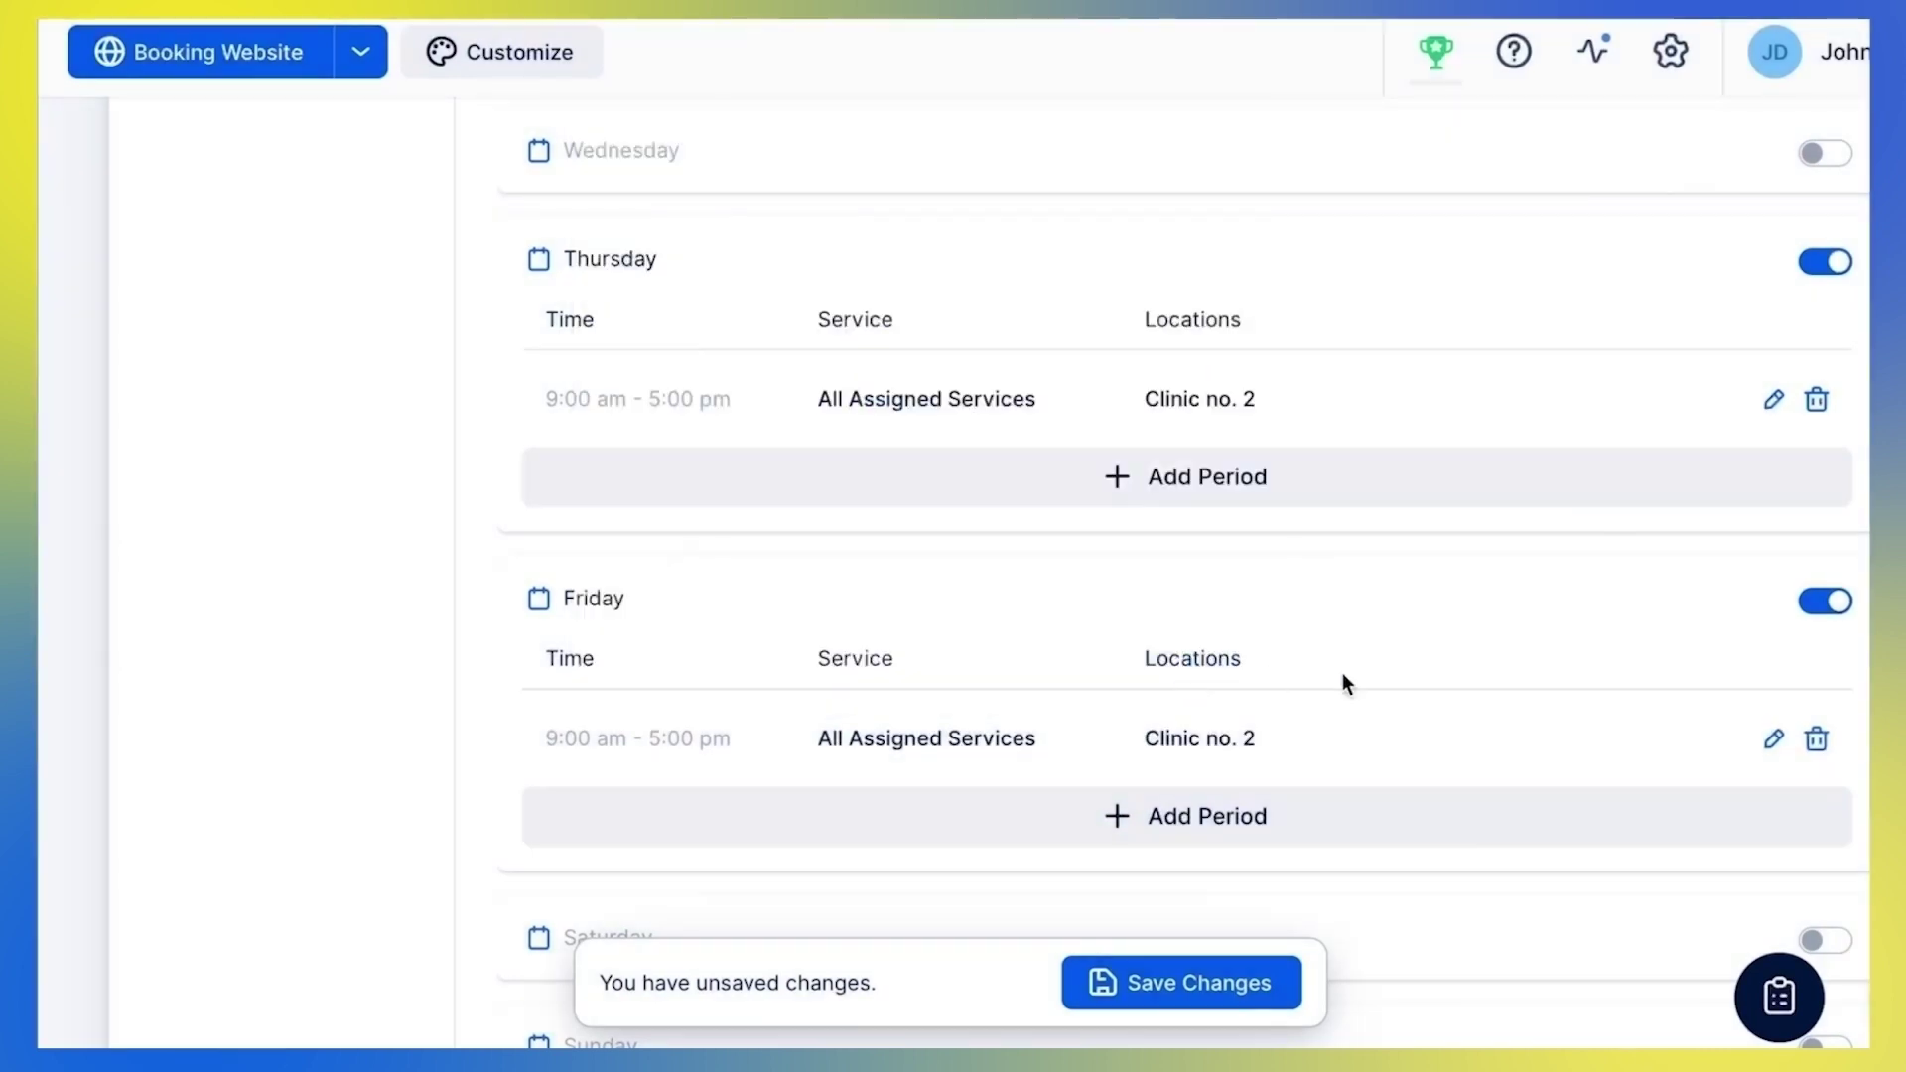
click(1279, 978)
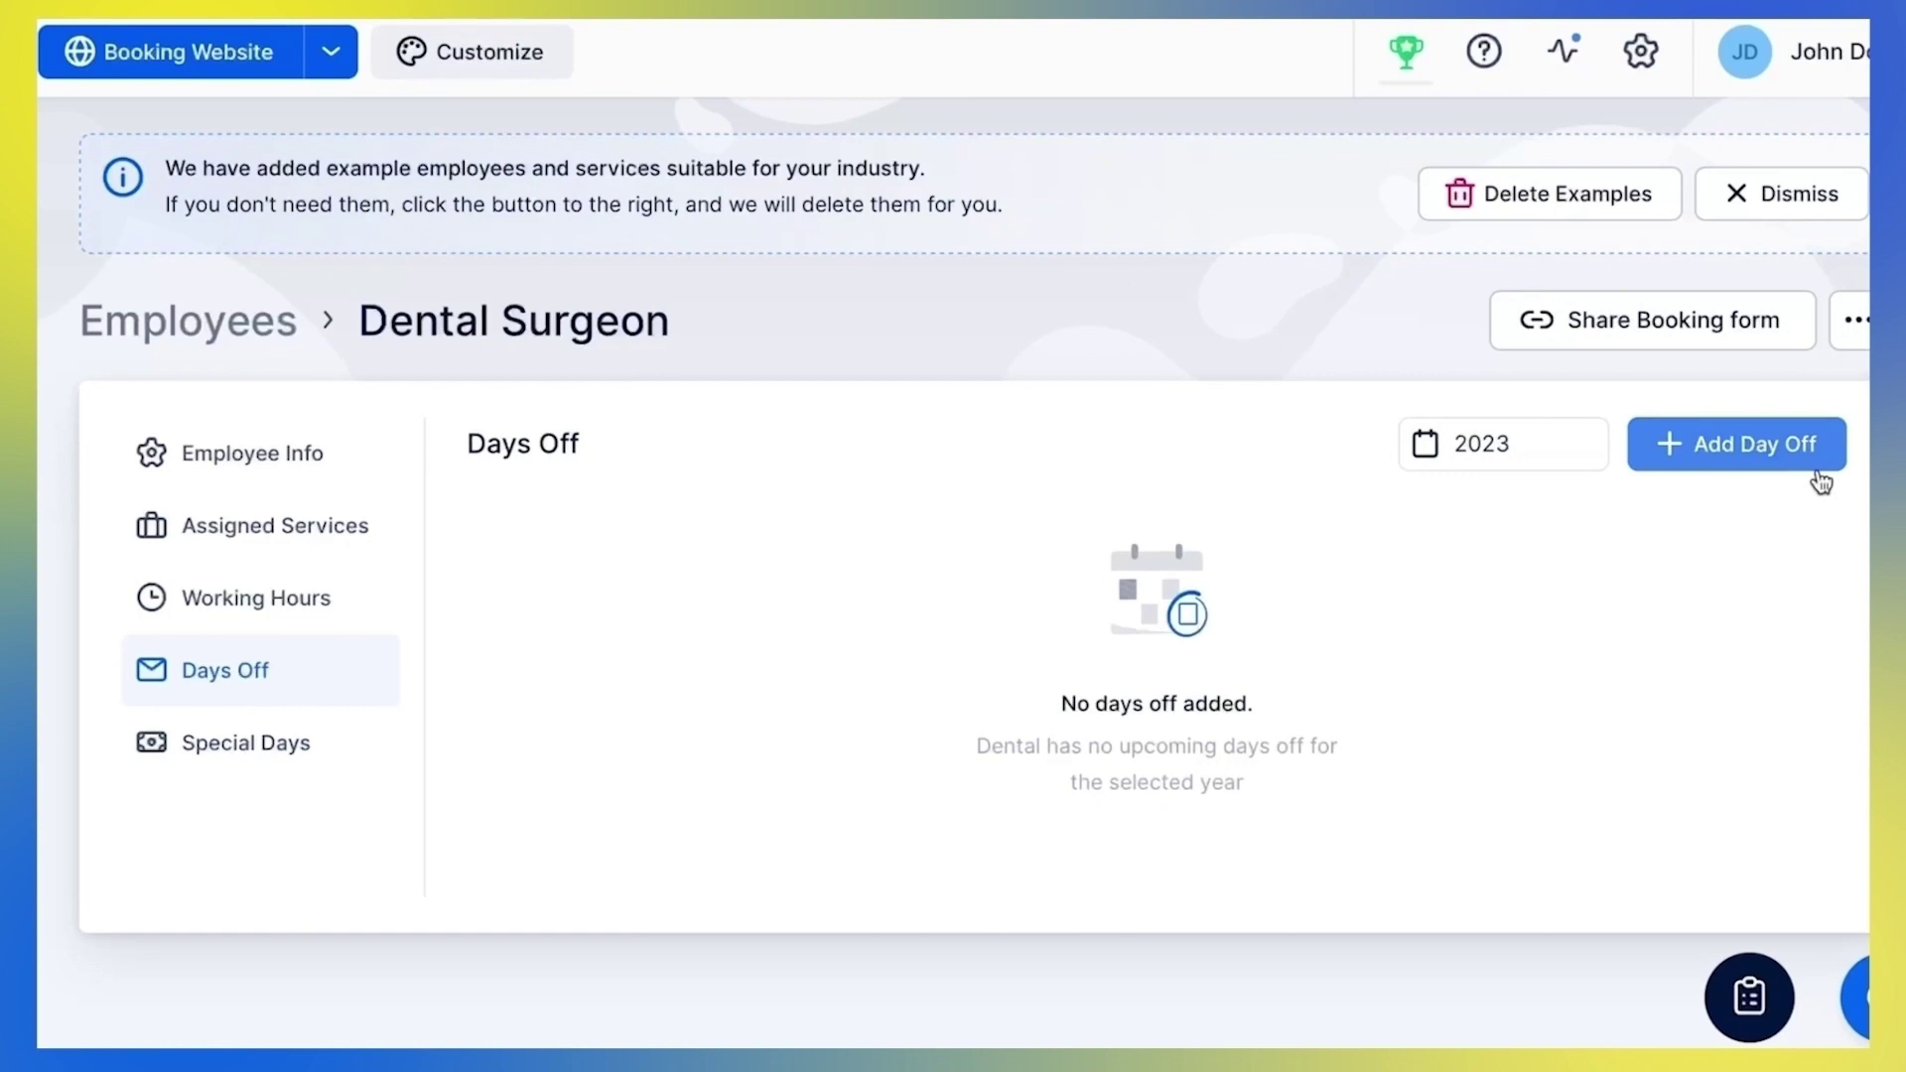
Open and cancel the Dental Surgeon's Add Day Off form, then open and close Add Special Day
click(1822, 484)
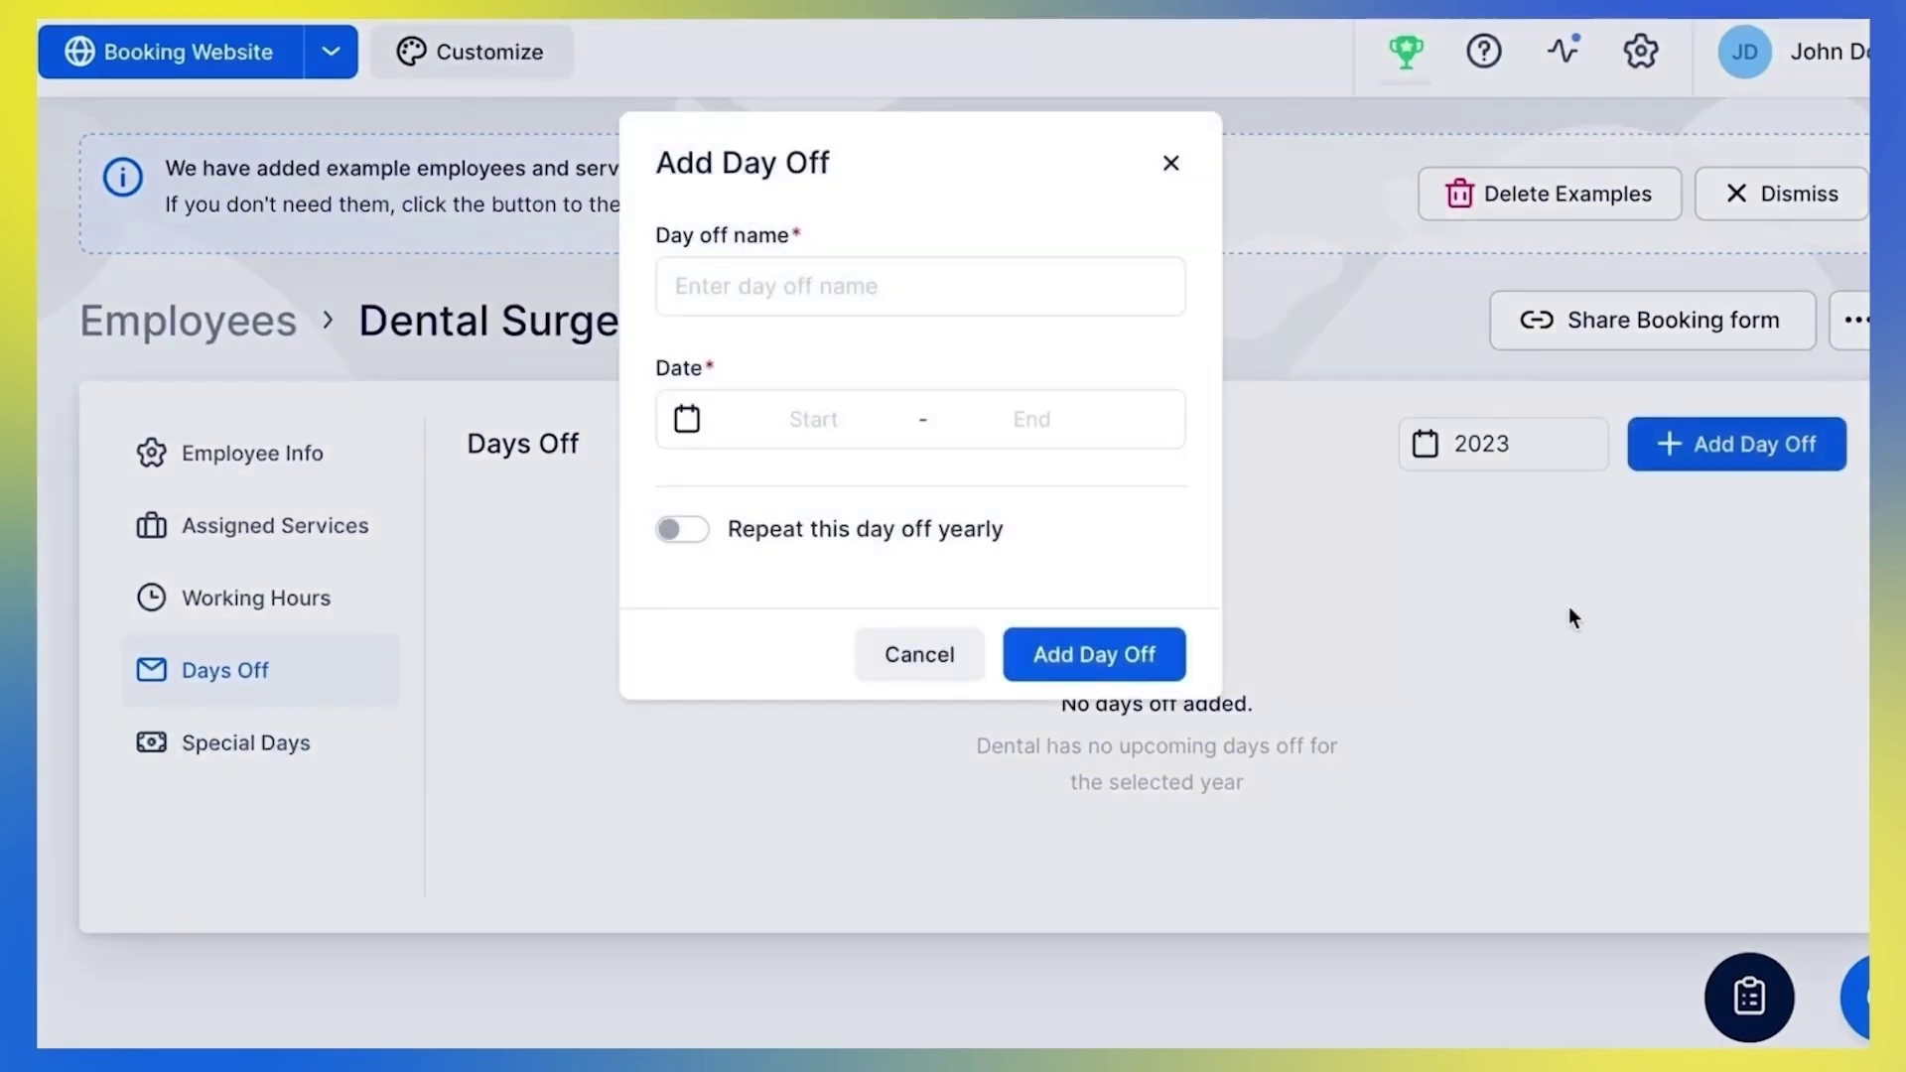
click(919, 661)
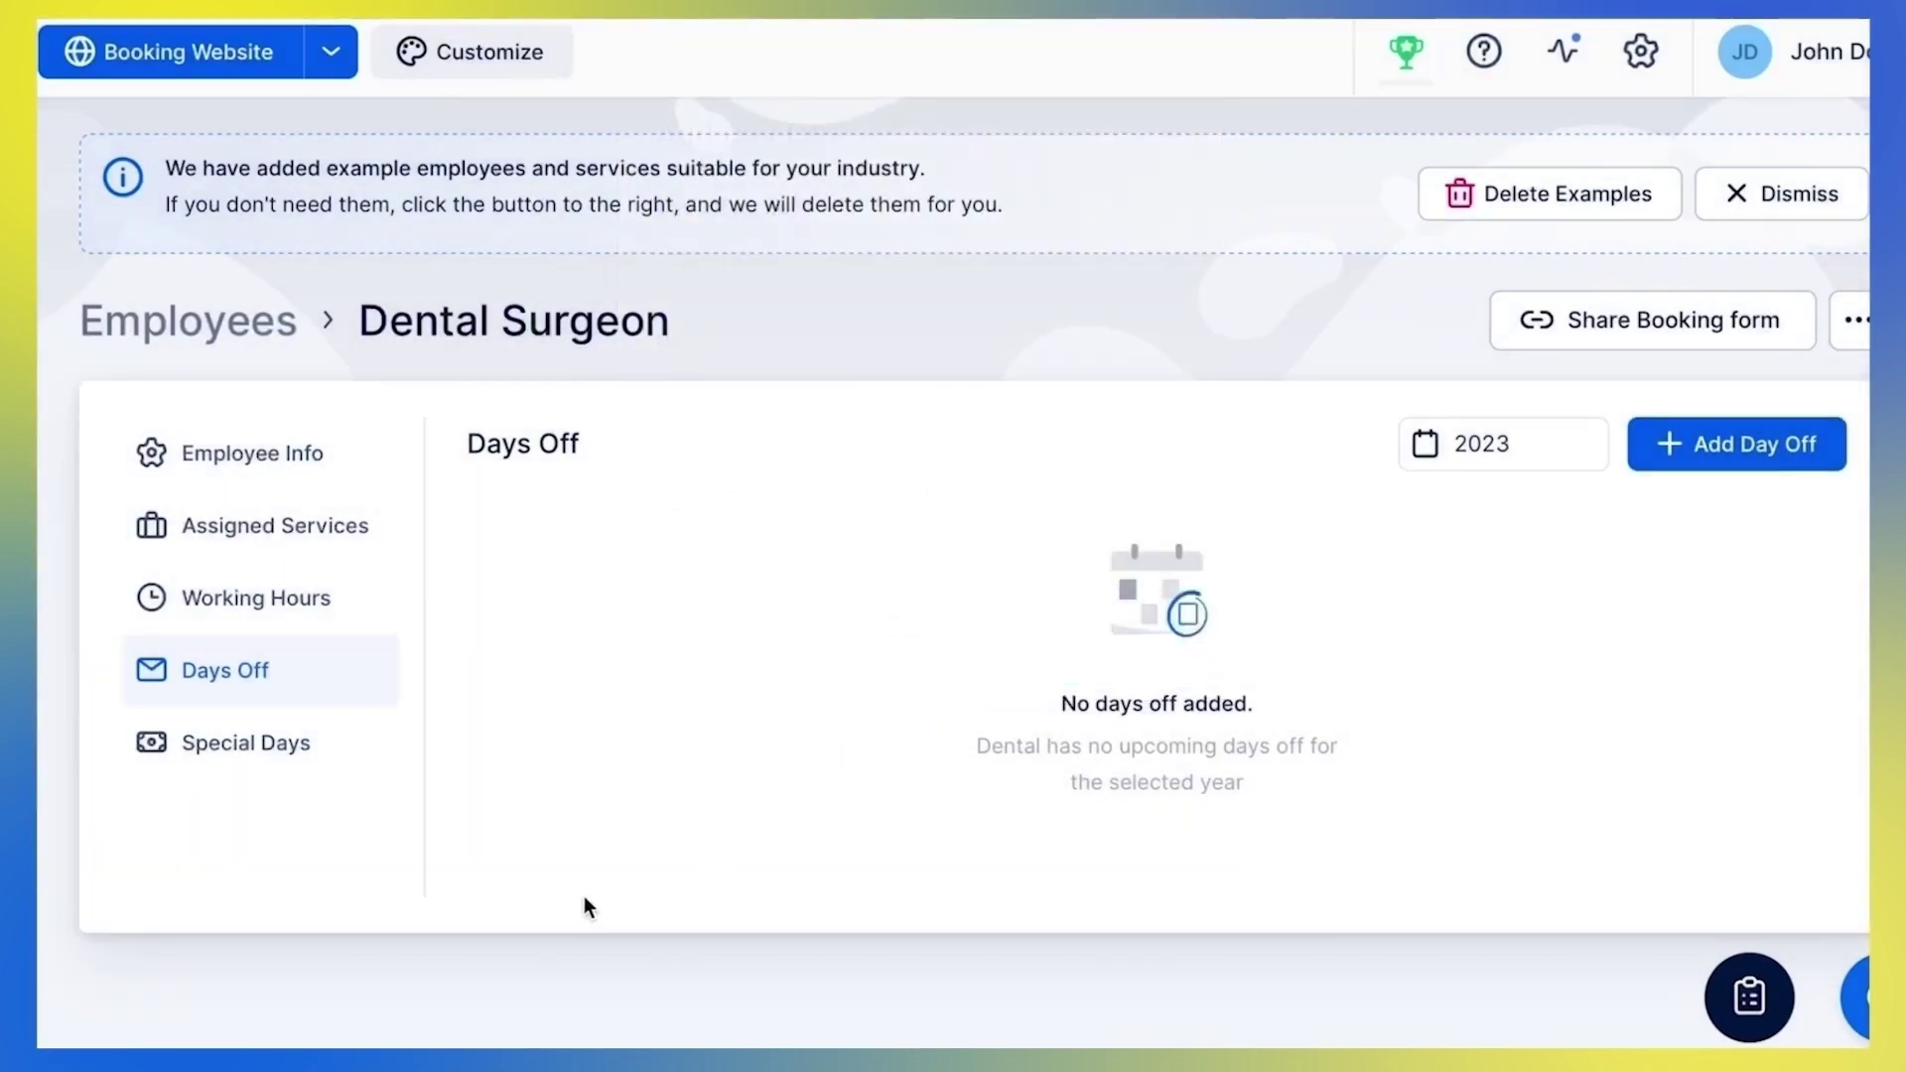
click(380, 764)
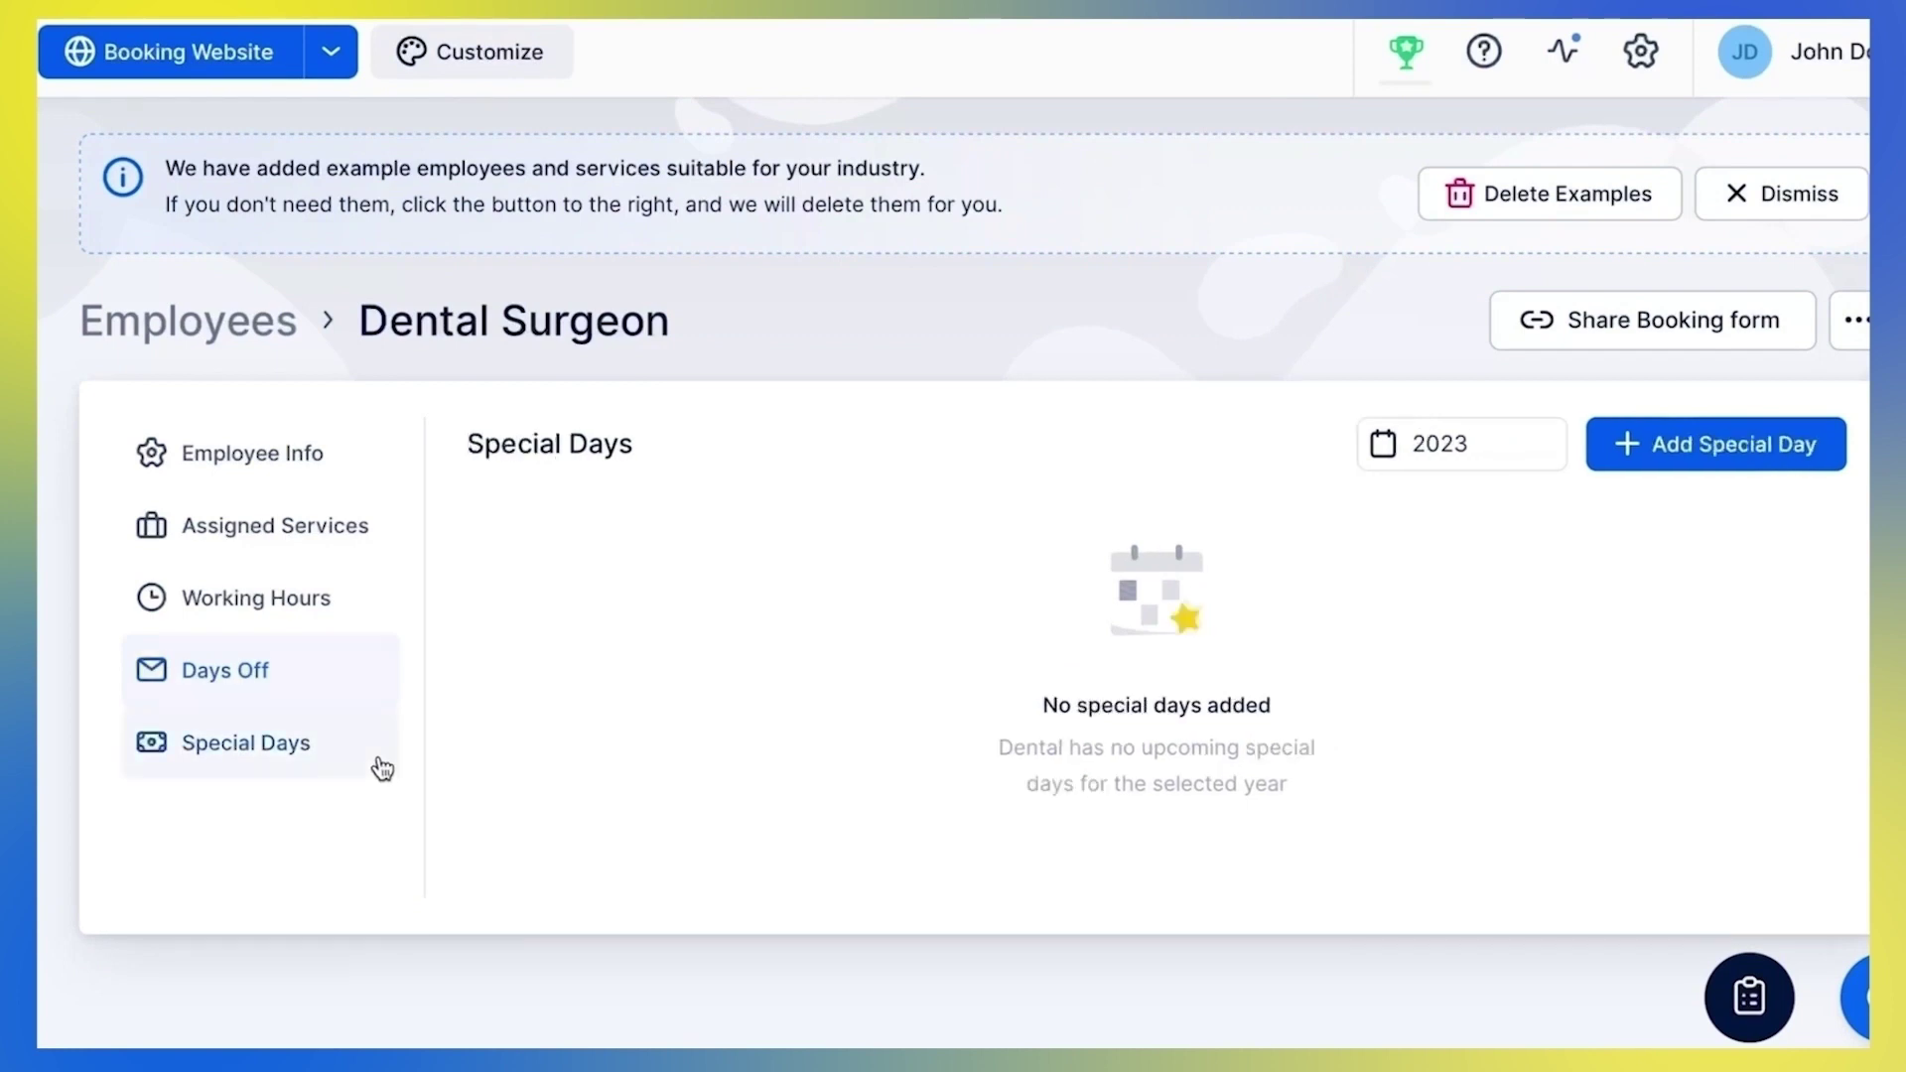
click(1761, 465)
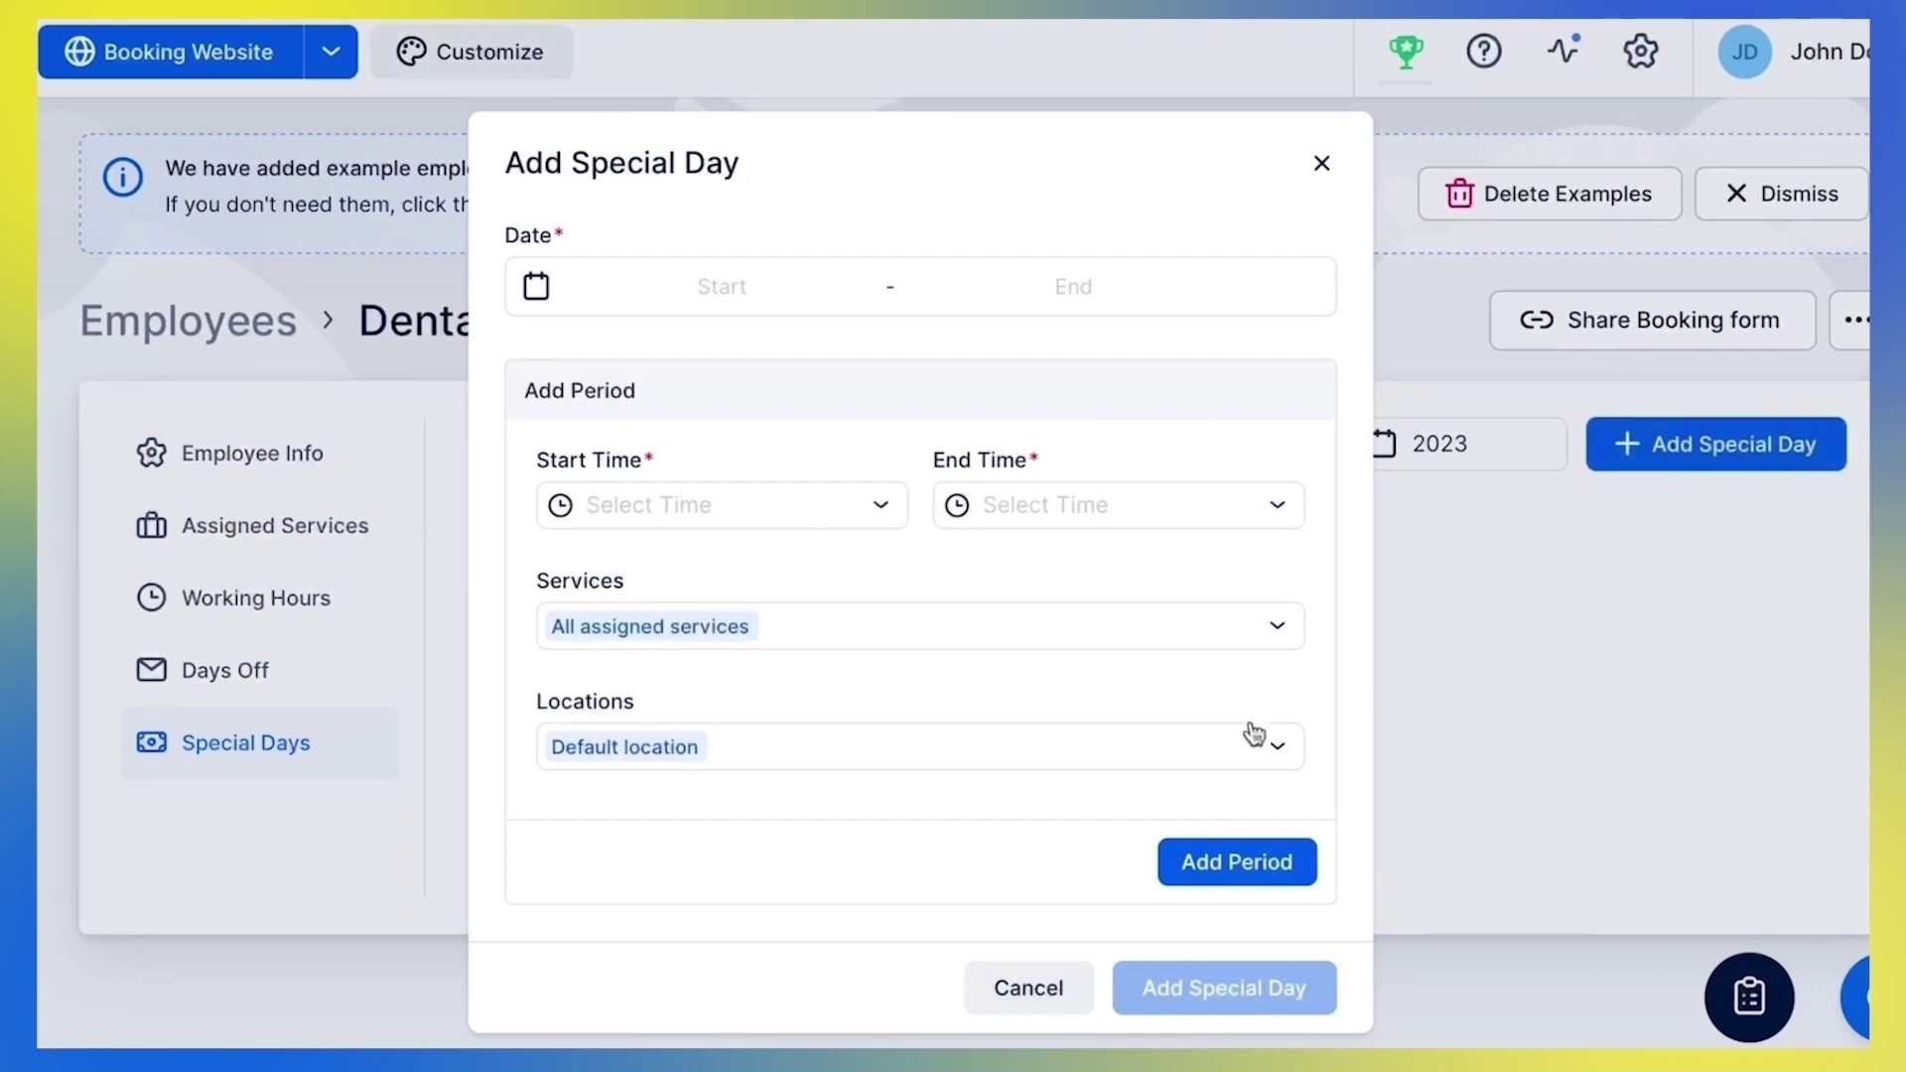
click(1060, 989)
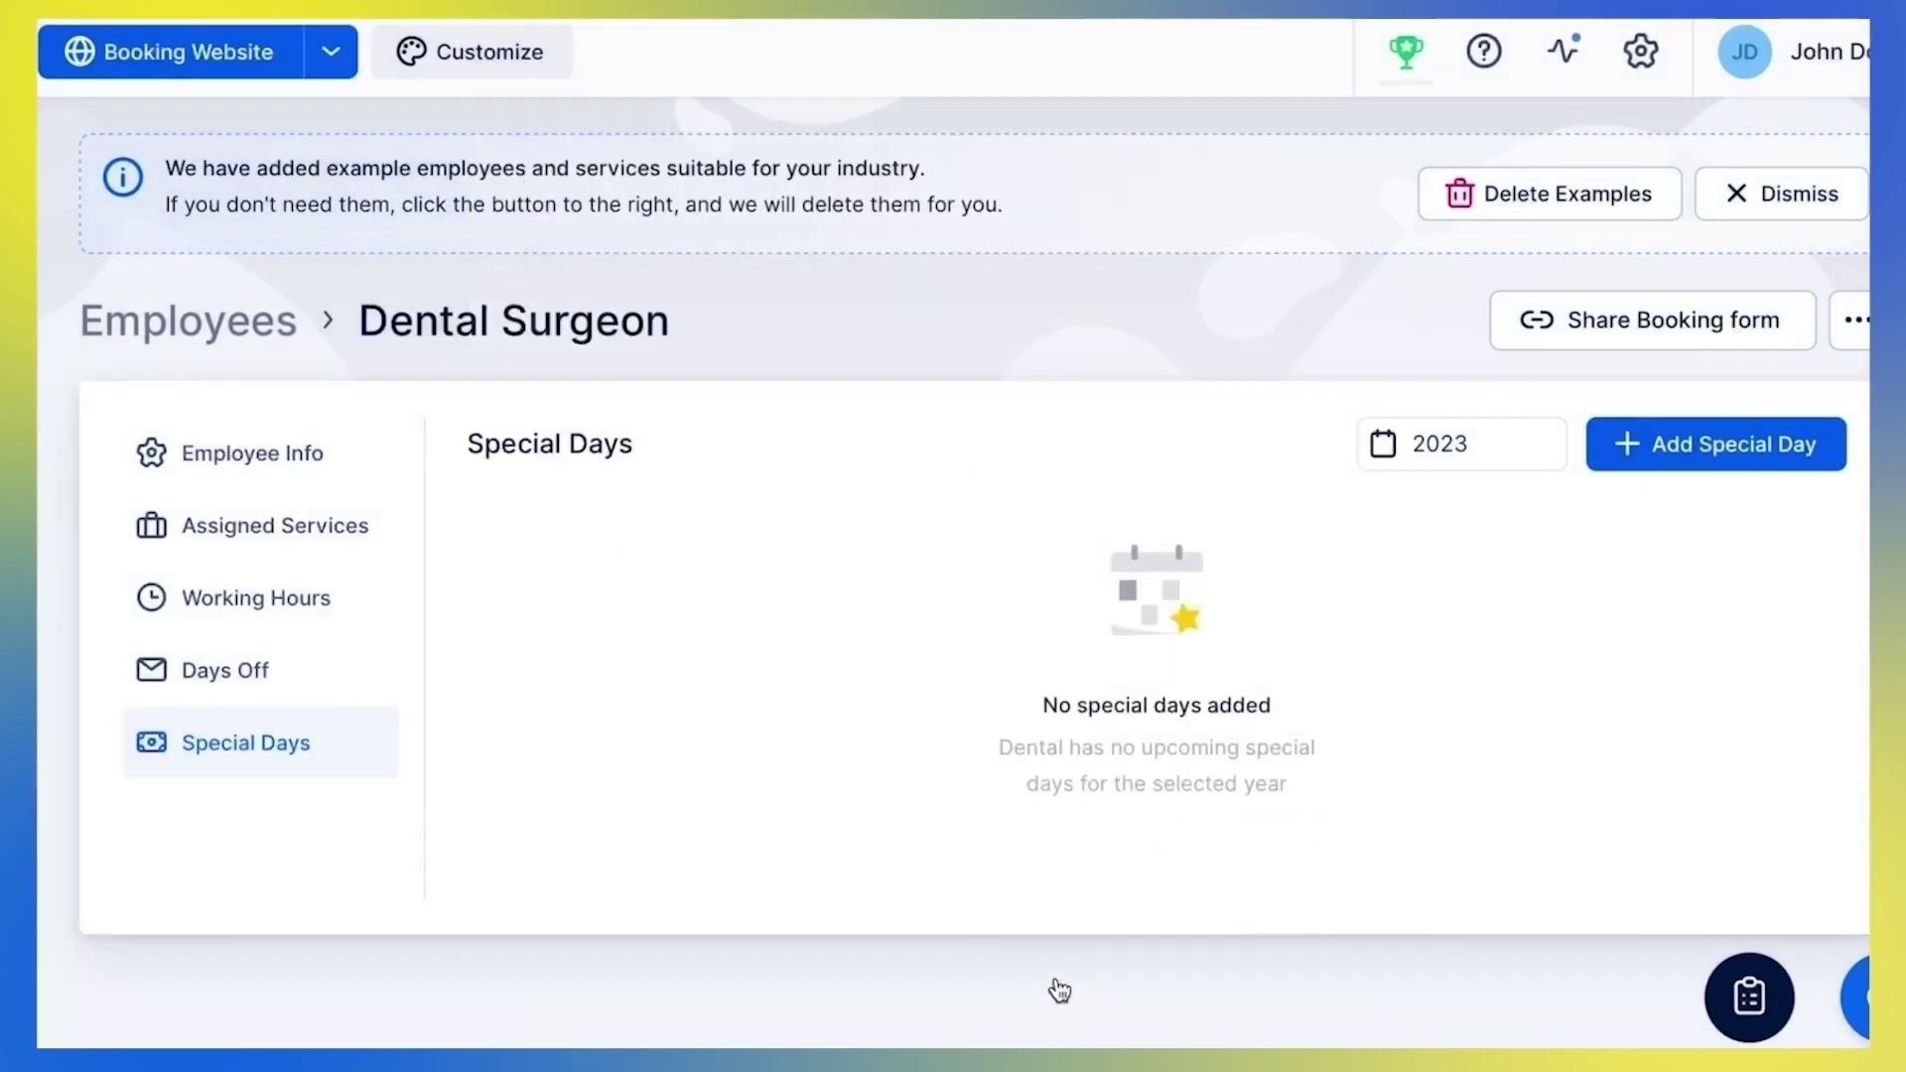
click(1644, 53)
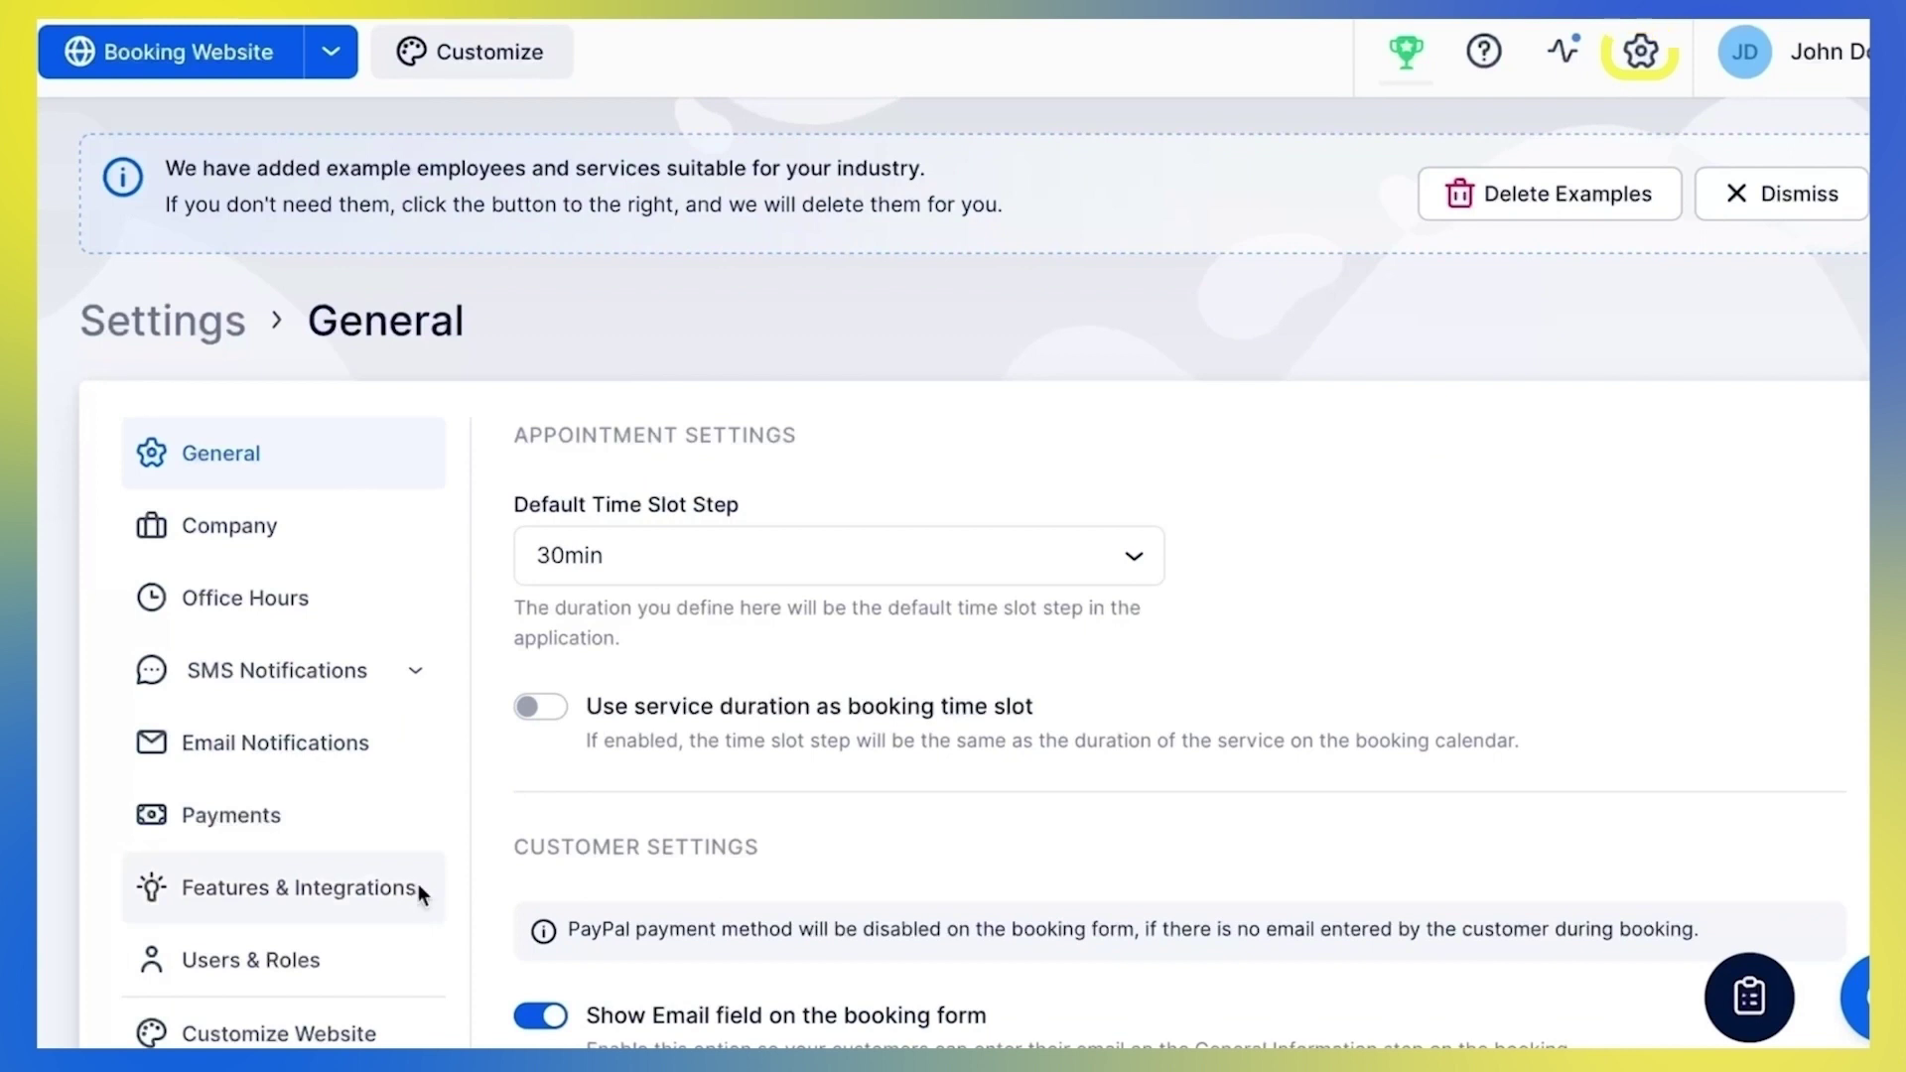
Scroll through the Features & Integrations settings down to the Special Days card
click(419, 884)
scroll(780, 794, down, 4)
scroll(785, 795, down, 10)
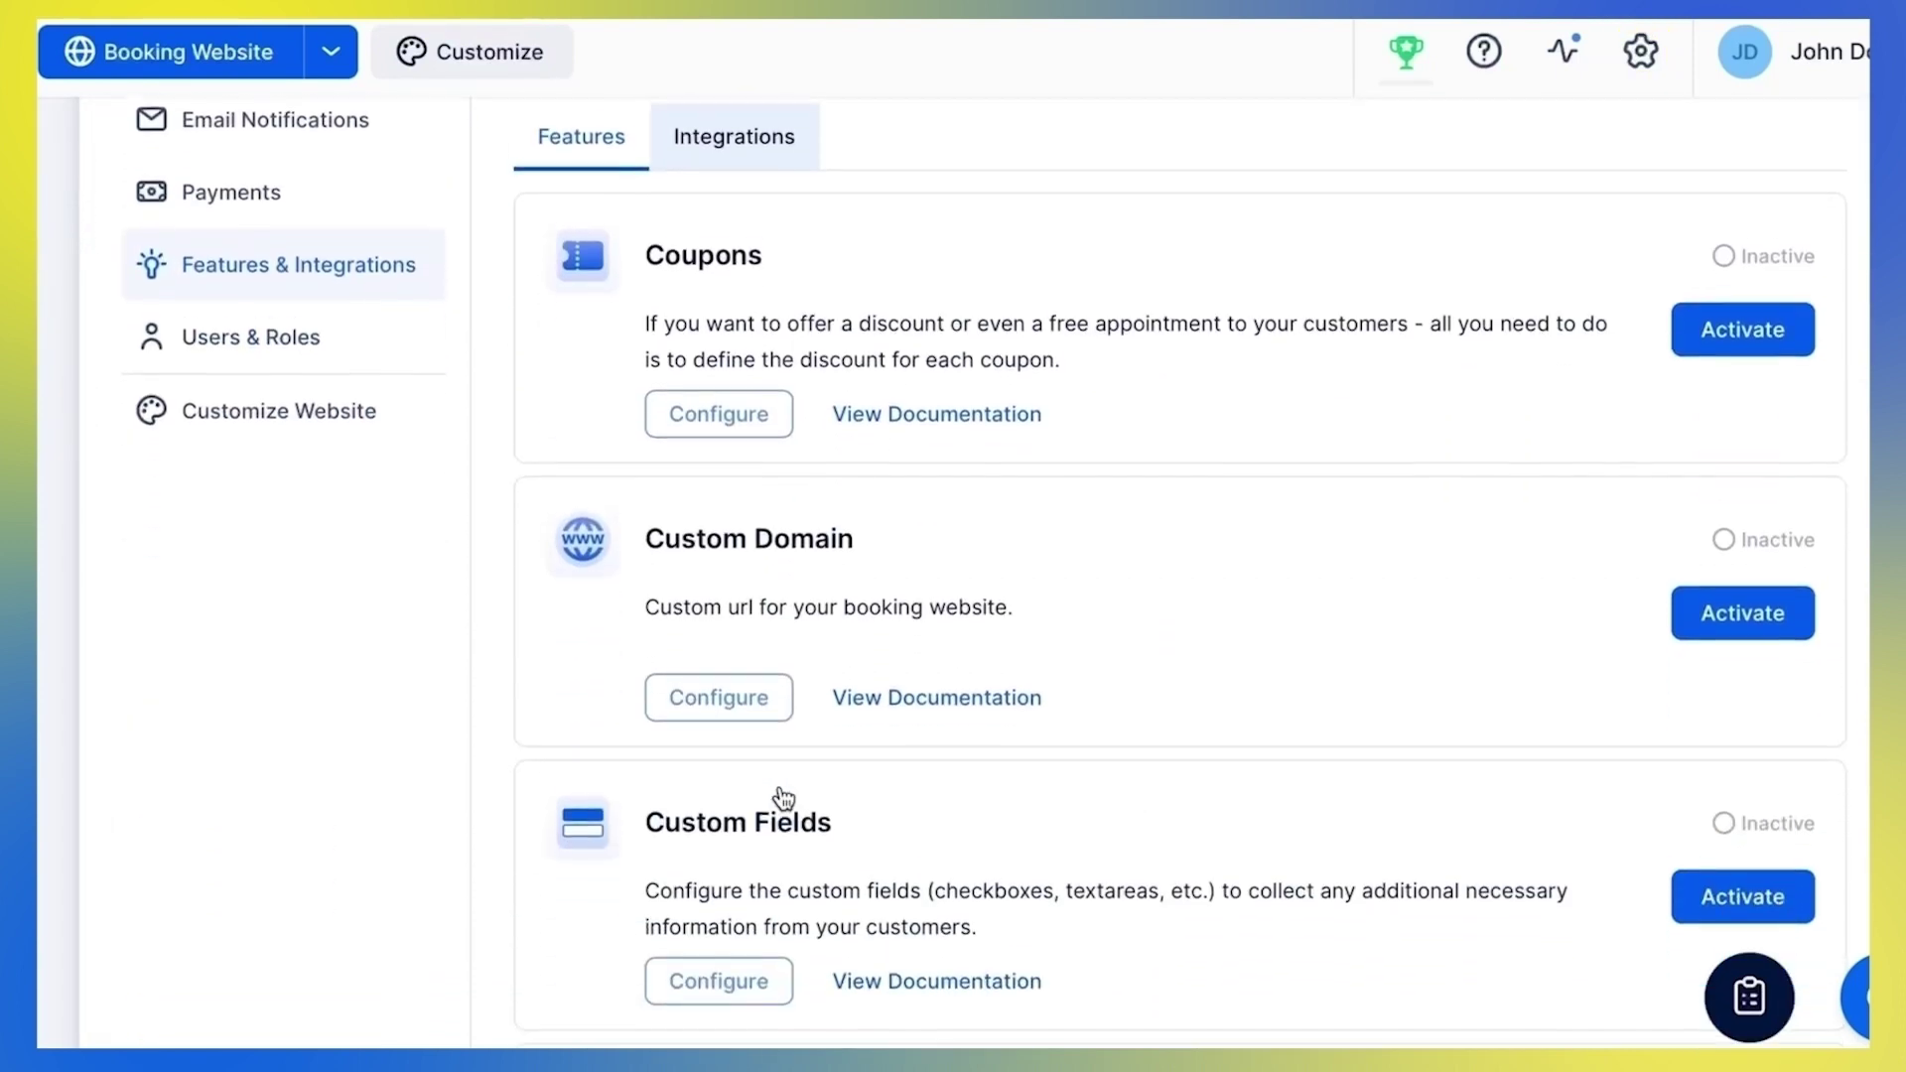
scroll(784, 797, down, 15)
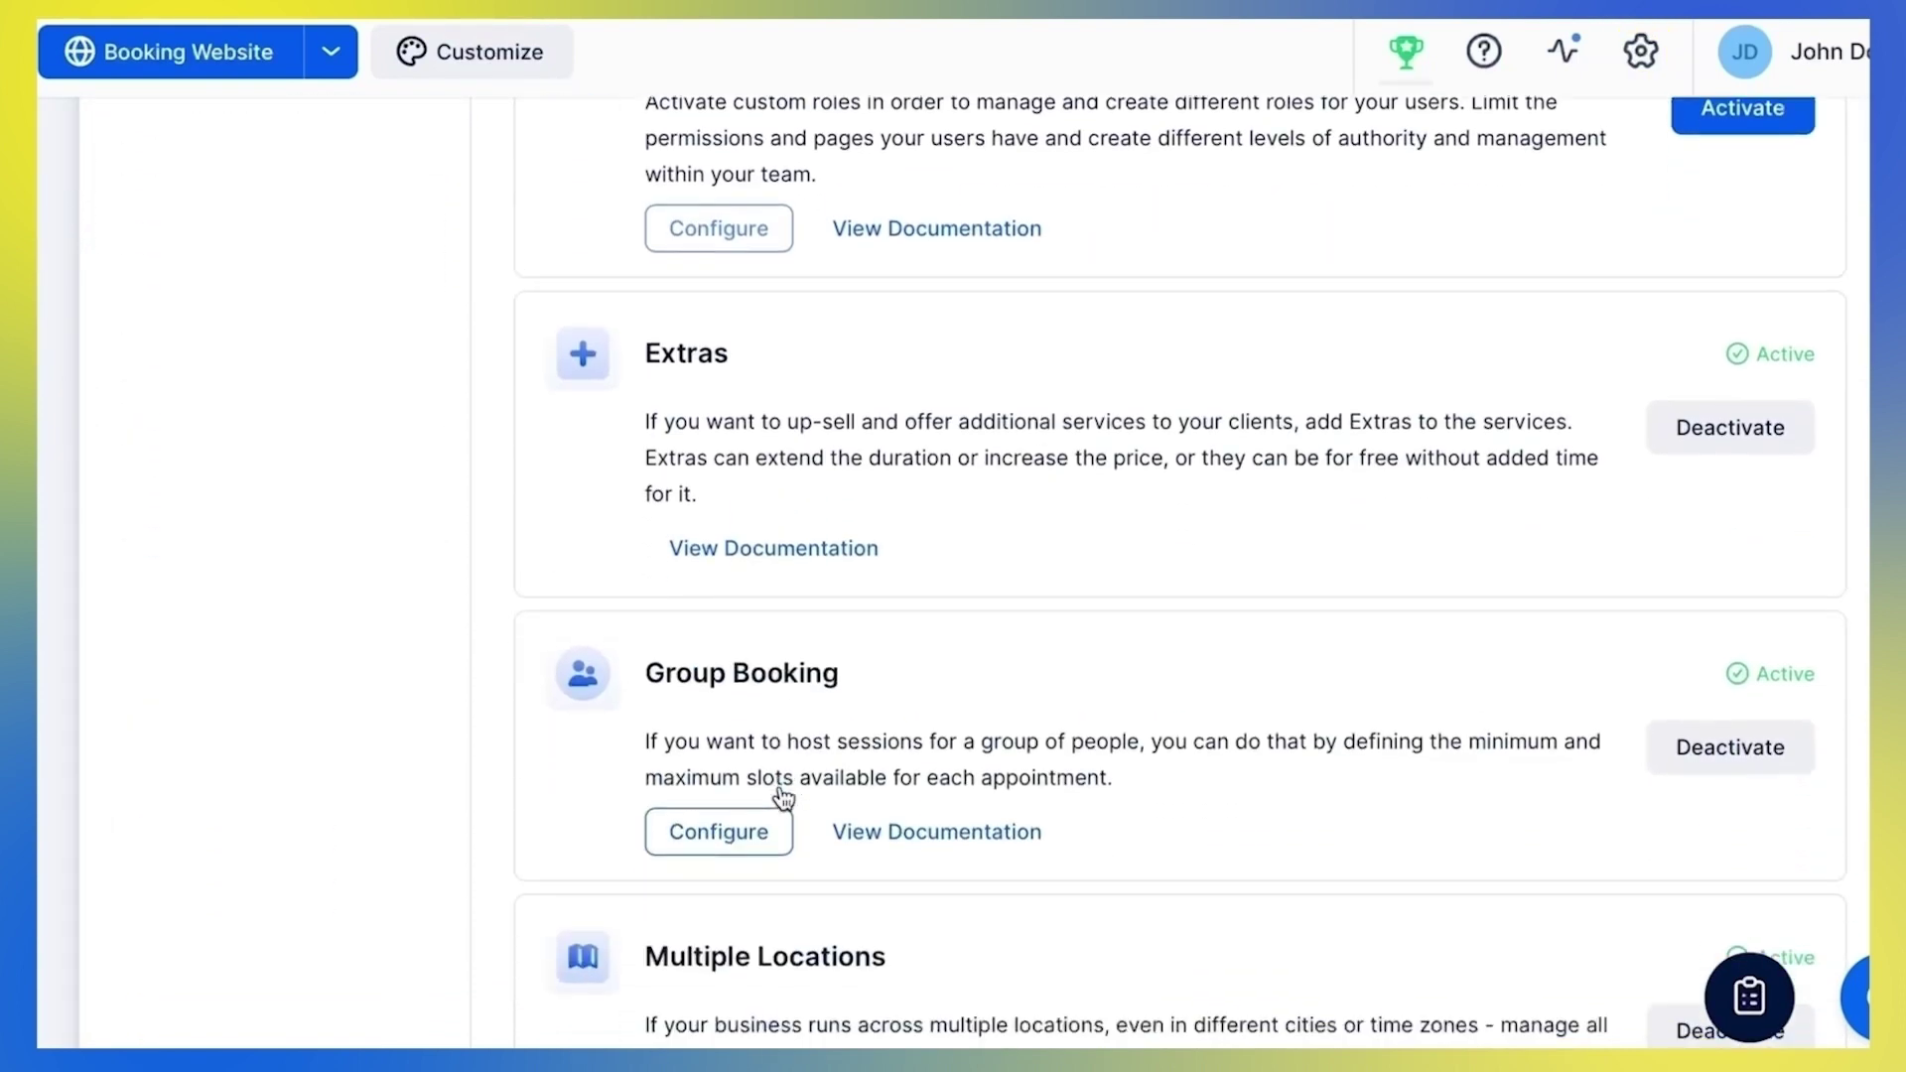
scroll(781, 797, down, 4)
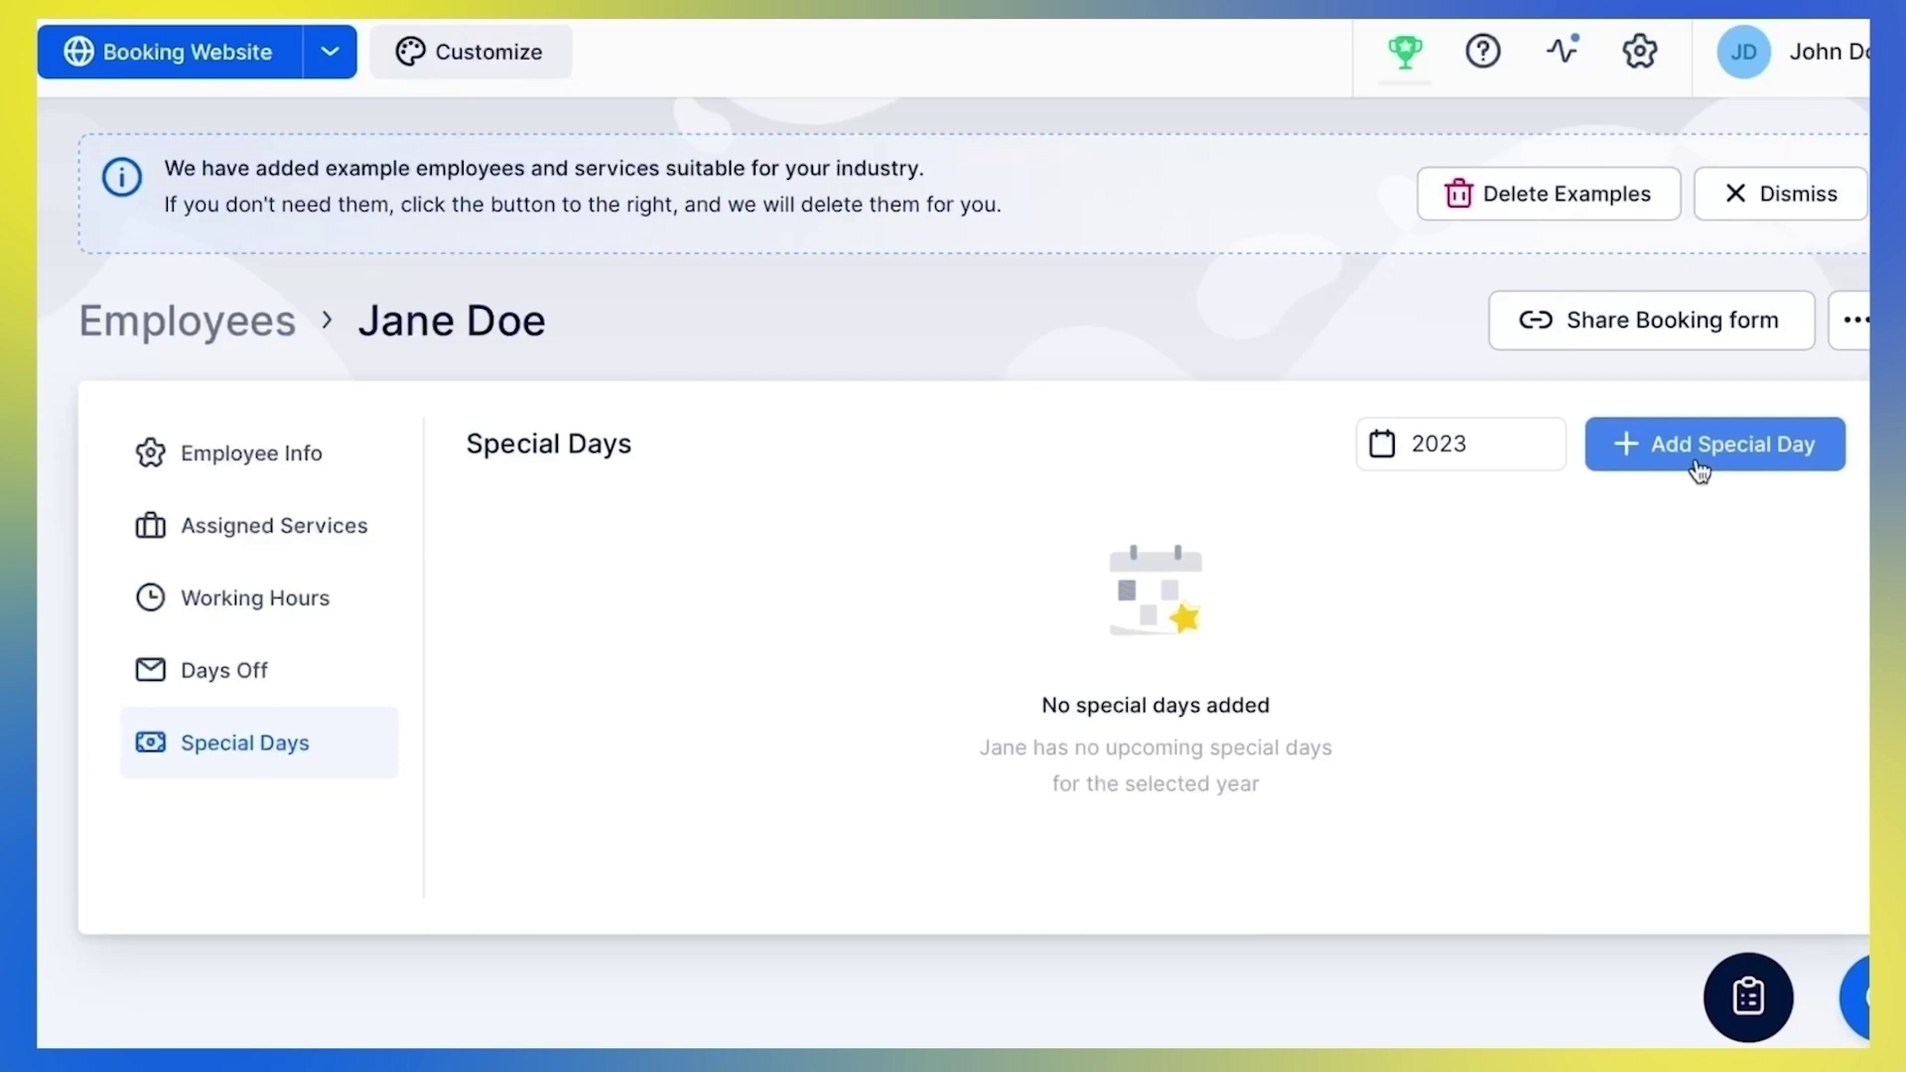
Start a new special day dated March 6–10, 2023
click(1699, 471)
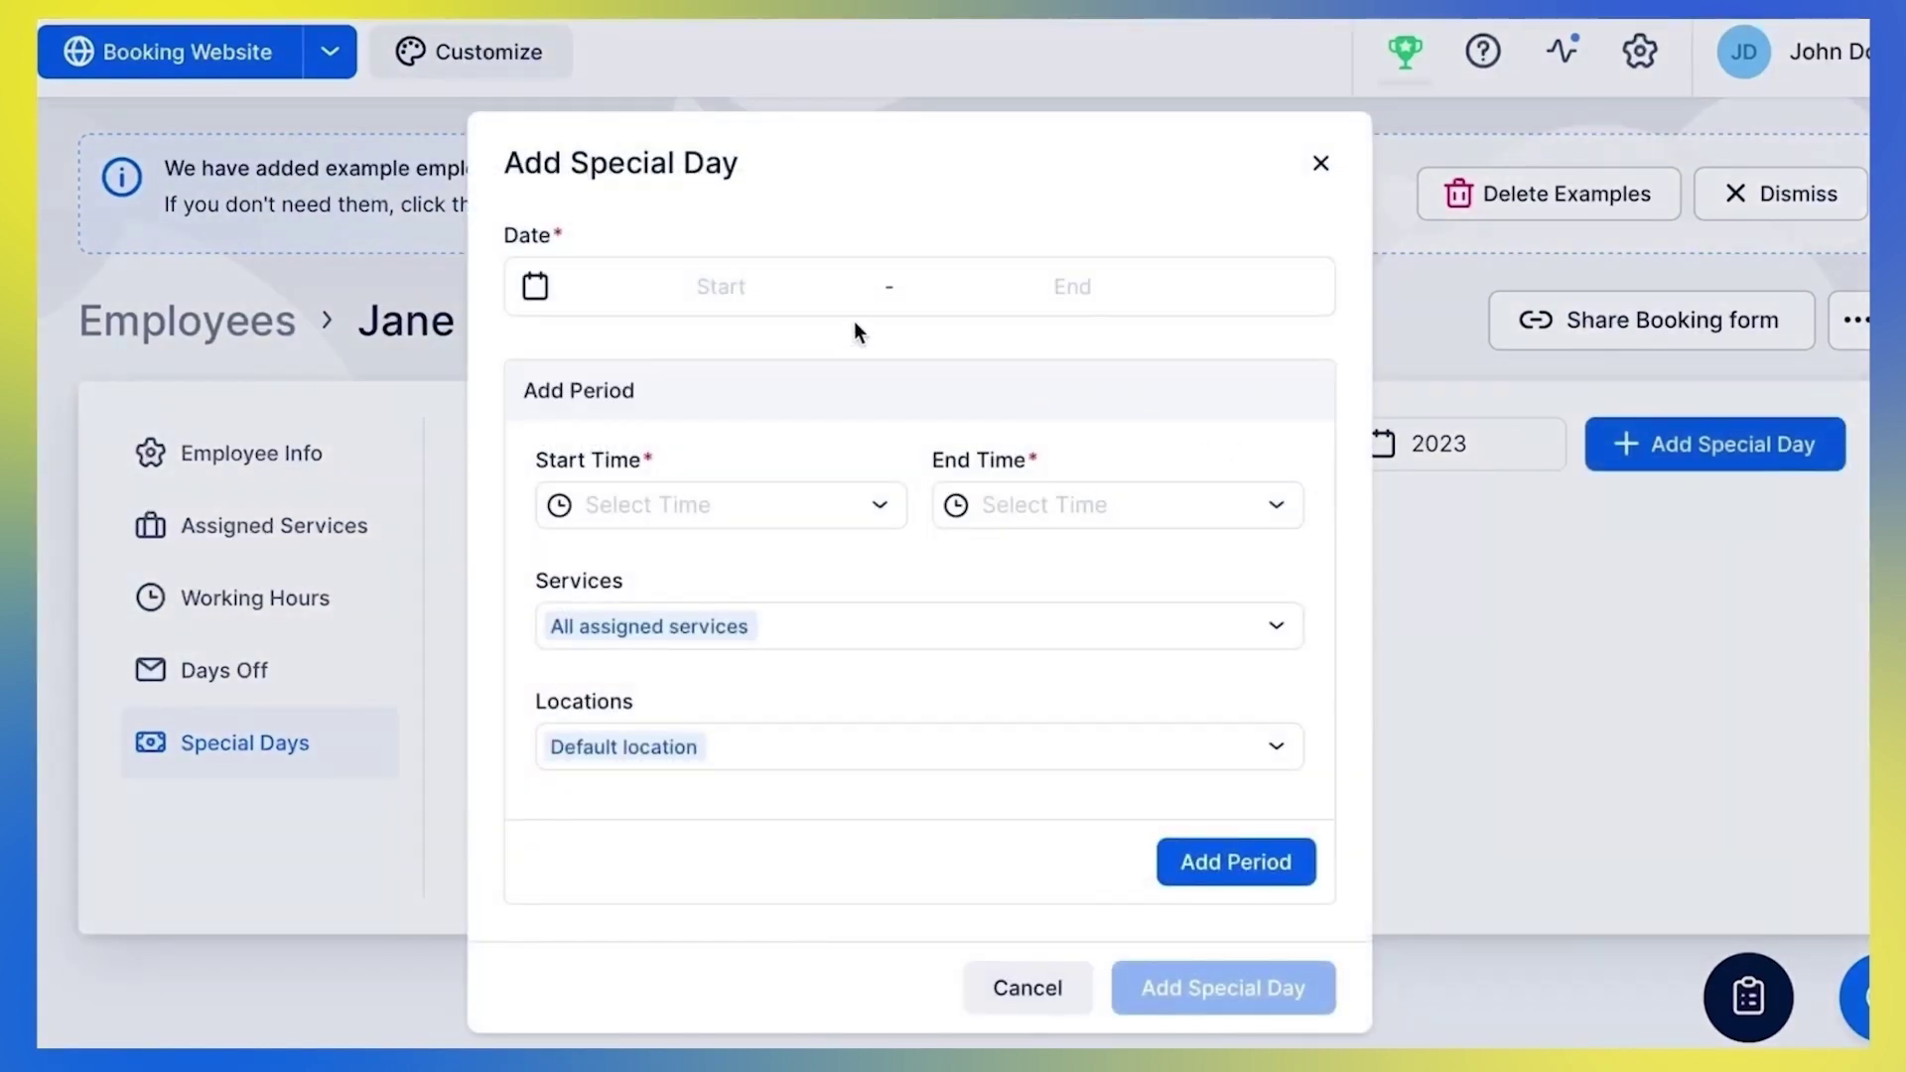
click(817, 298)
click(562, 542)
click(810, 541)
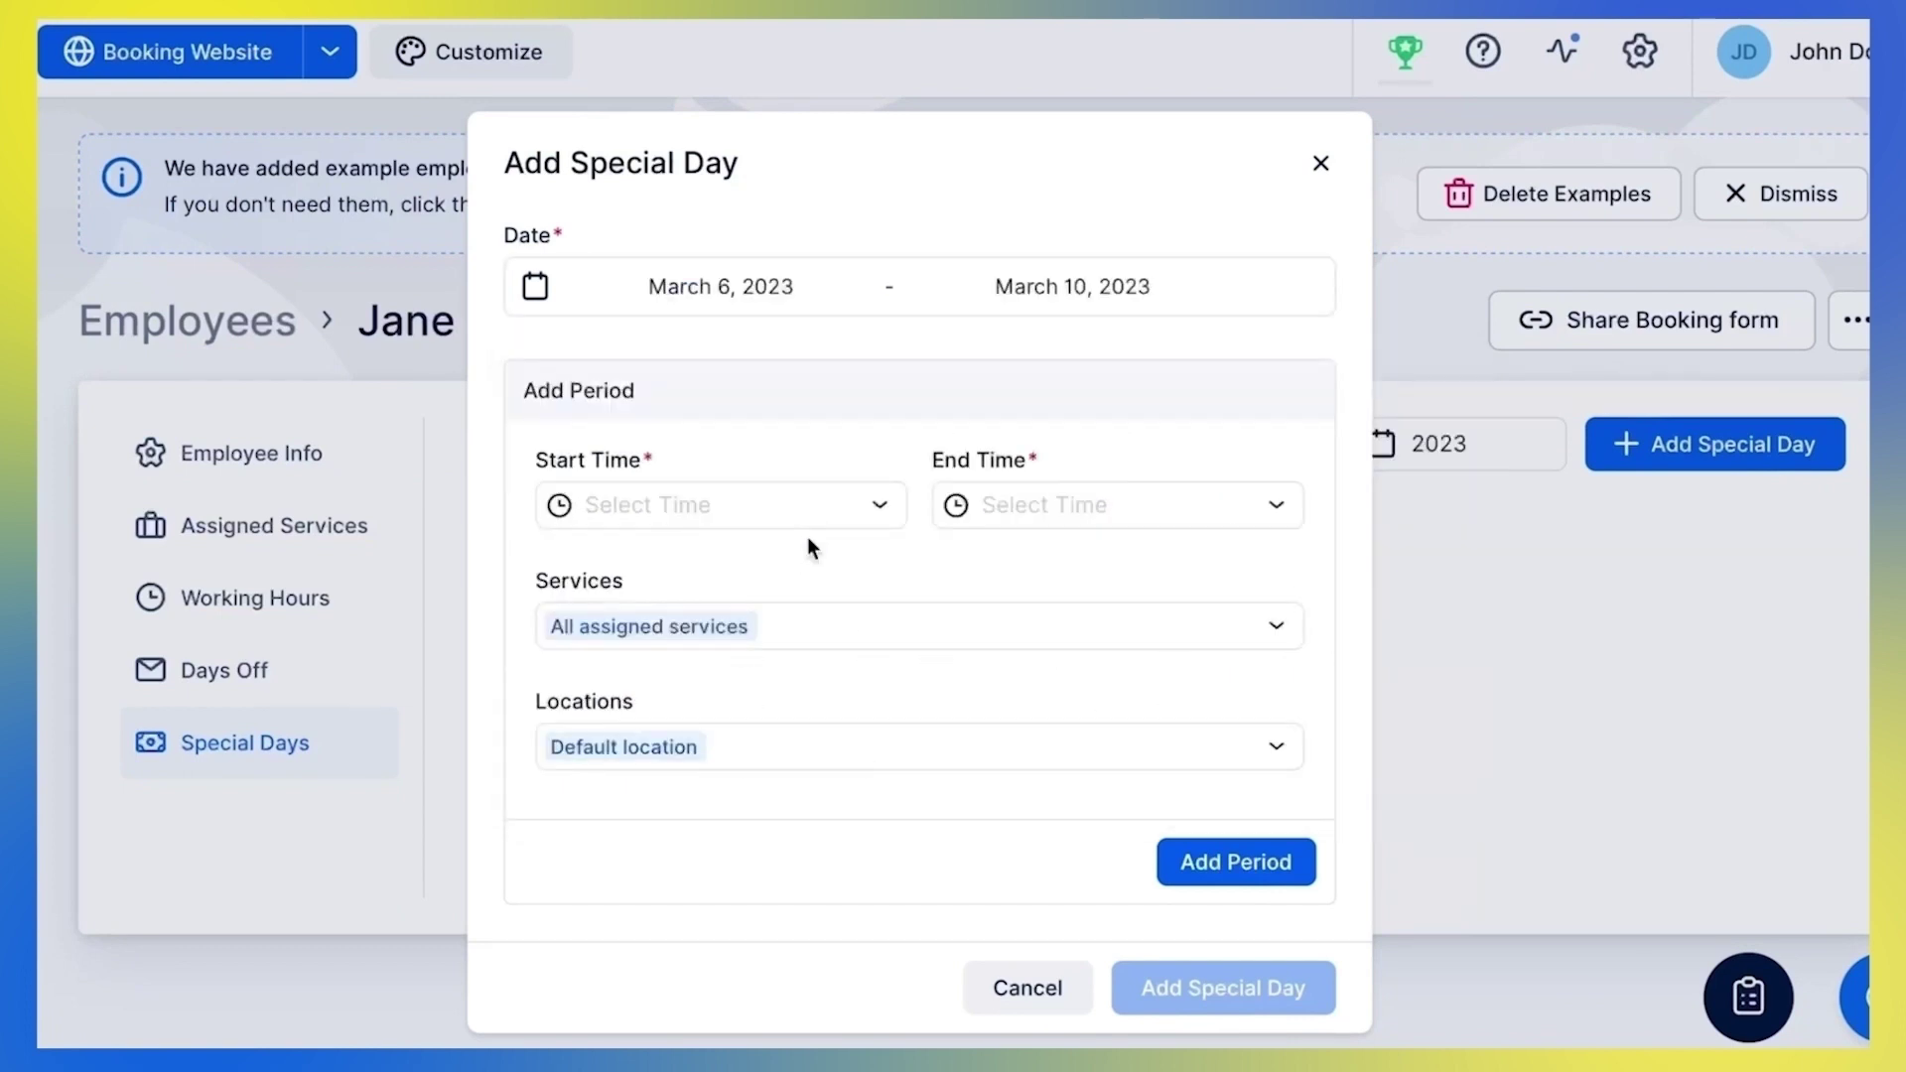
Add a 9:00 am to 3:00 pm working period to the special day
click(795, 522)
scroll(749, 753, down, 4)
scroll(753, 757, down, 2)
click(715, 839)
click(1068, 506)
scroll(1050, 765, down, 3)
click(1039, 918)
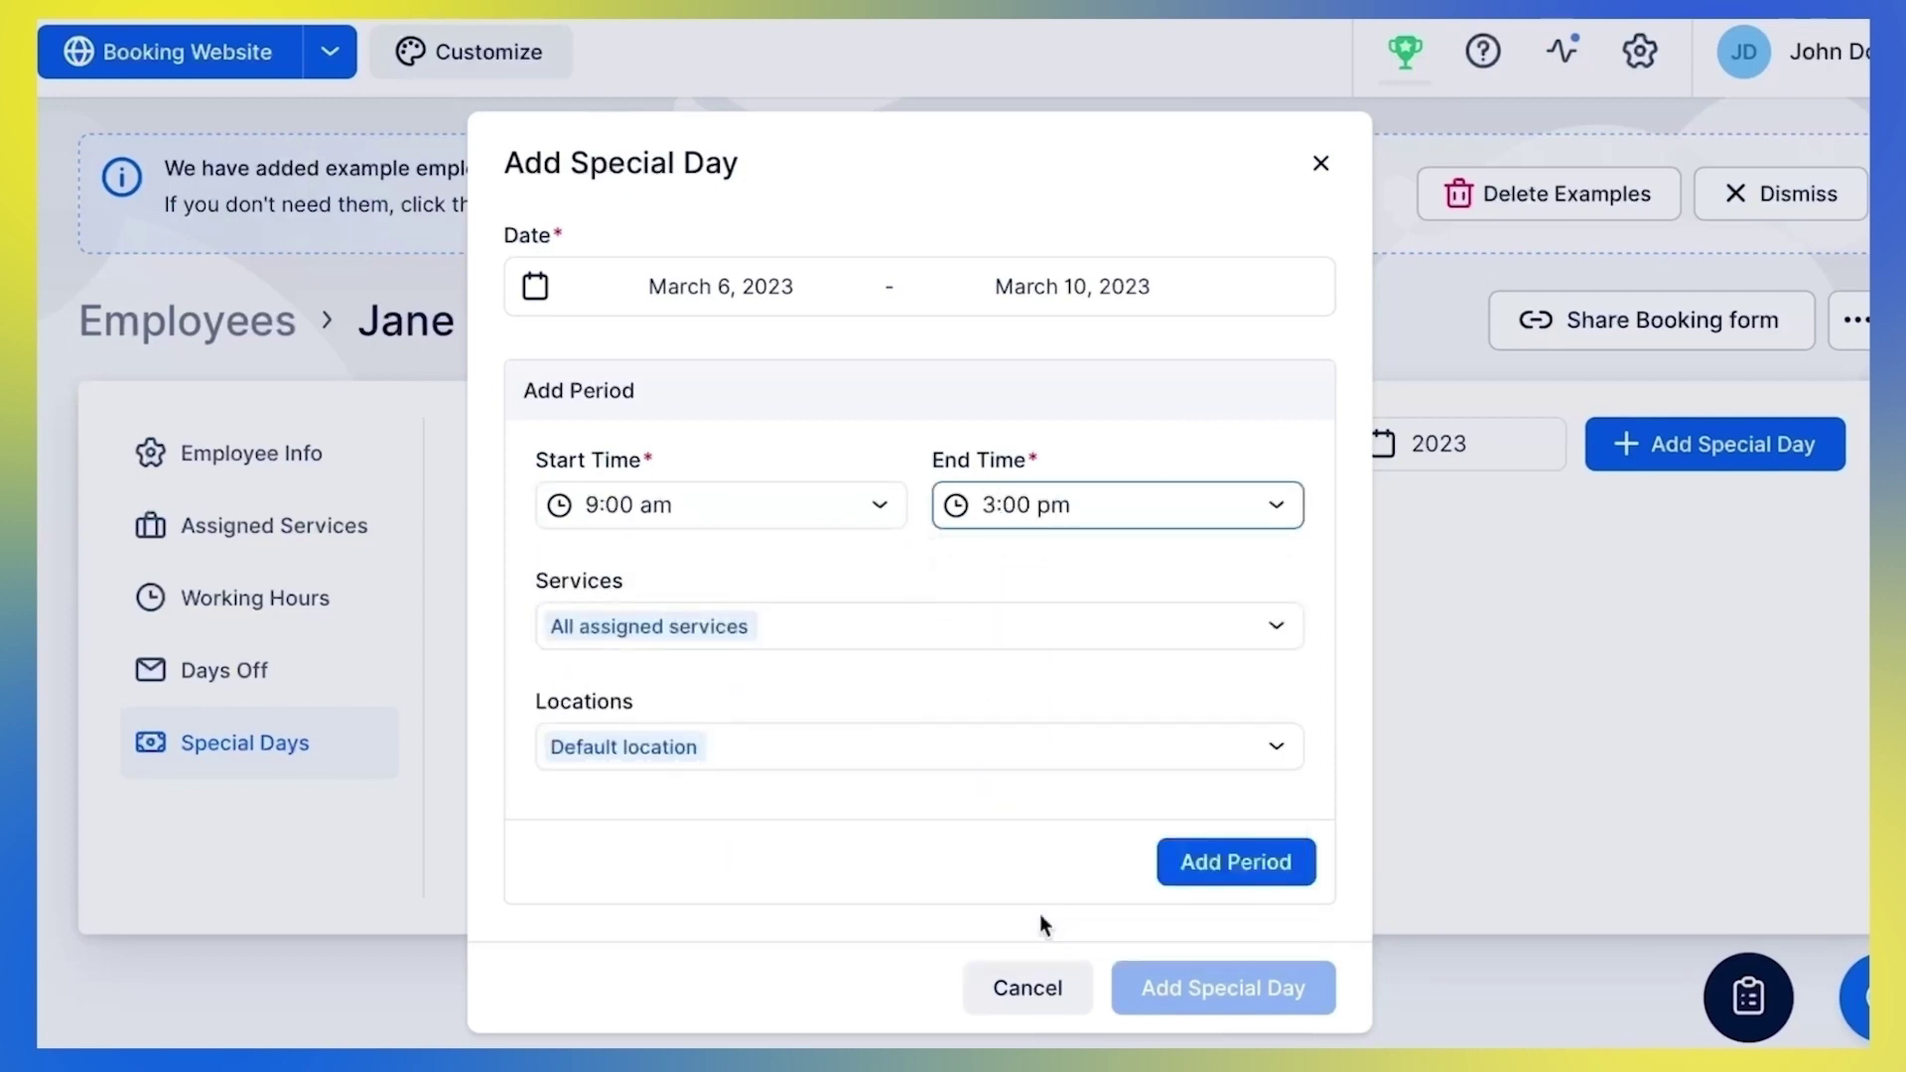
click(1199, 860)
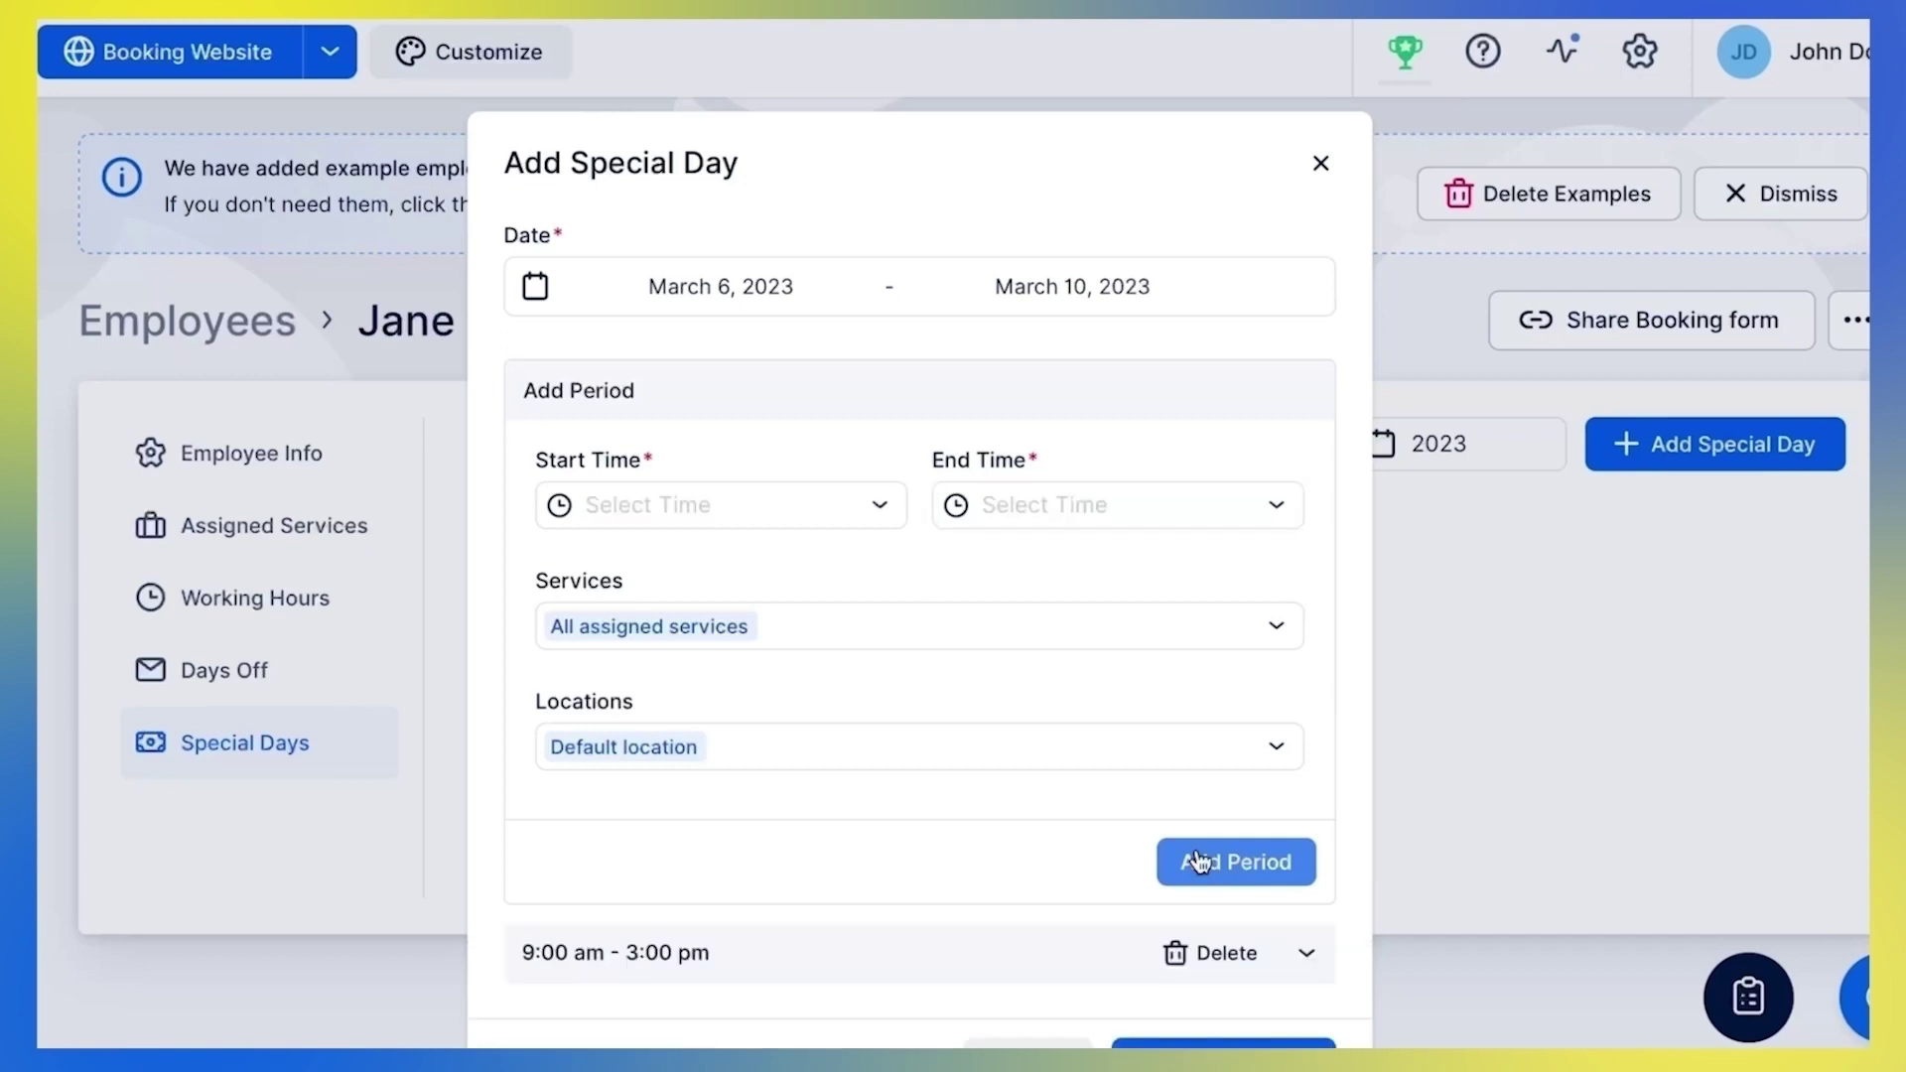
Confirm the March 6–10 special day and save the changes
scroll(1063, 867, down, 2)
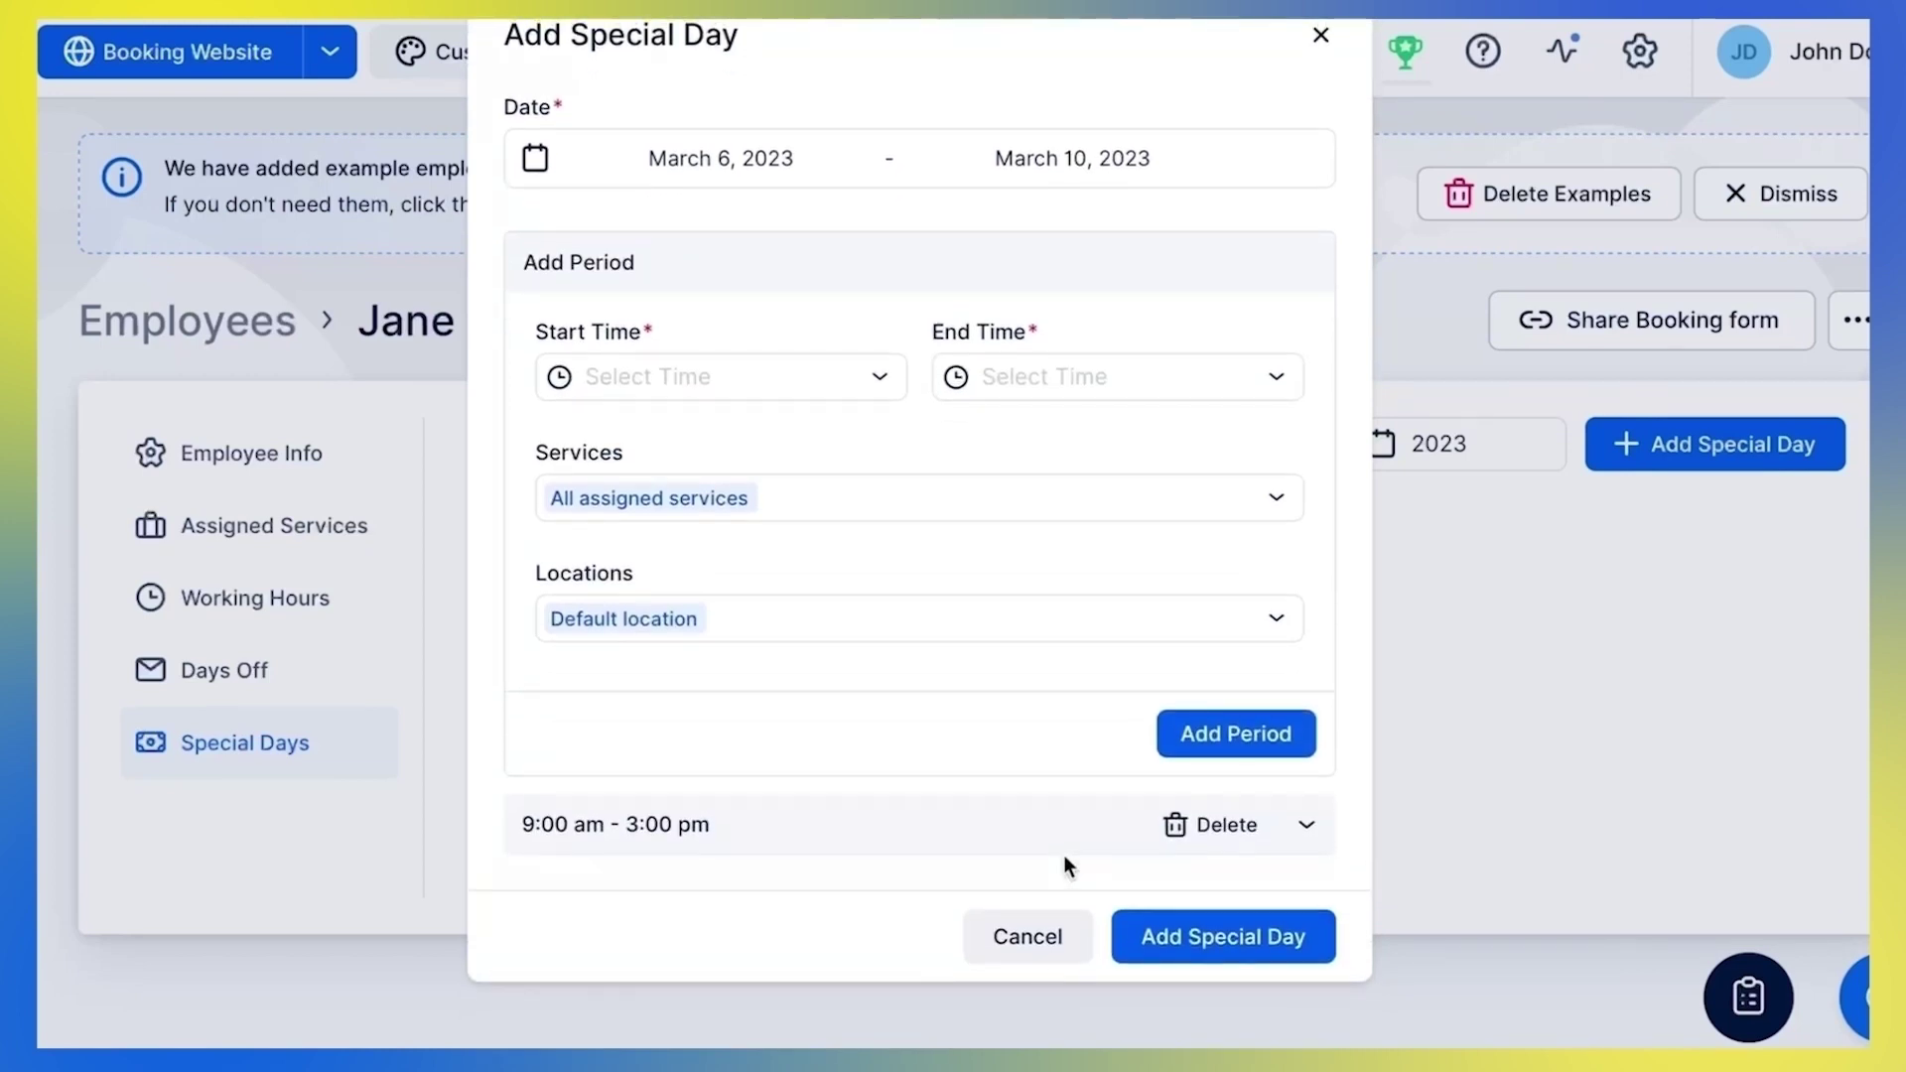
click(1170, 936)
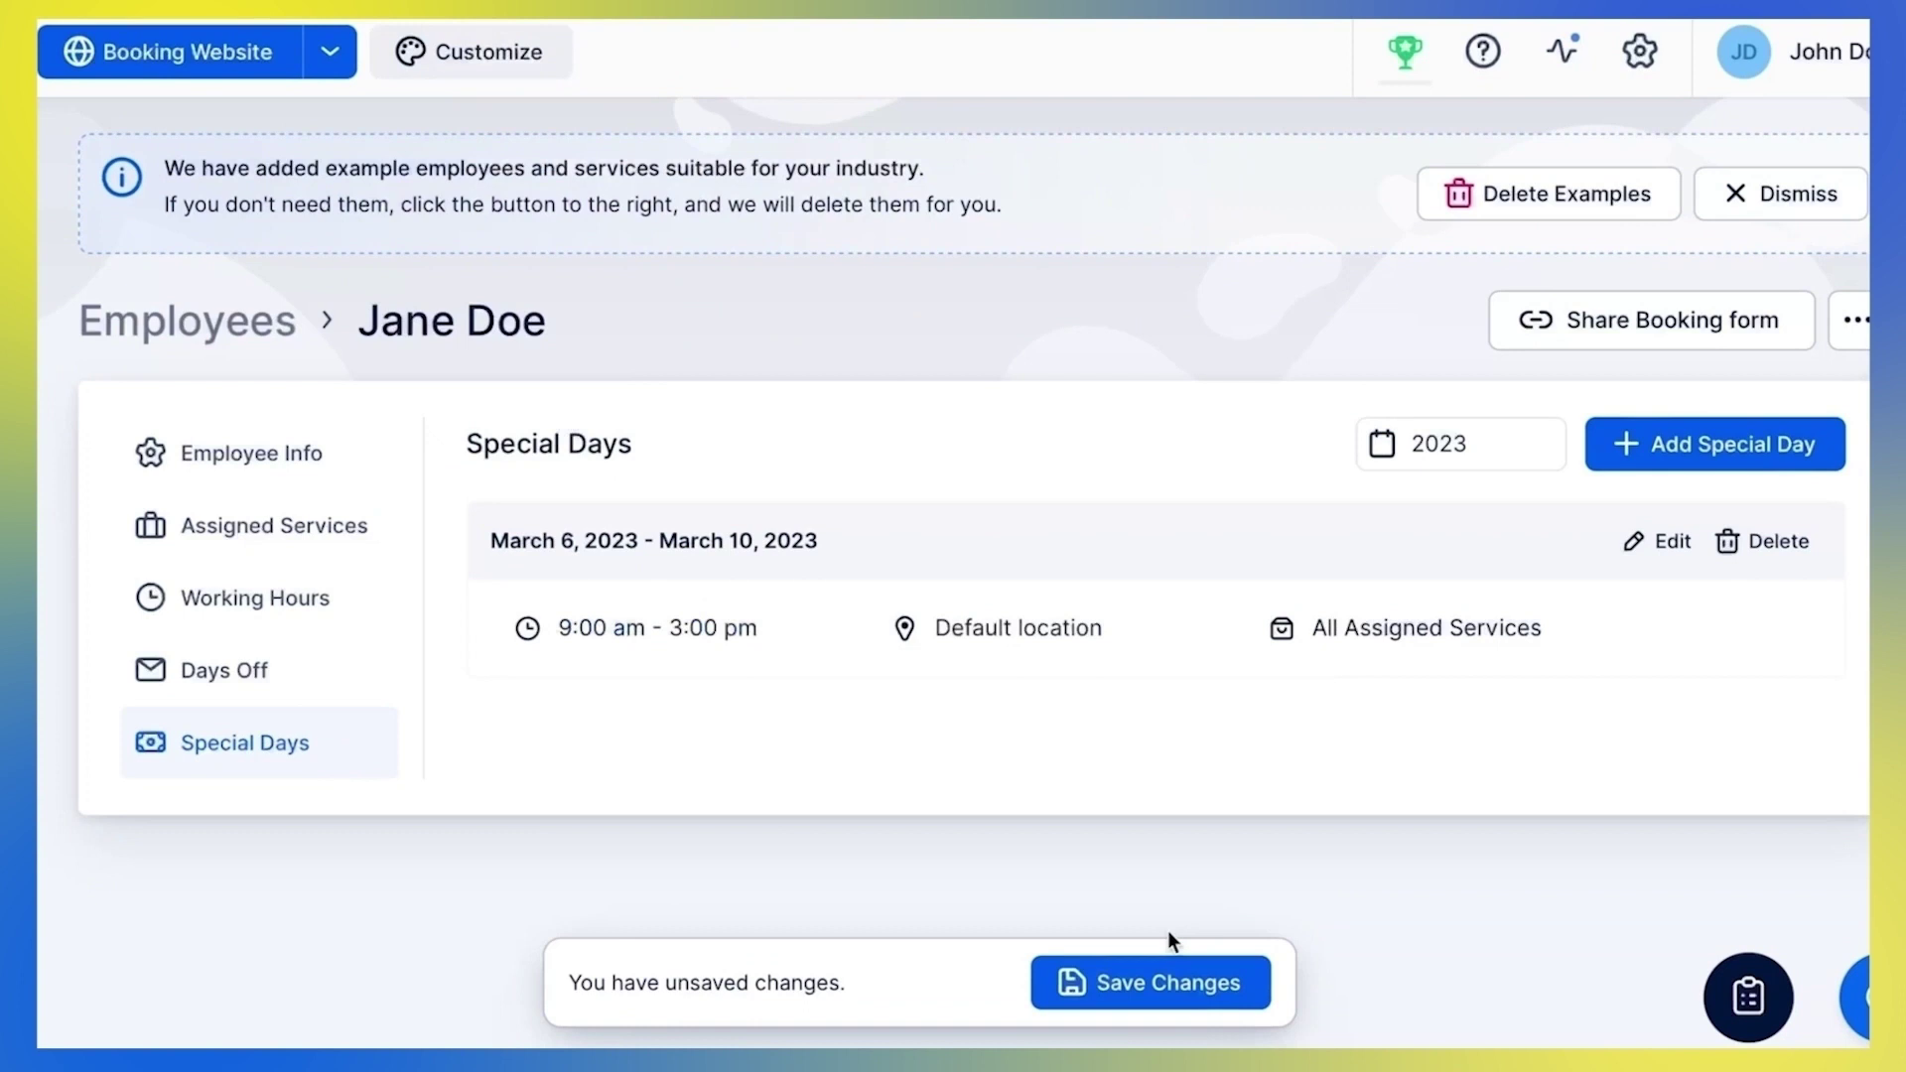
click(1170, 985)
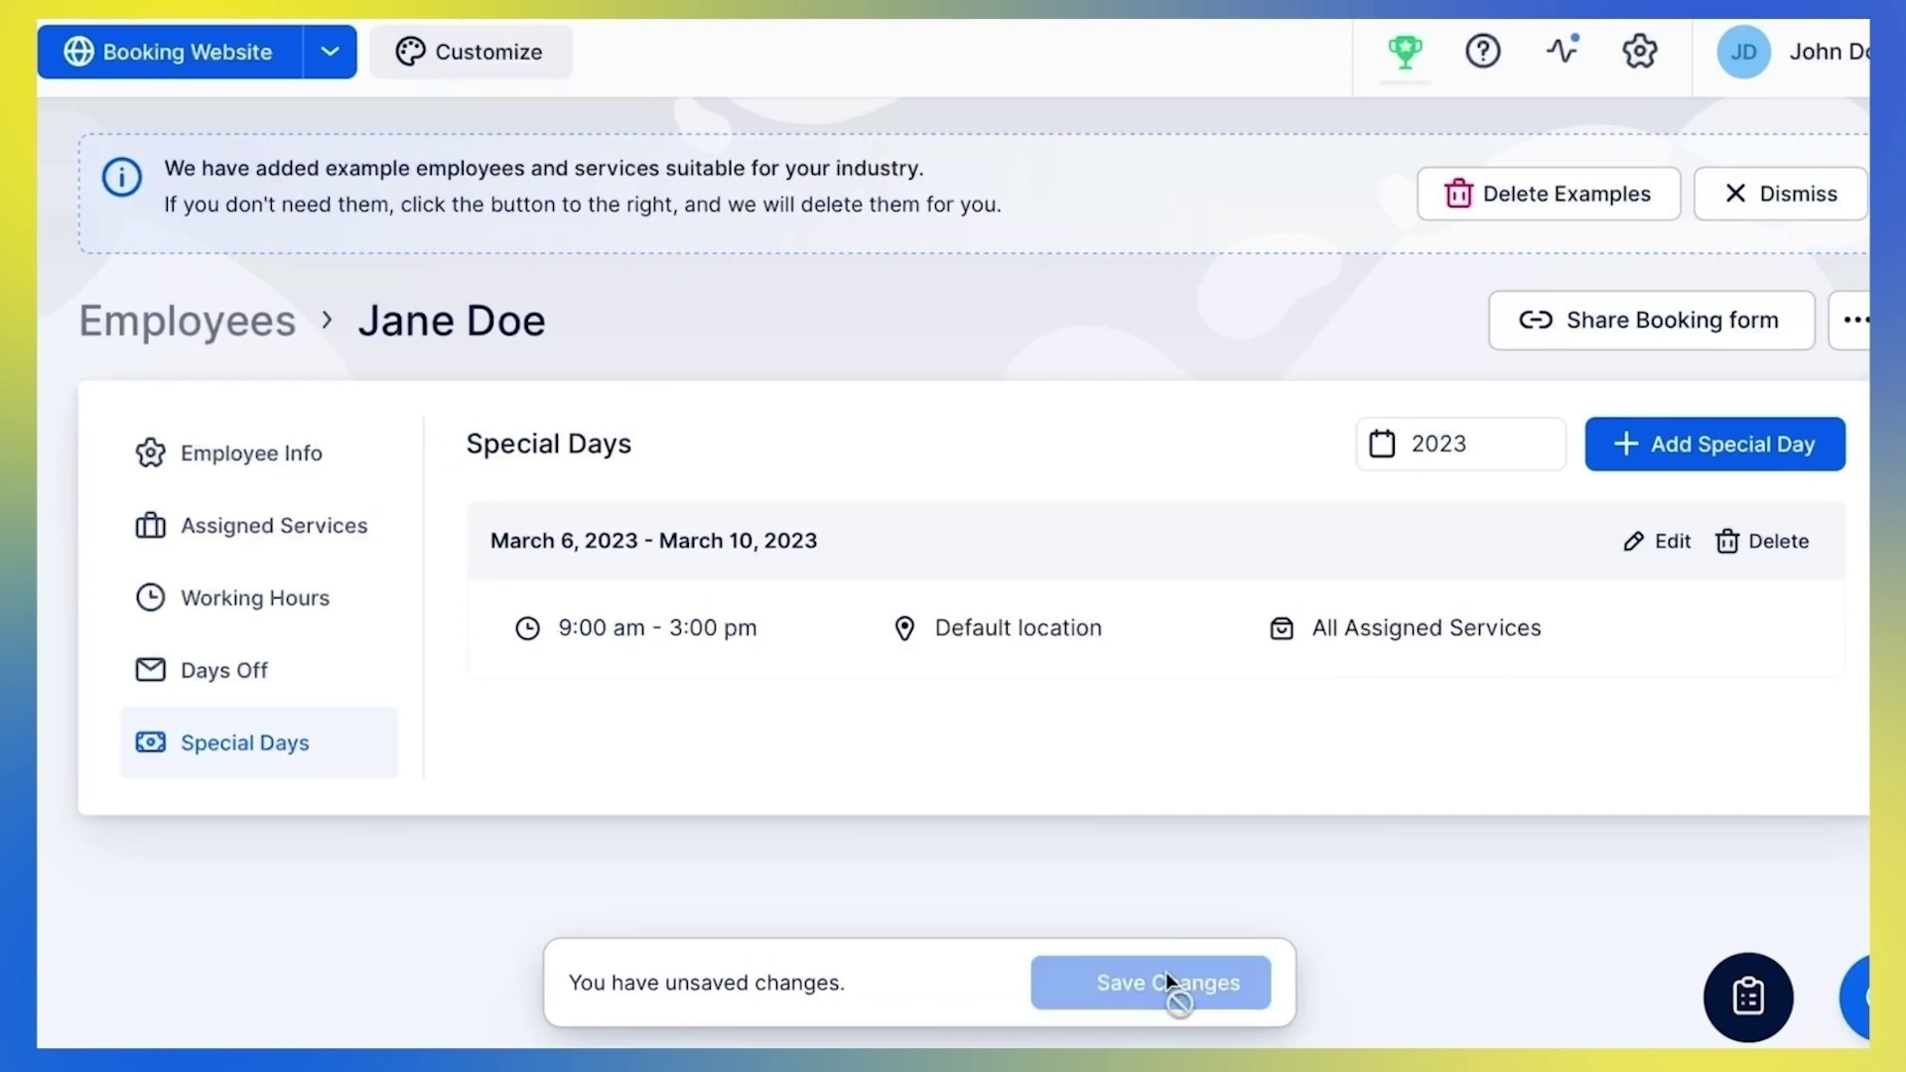